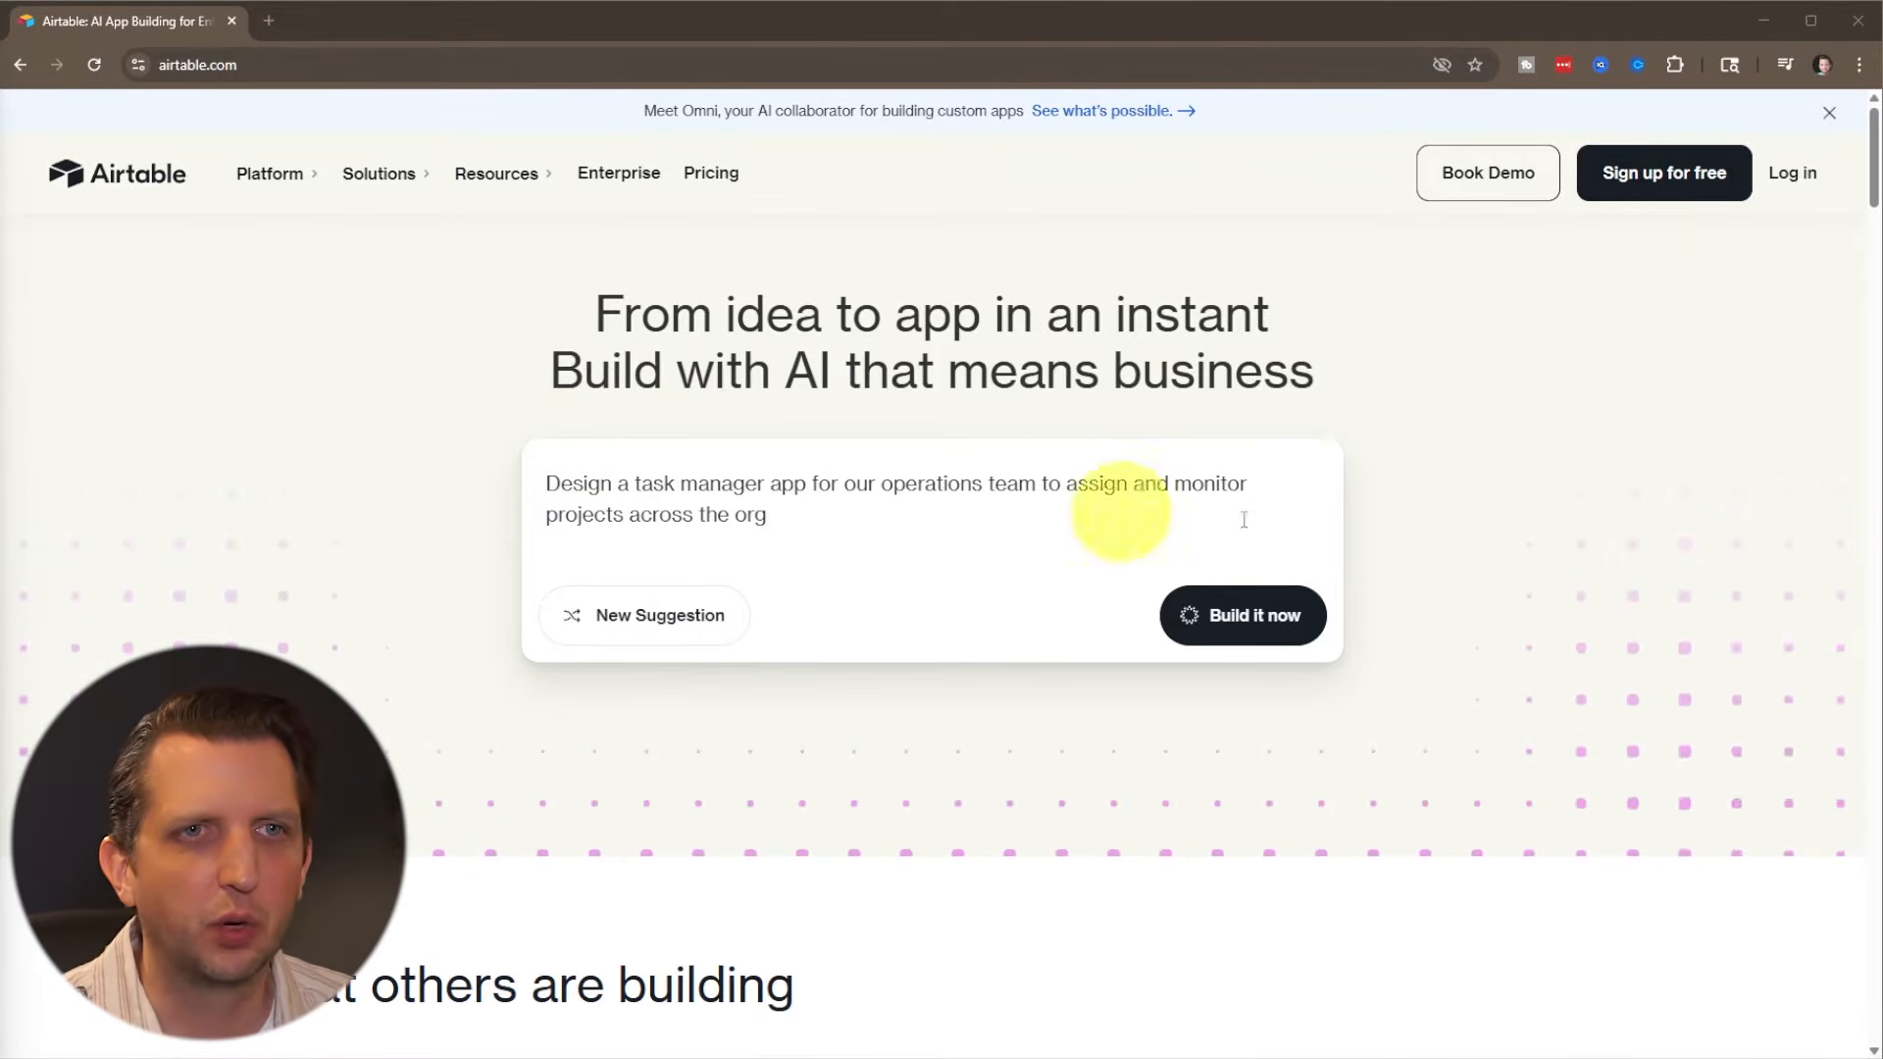
# Step: Sign up for a free account, completing the human verification check, and skip inviting coworkers
pyautogui.click(1679, 182)
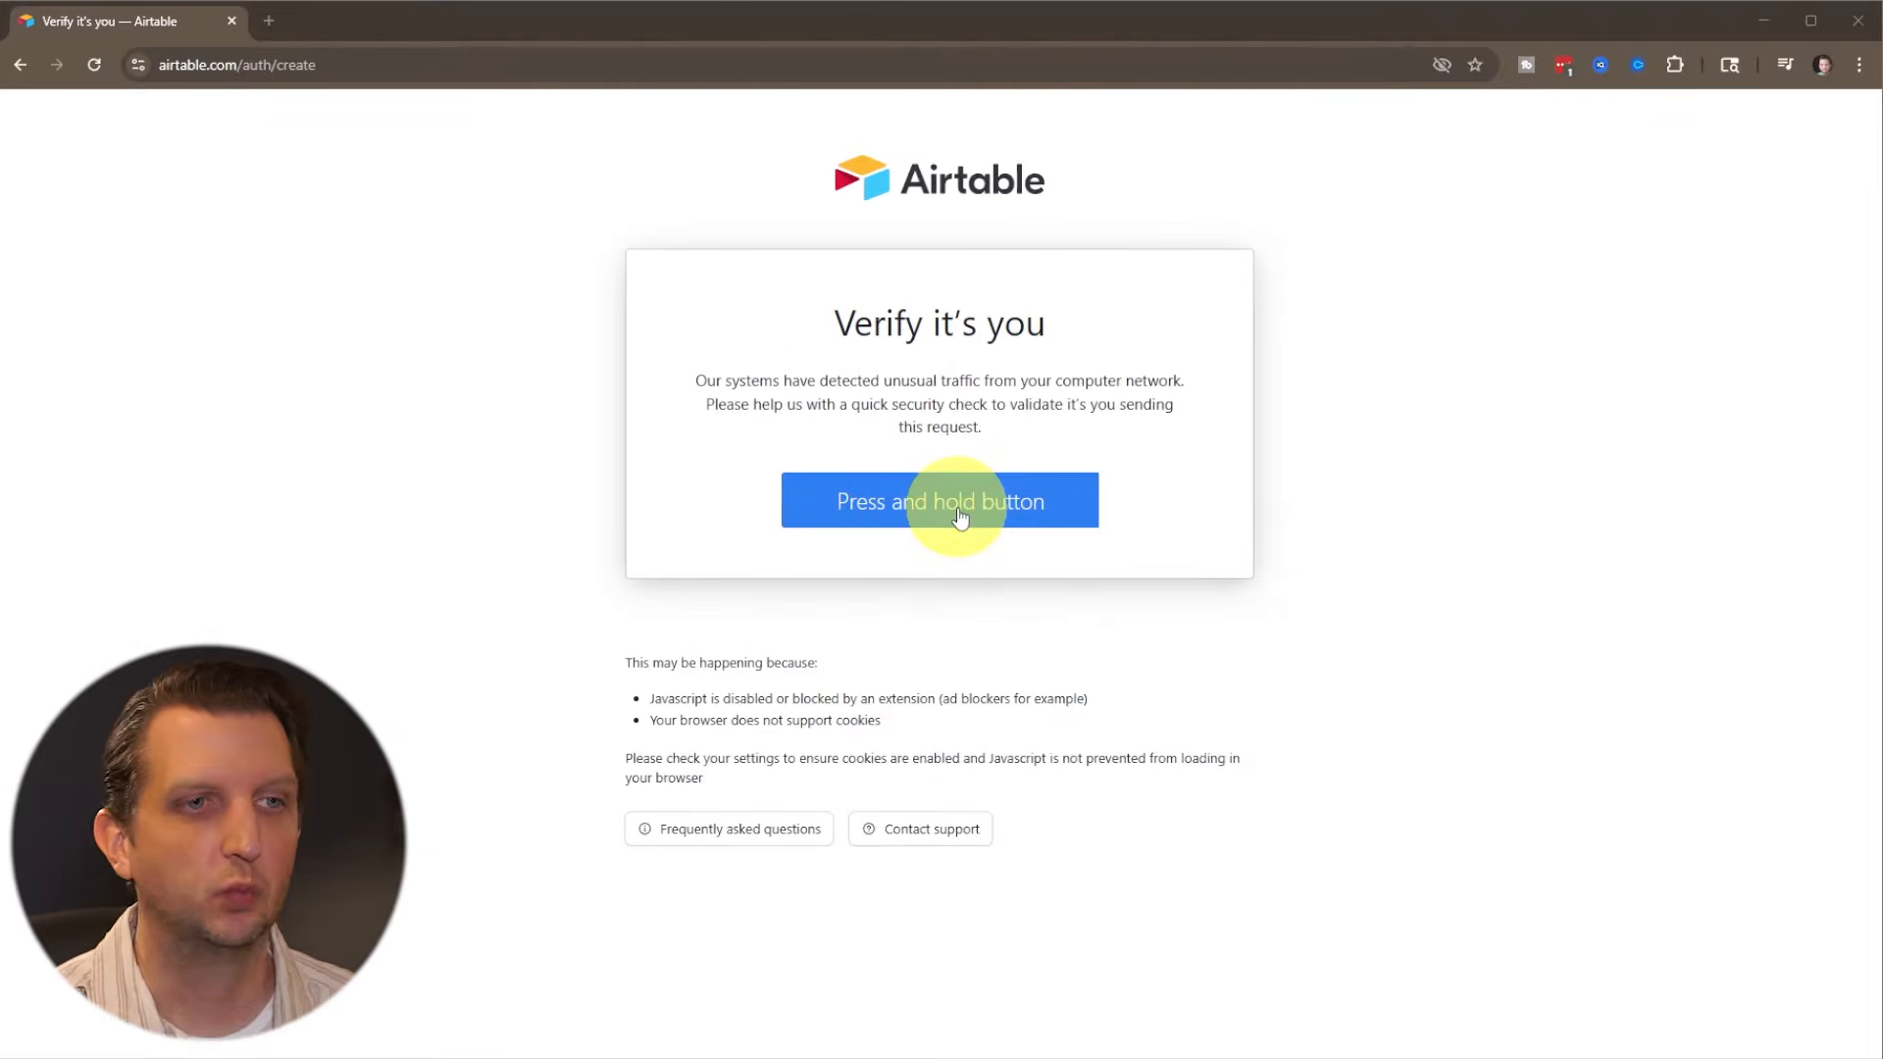
pyautogui.moveTo(960, 517); pyautogui.dragTo(960, 517)
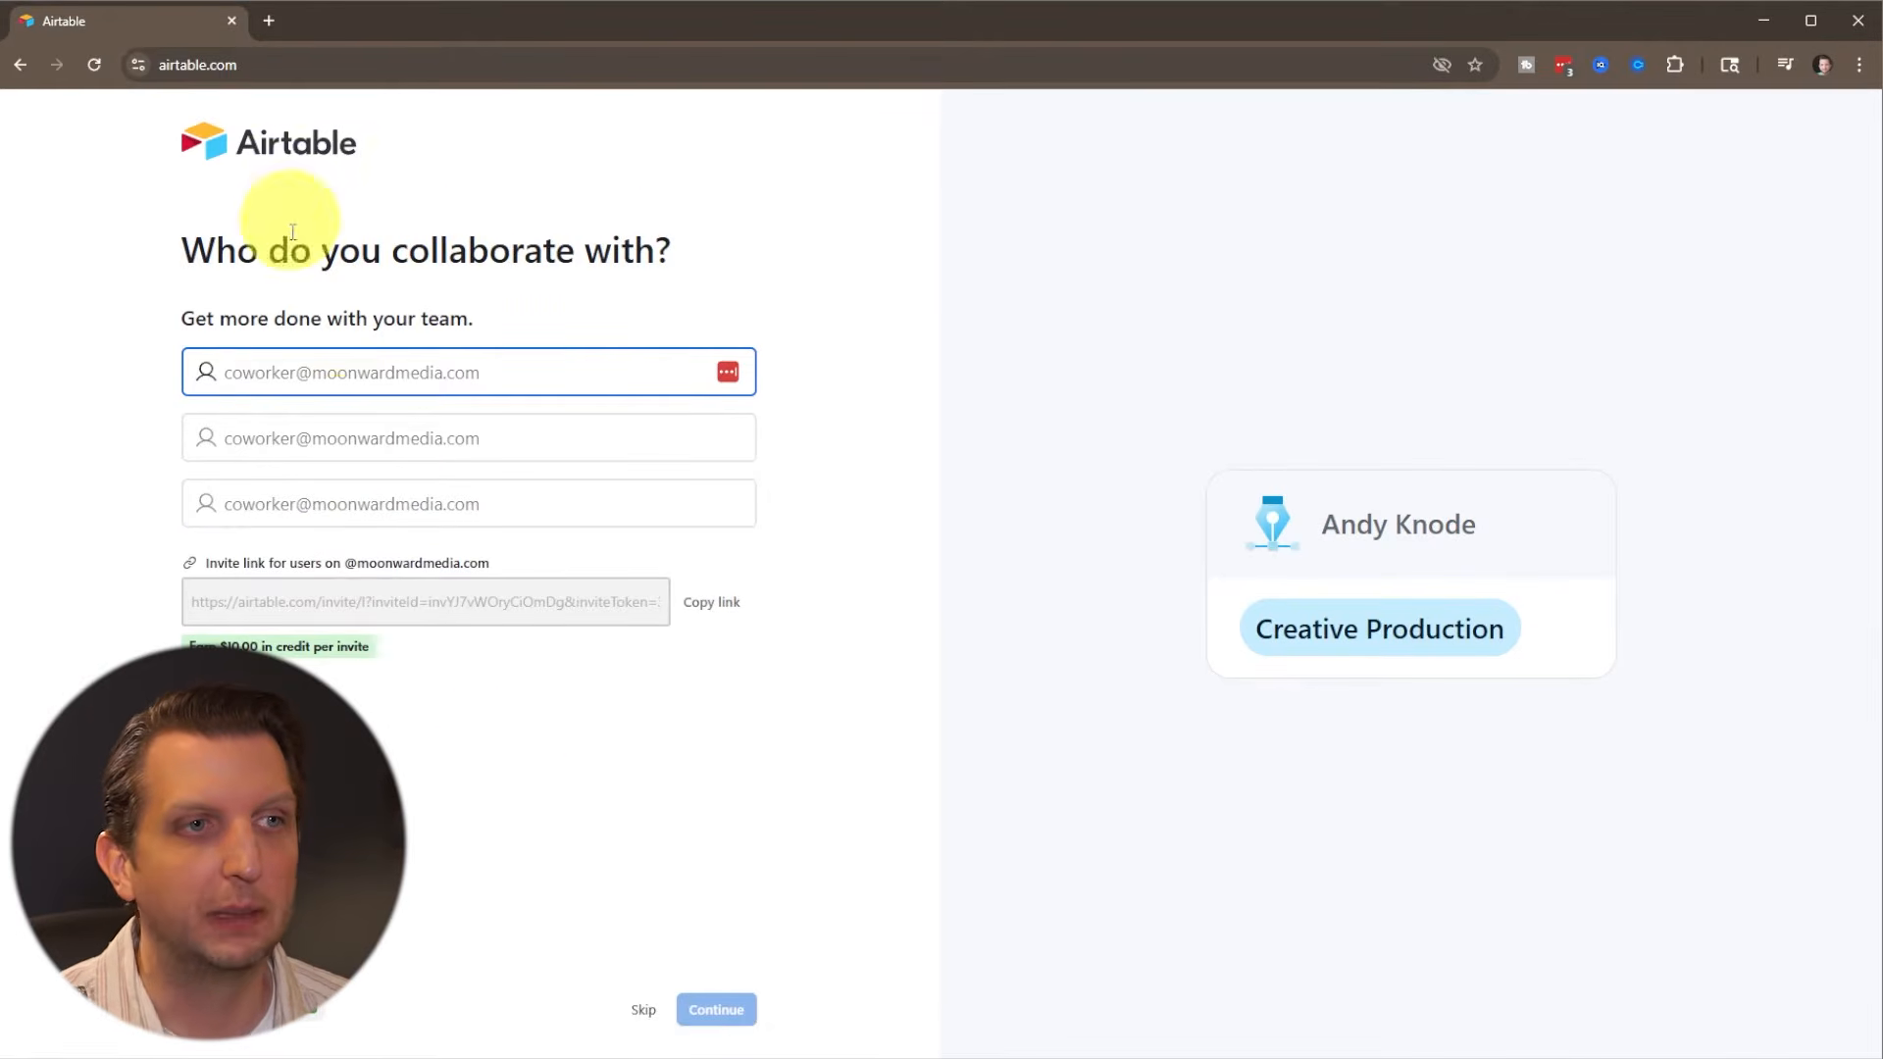
pyautogui.click(639, 1011)
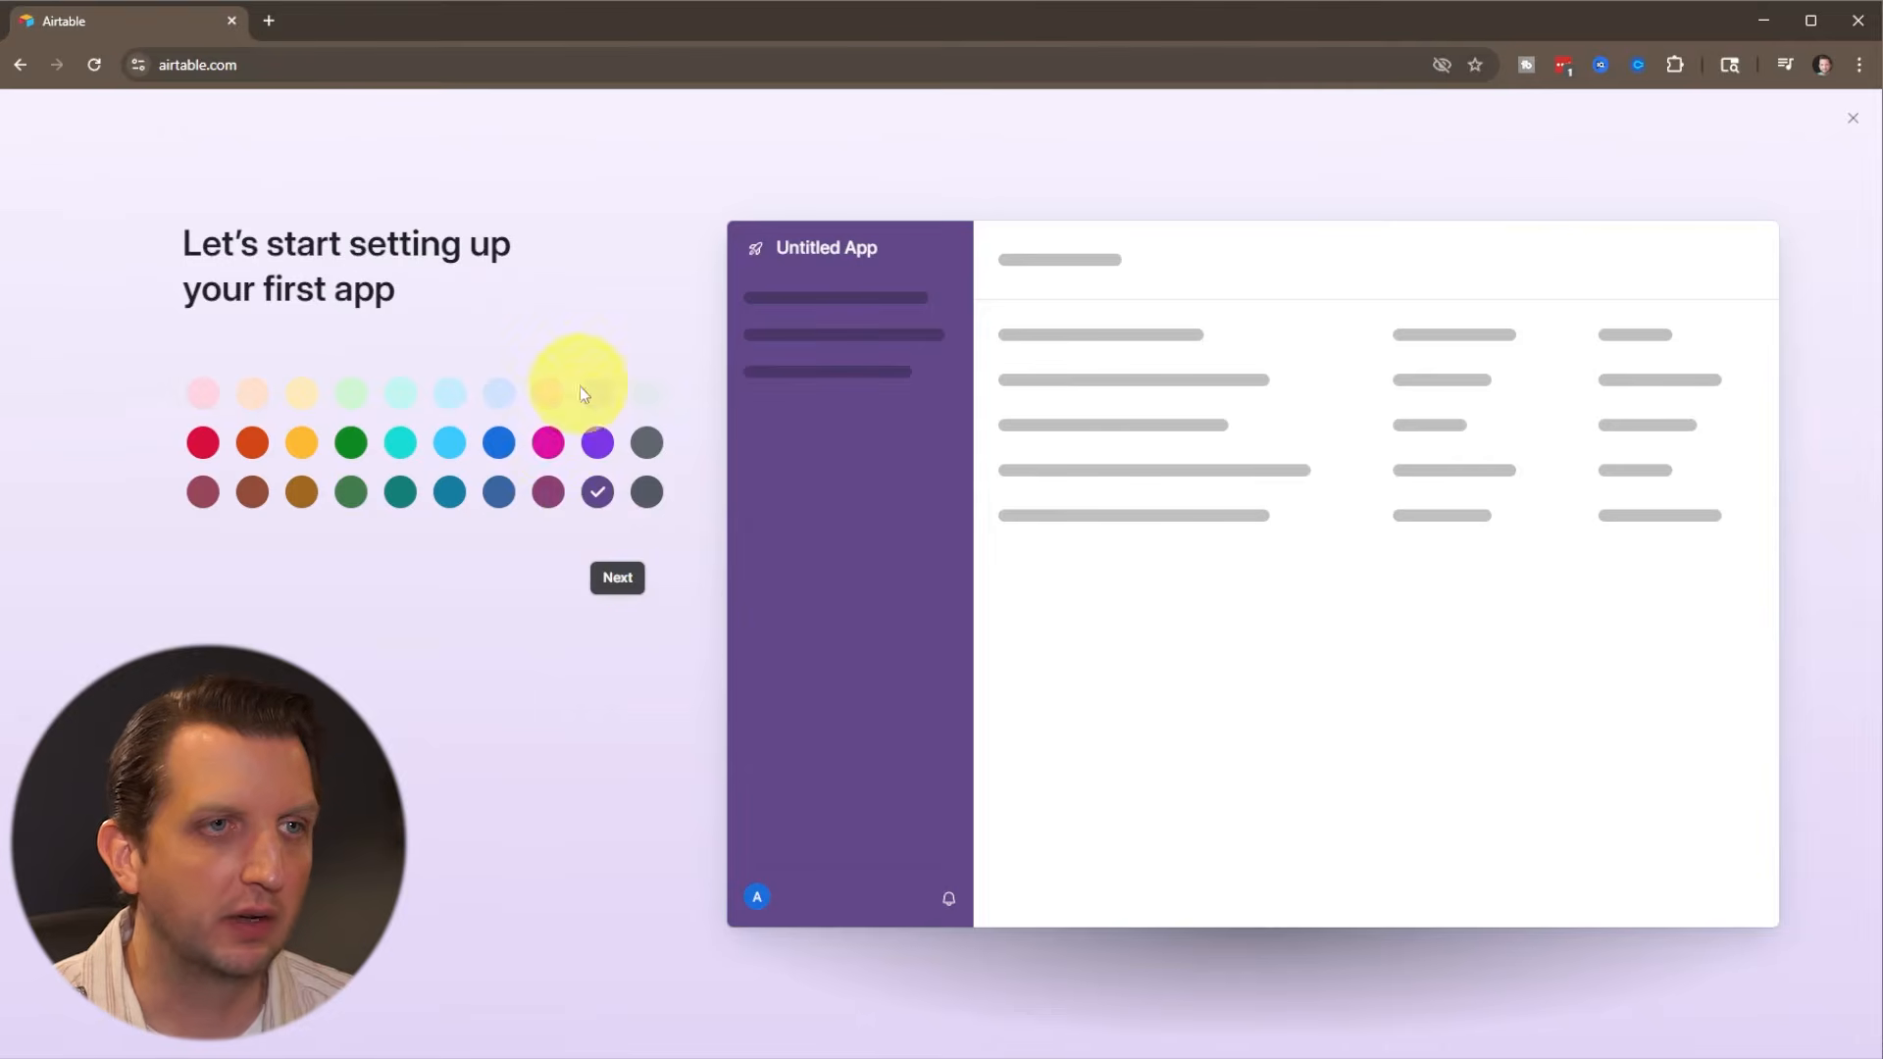
# Step: Create the suggested Video Production Management app with the bright blue colour and dismiss the Team plan trial notices
pyautogui.click(498, 442)
pyautogui.click(618, 578)
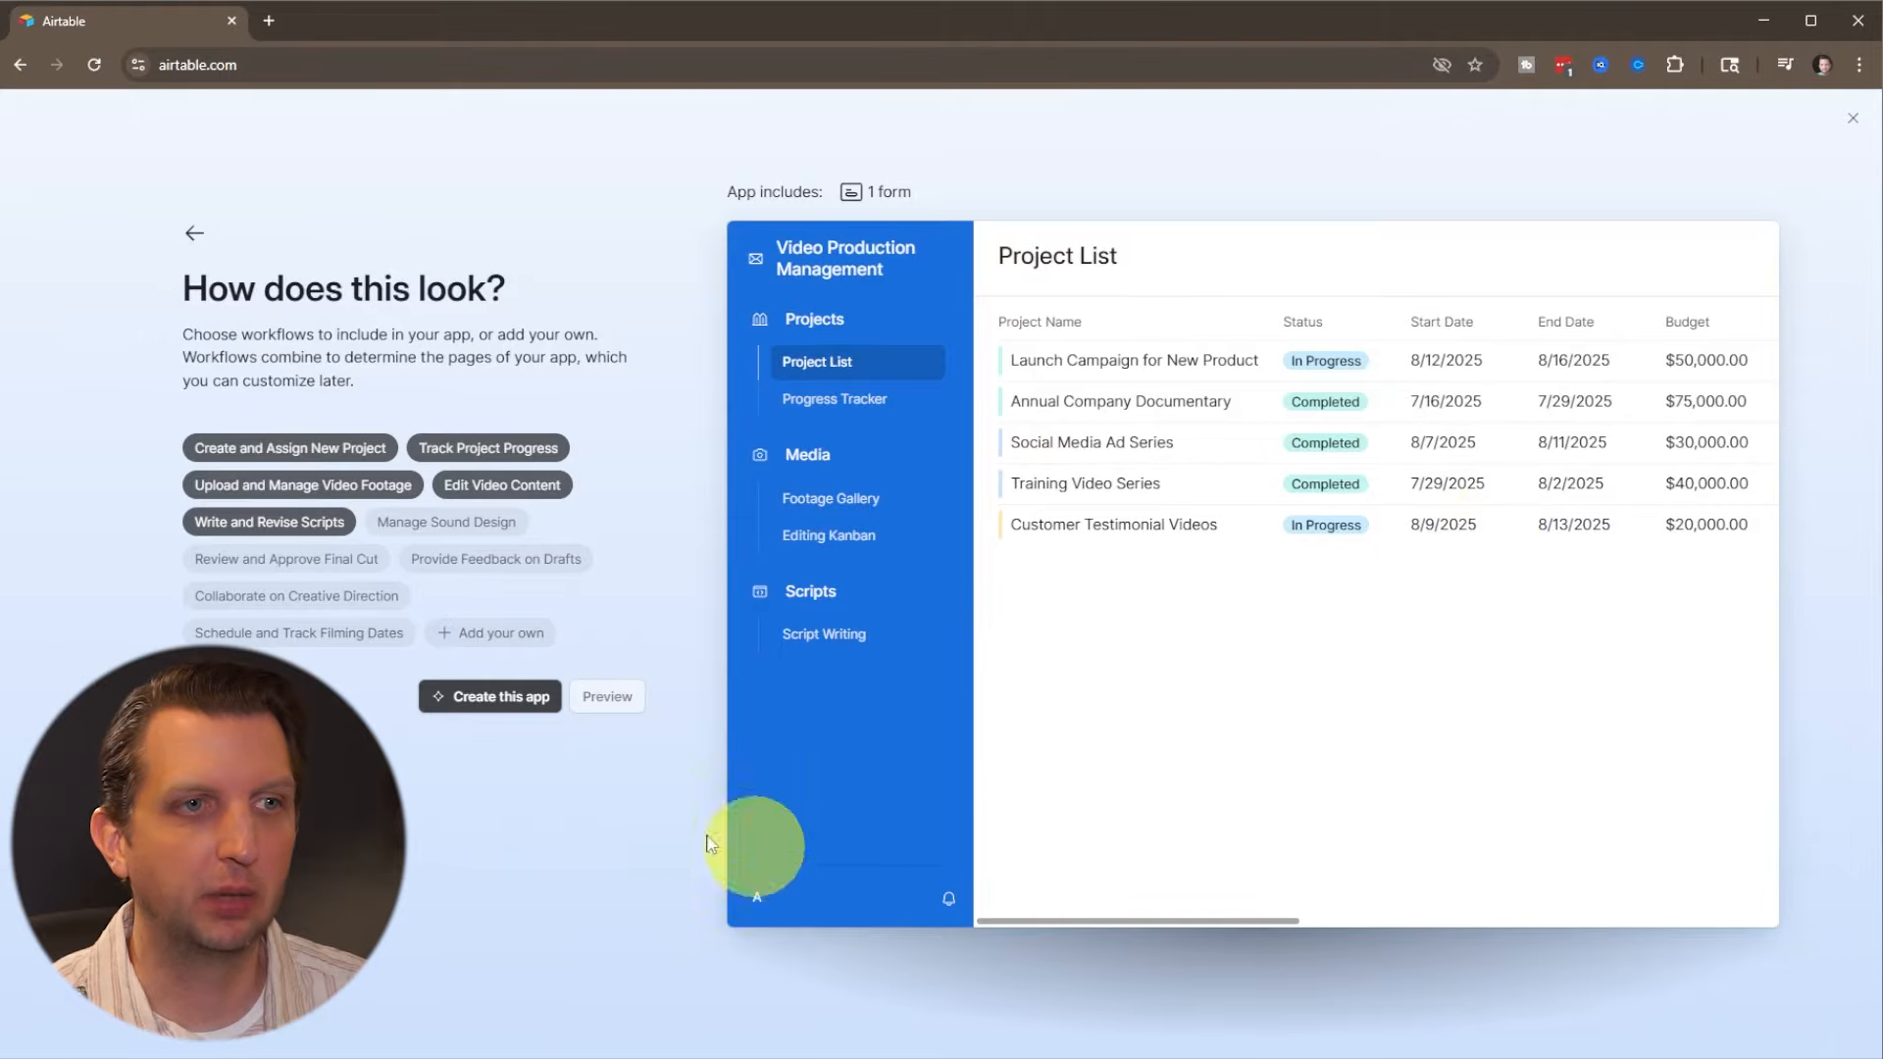
pyautogui.click(475, 698)
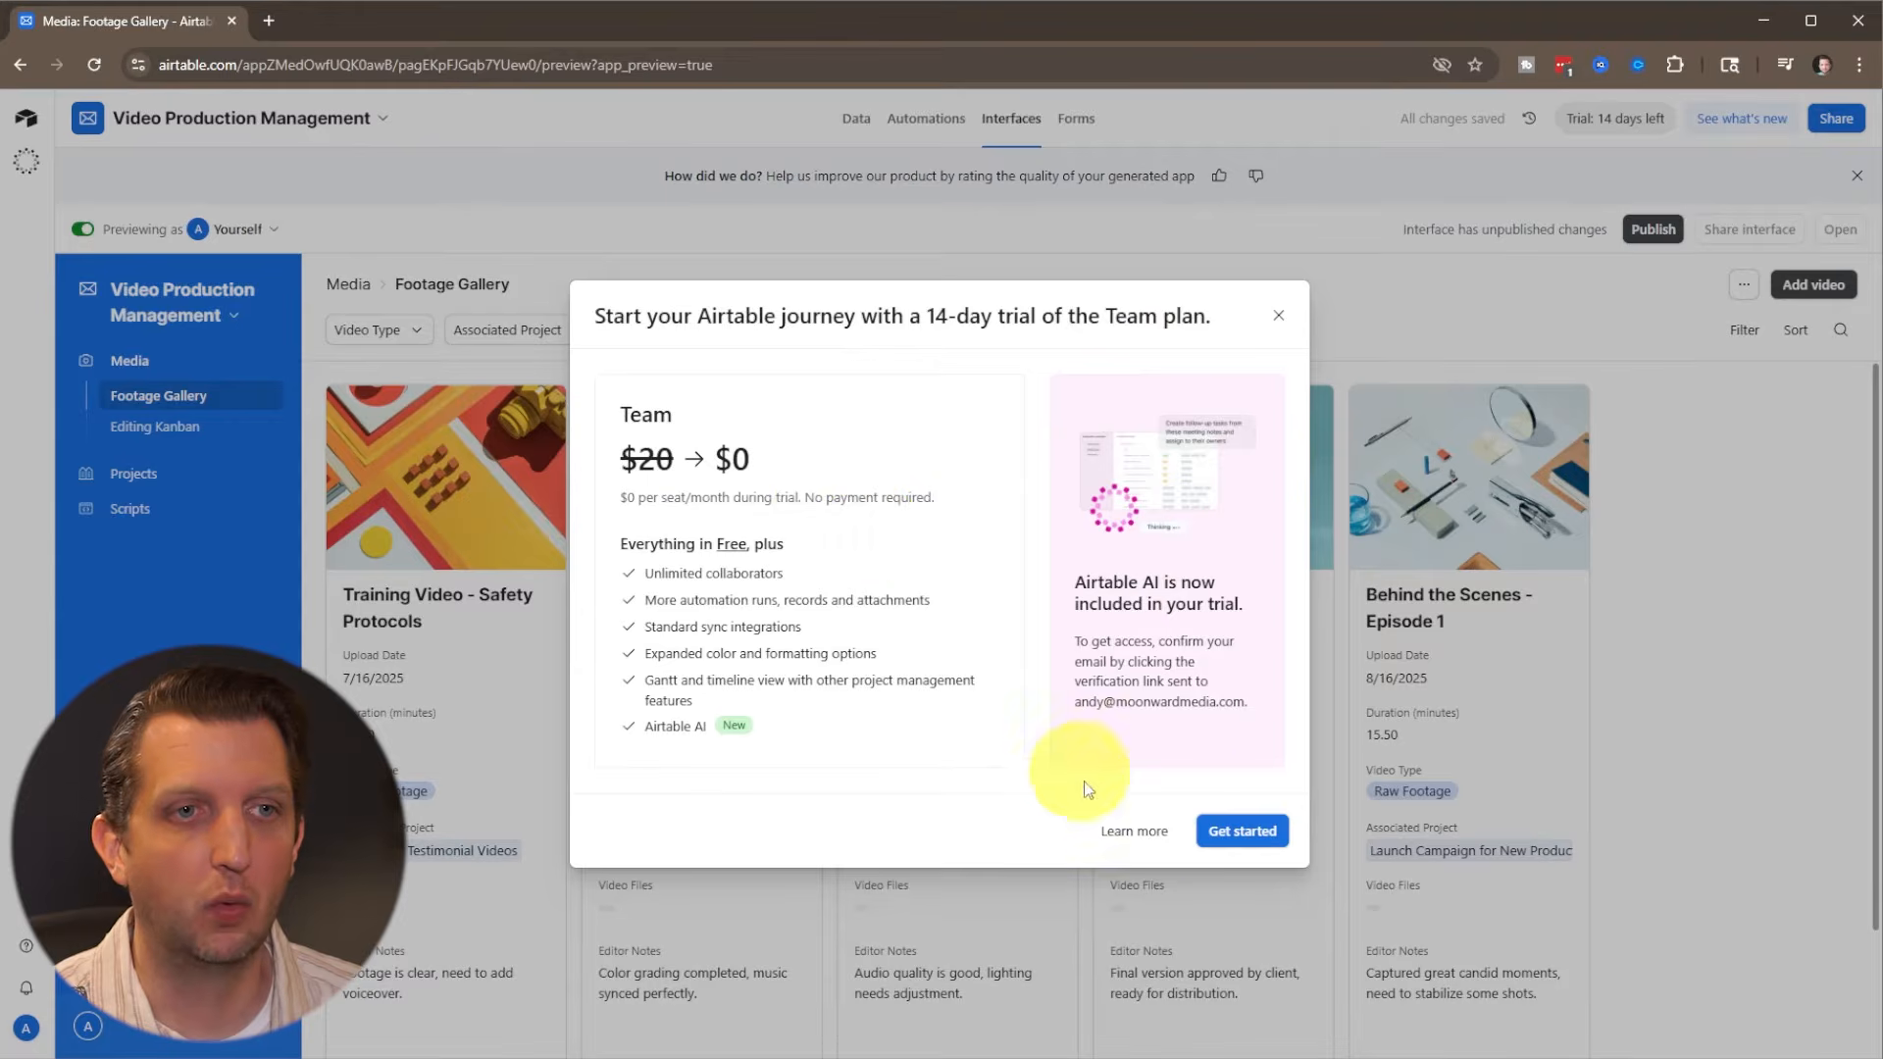
pyautogui.click(1277, 319)
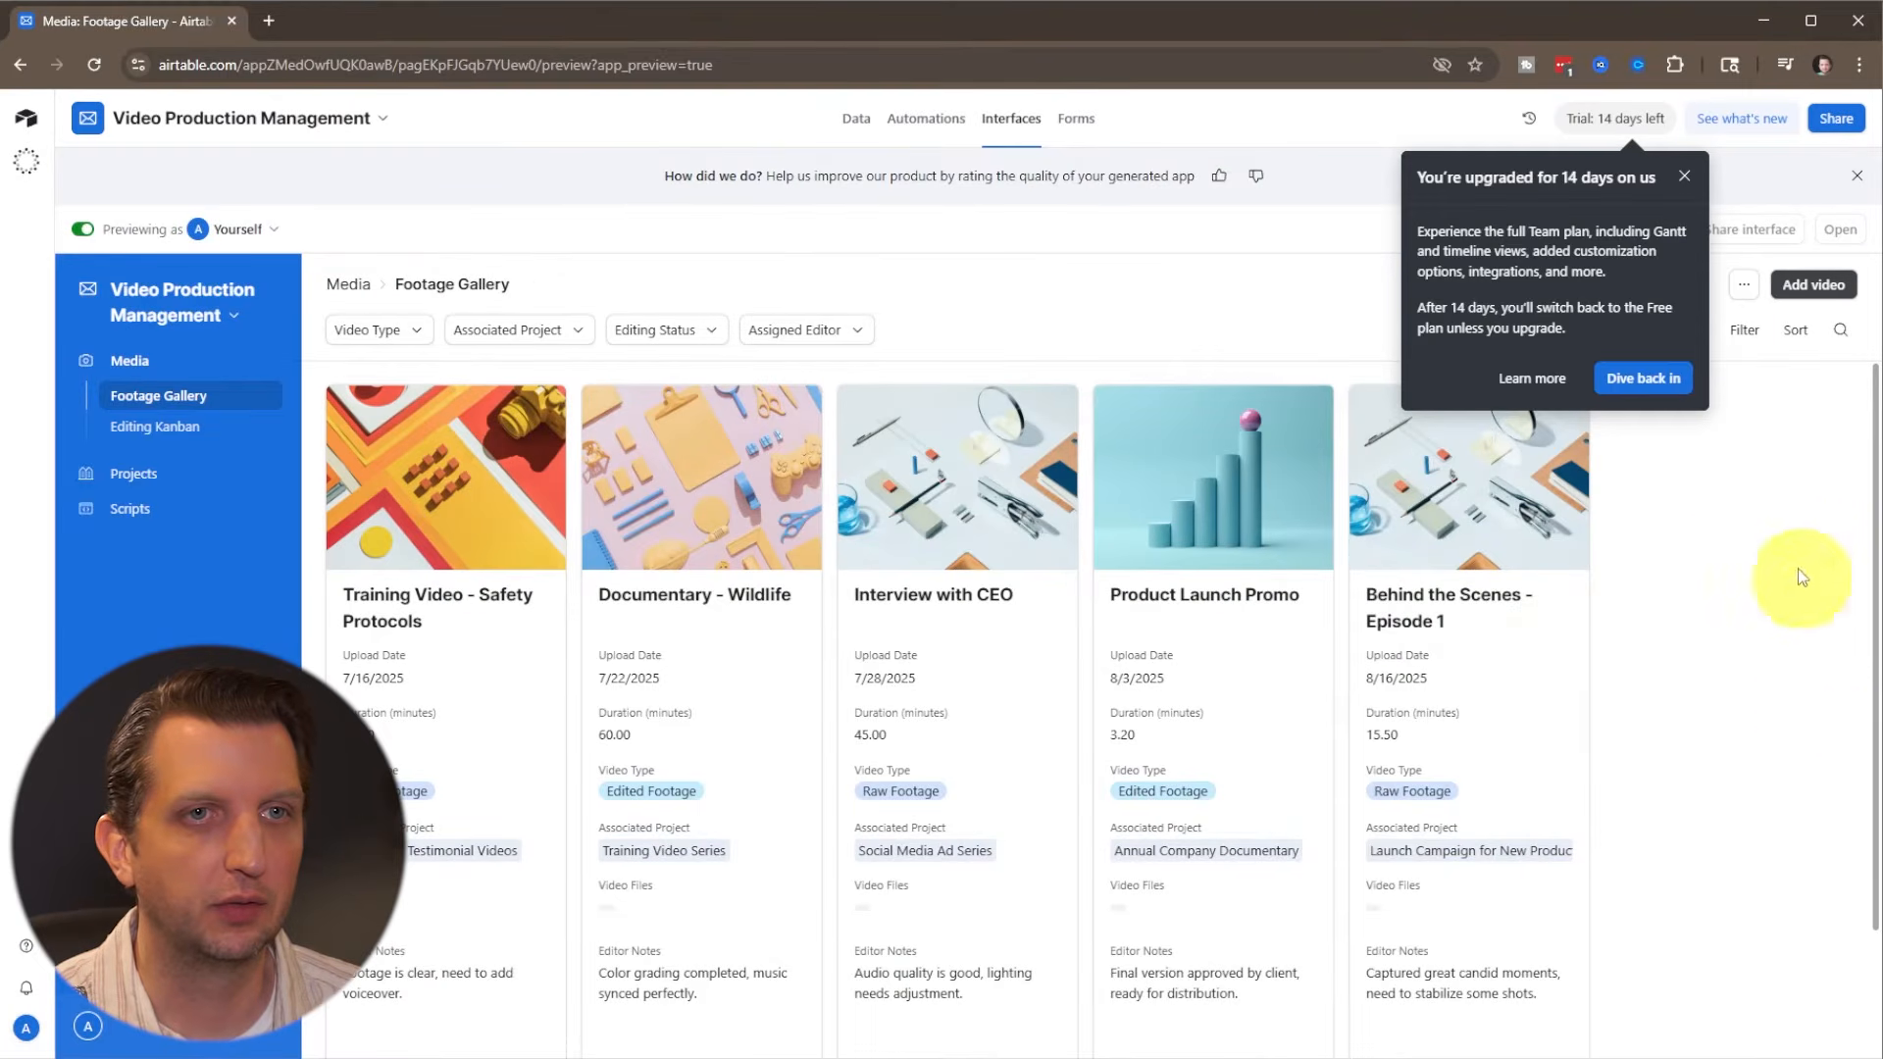
pyautogui.click(1683, 175)
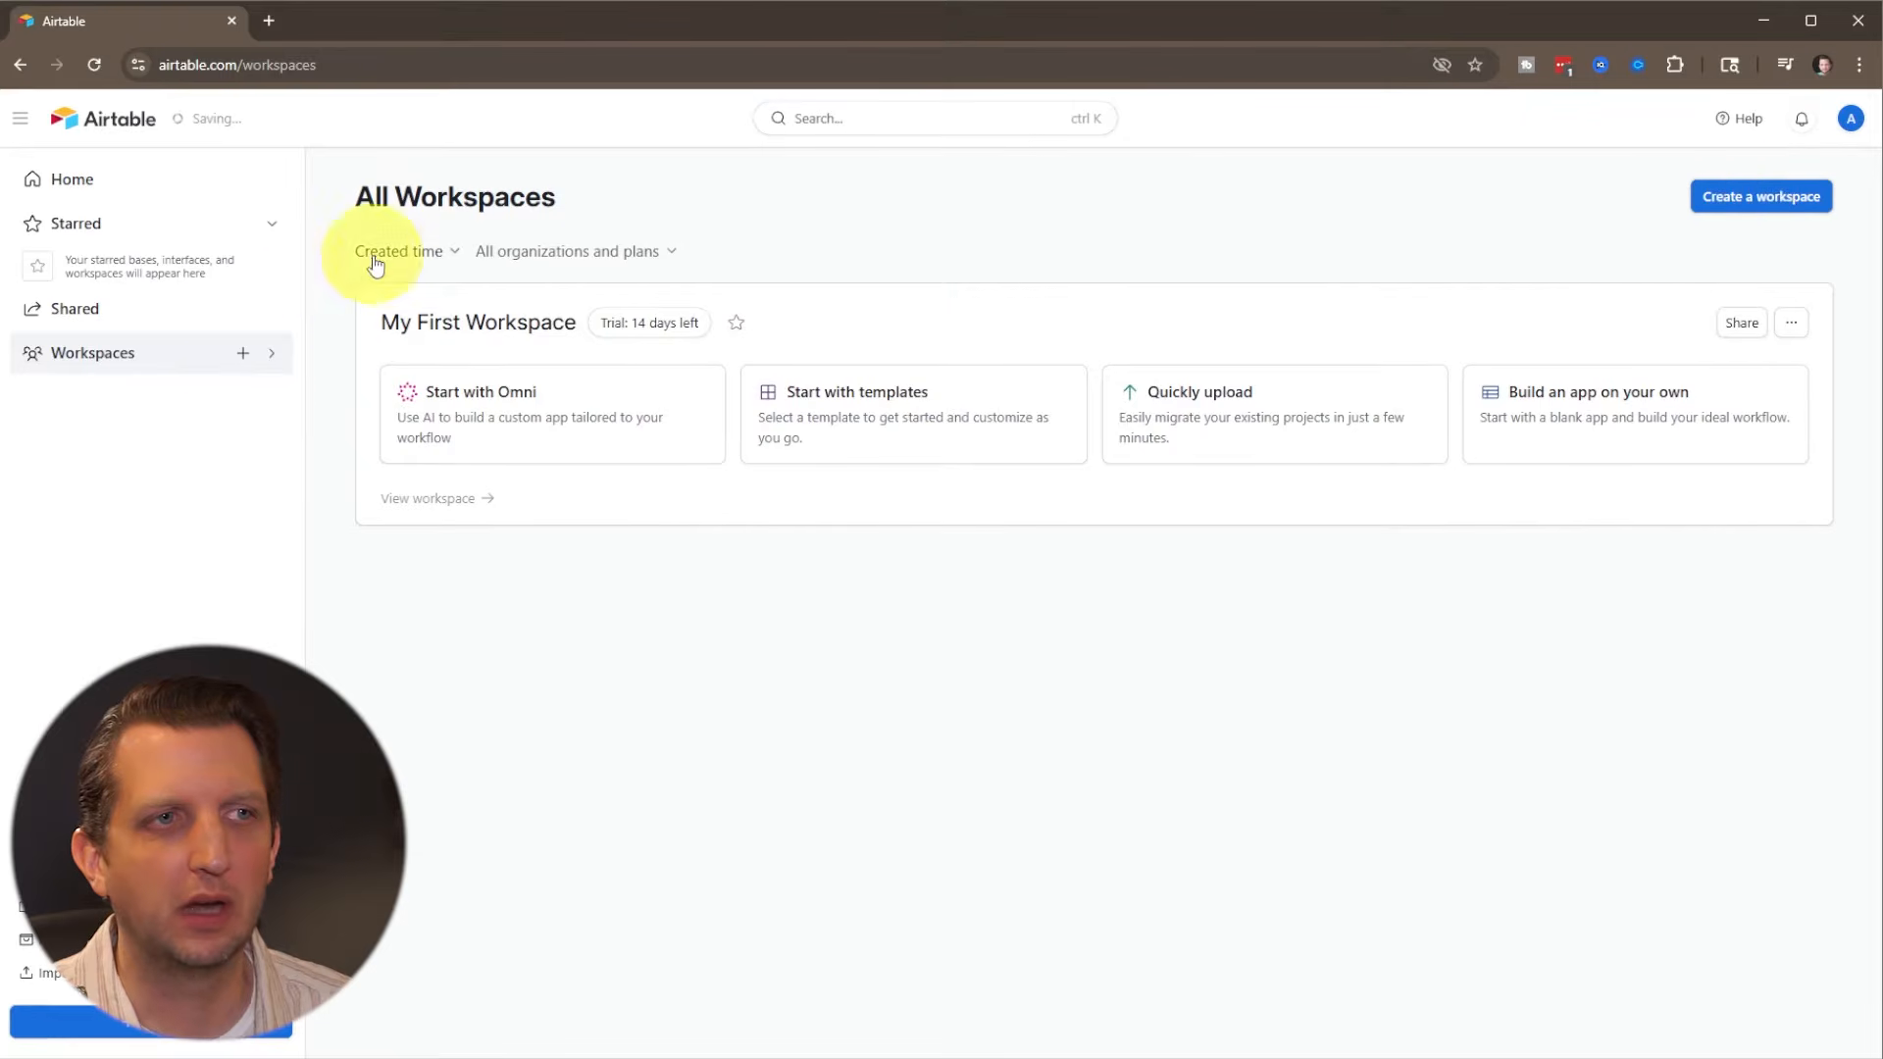
# Step: Create a workspace named Client Projects and start a blank app in it without AI
pyautogui.click(1740, 201)
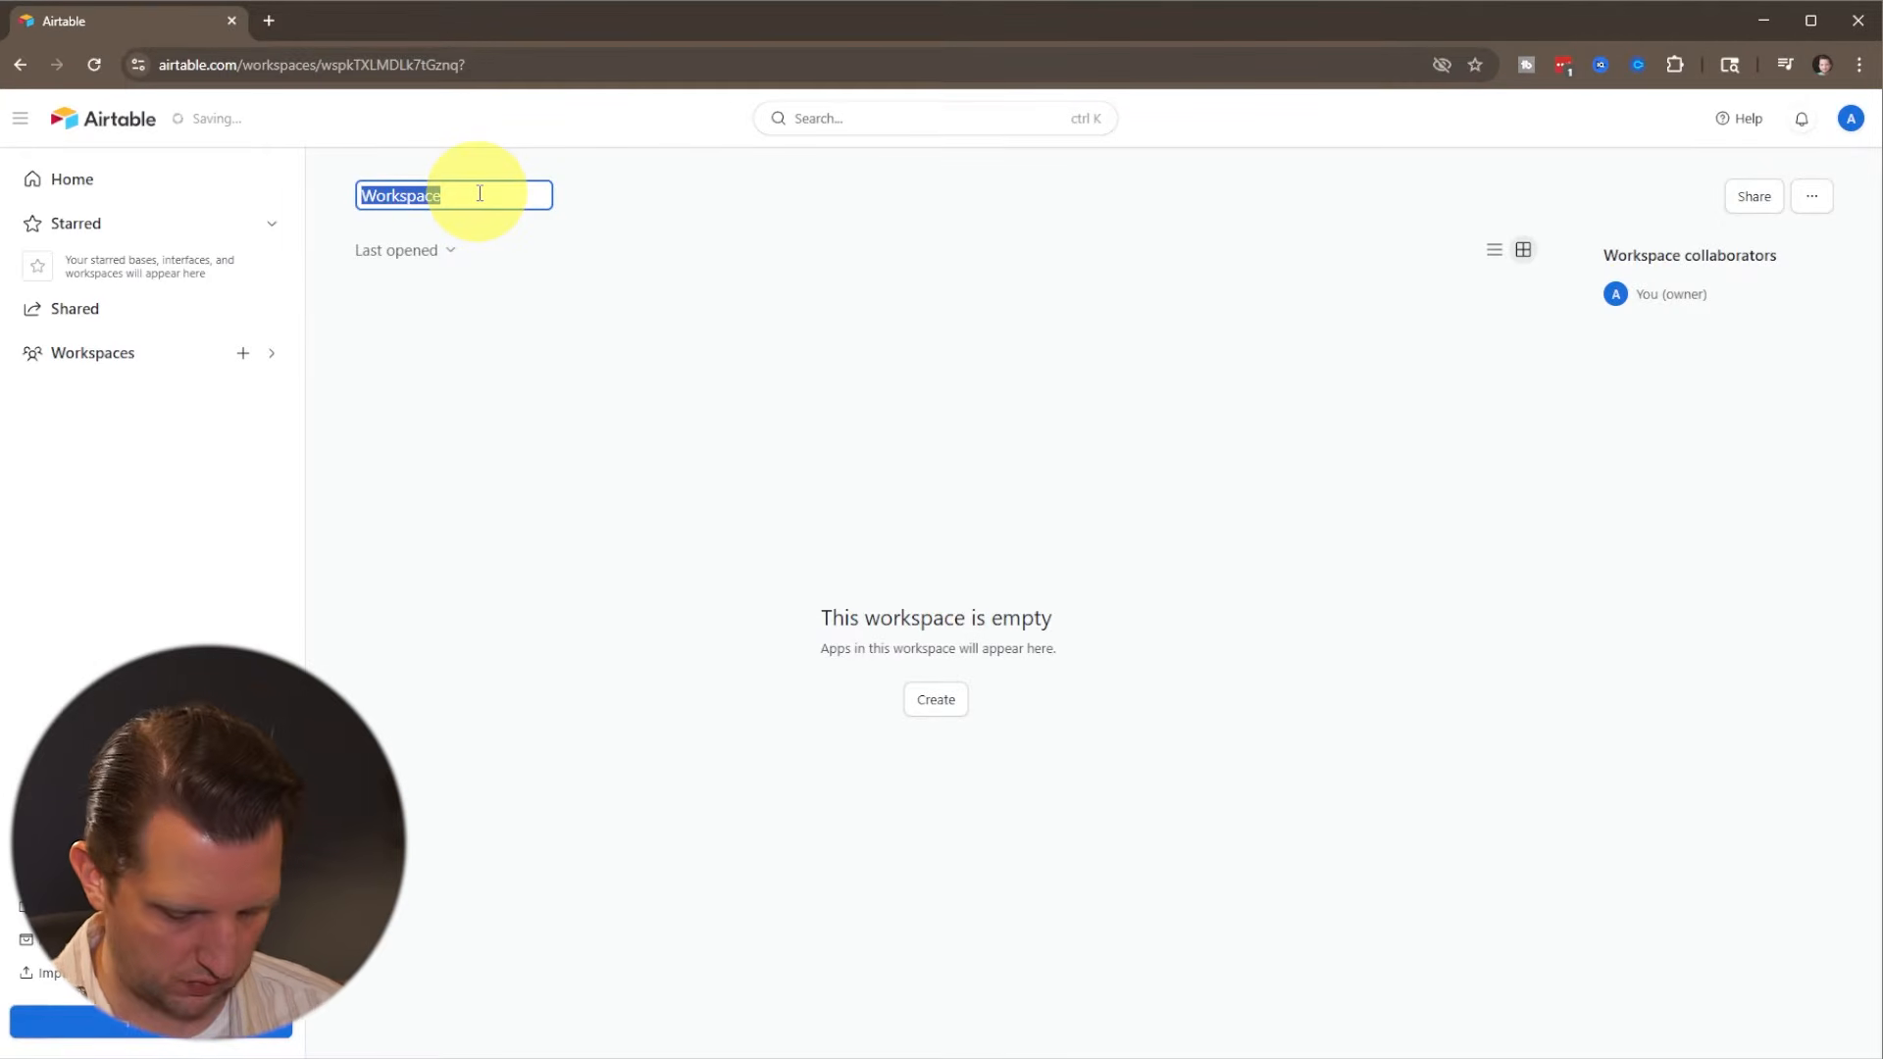
pyautogui.write('CLient Projects')
pyautogui.press('Return')
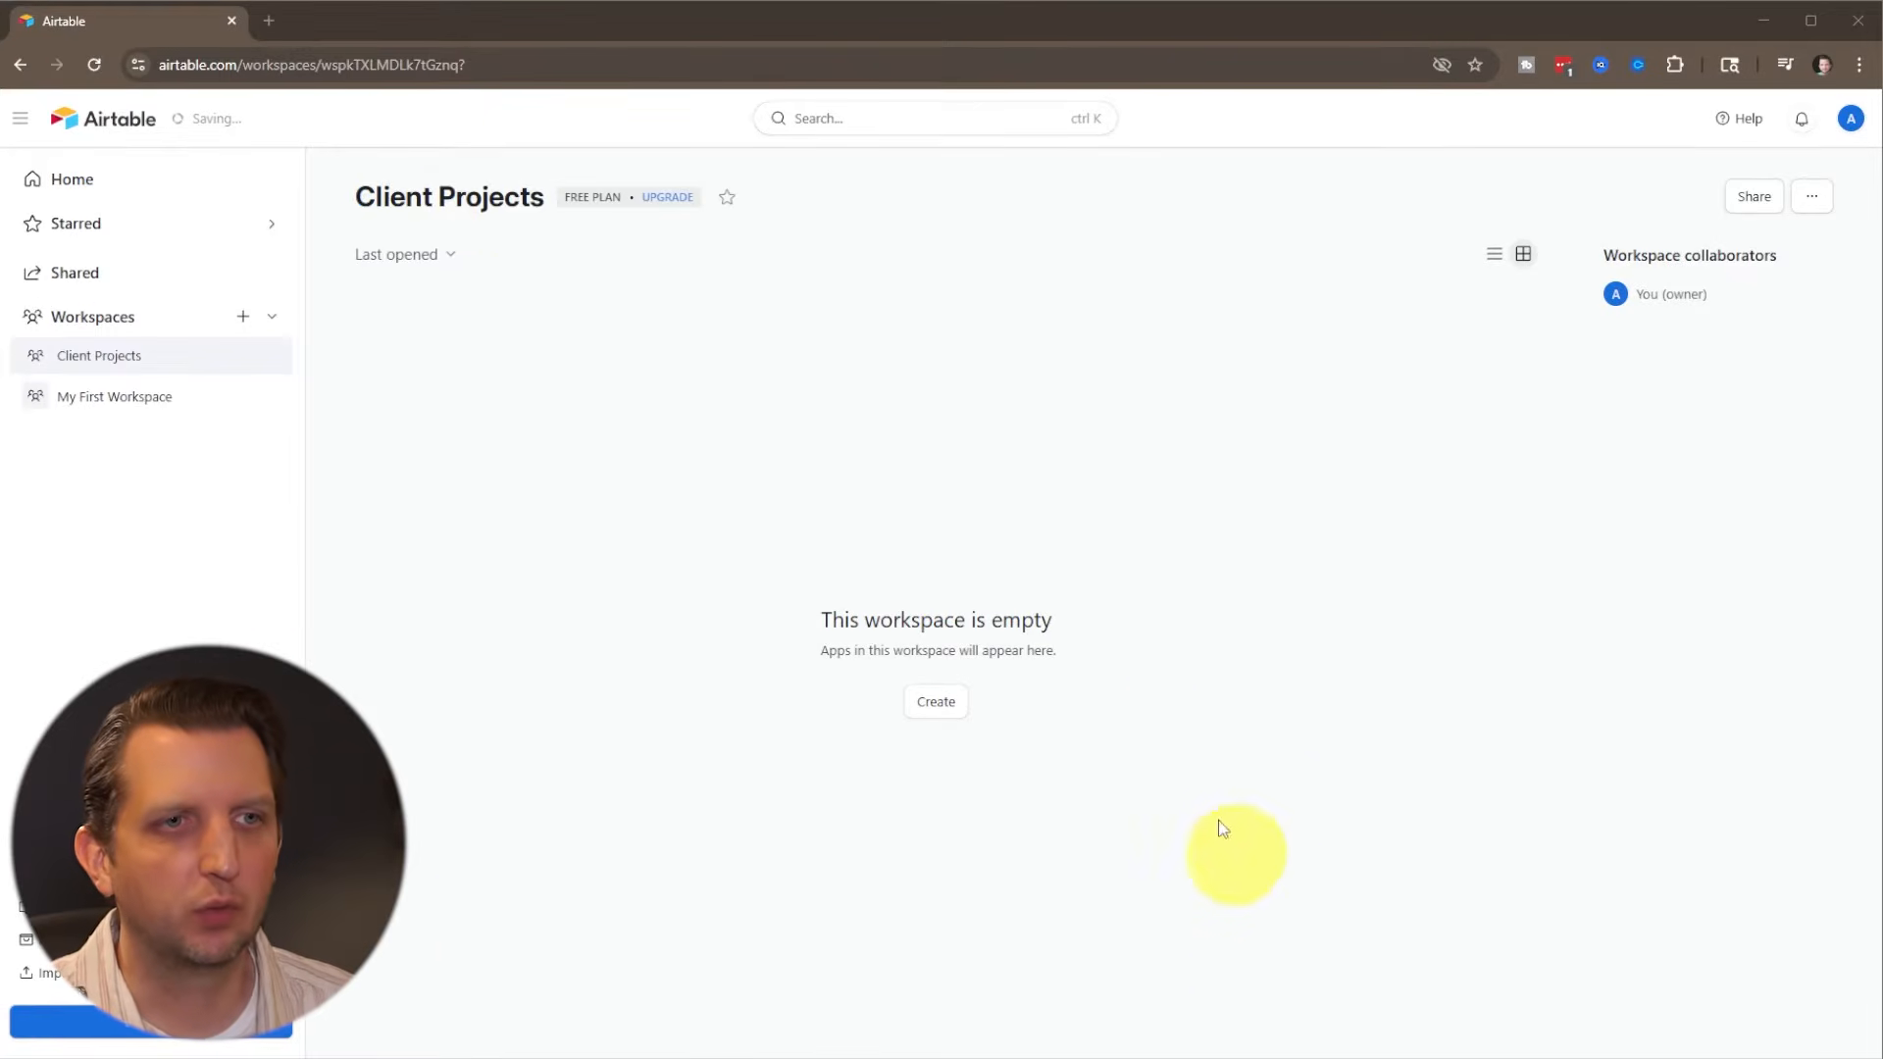
pyautogui.click(935, 702)
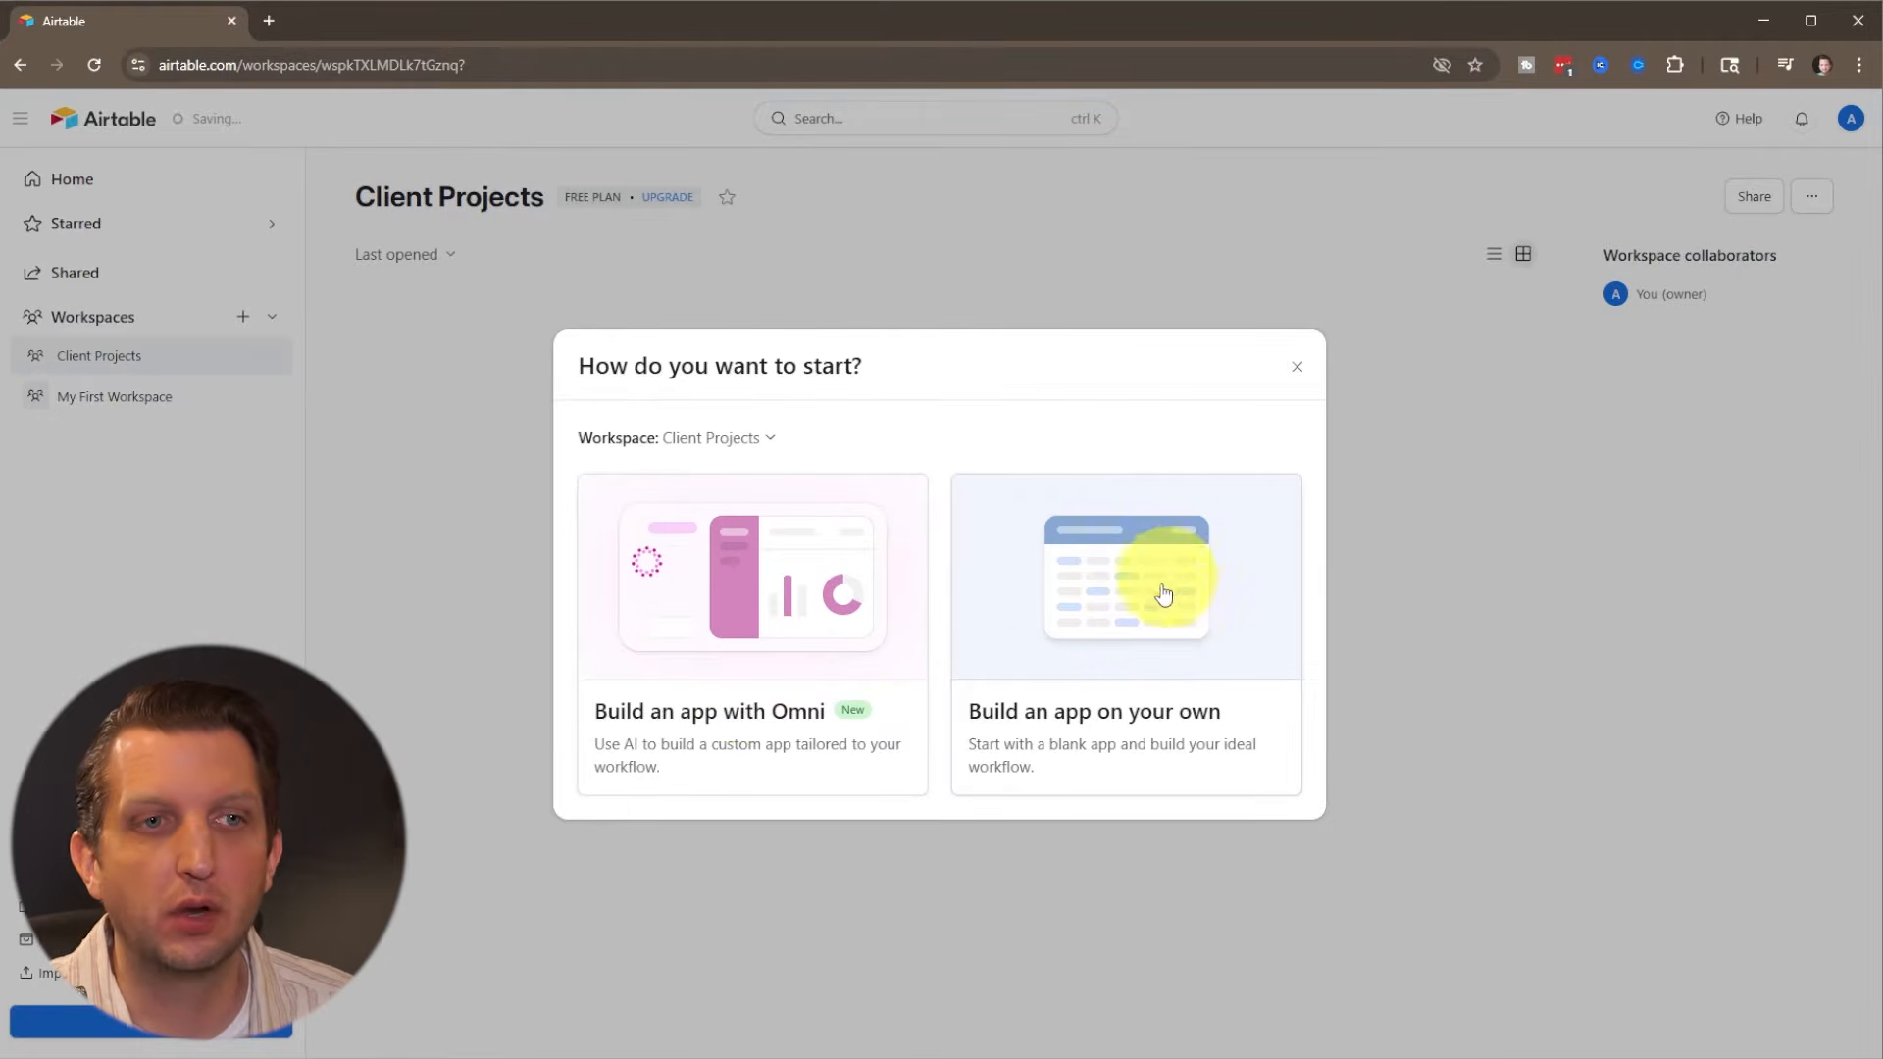
pyautogui.click(1146, 608)
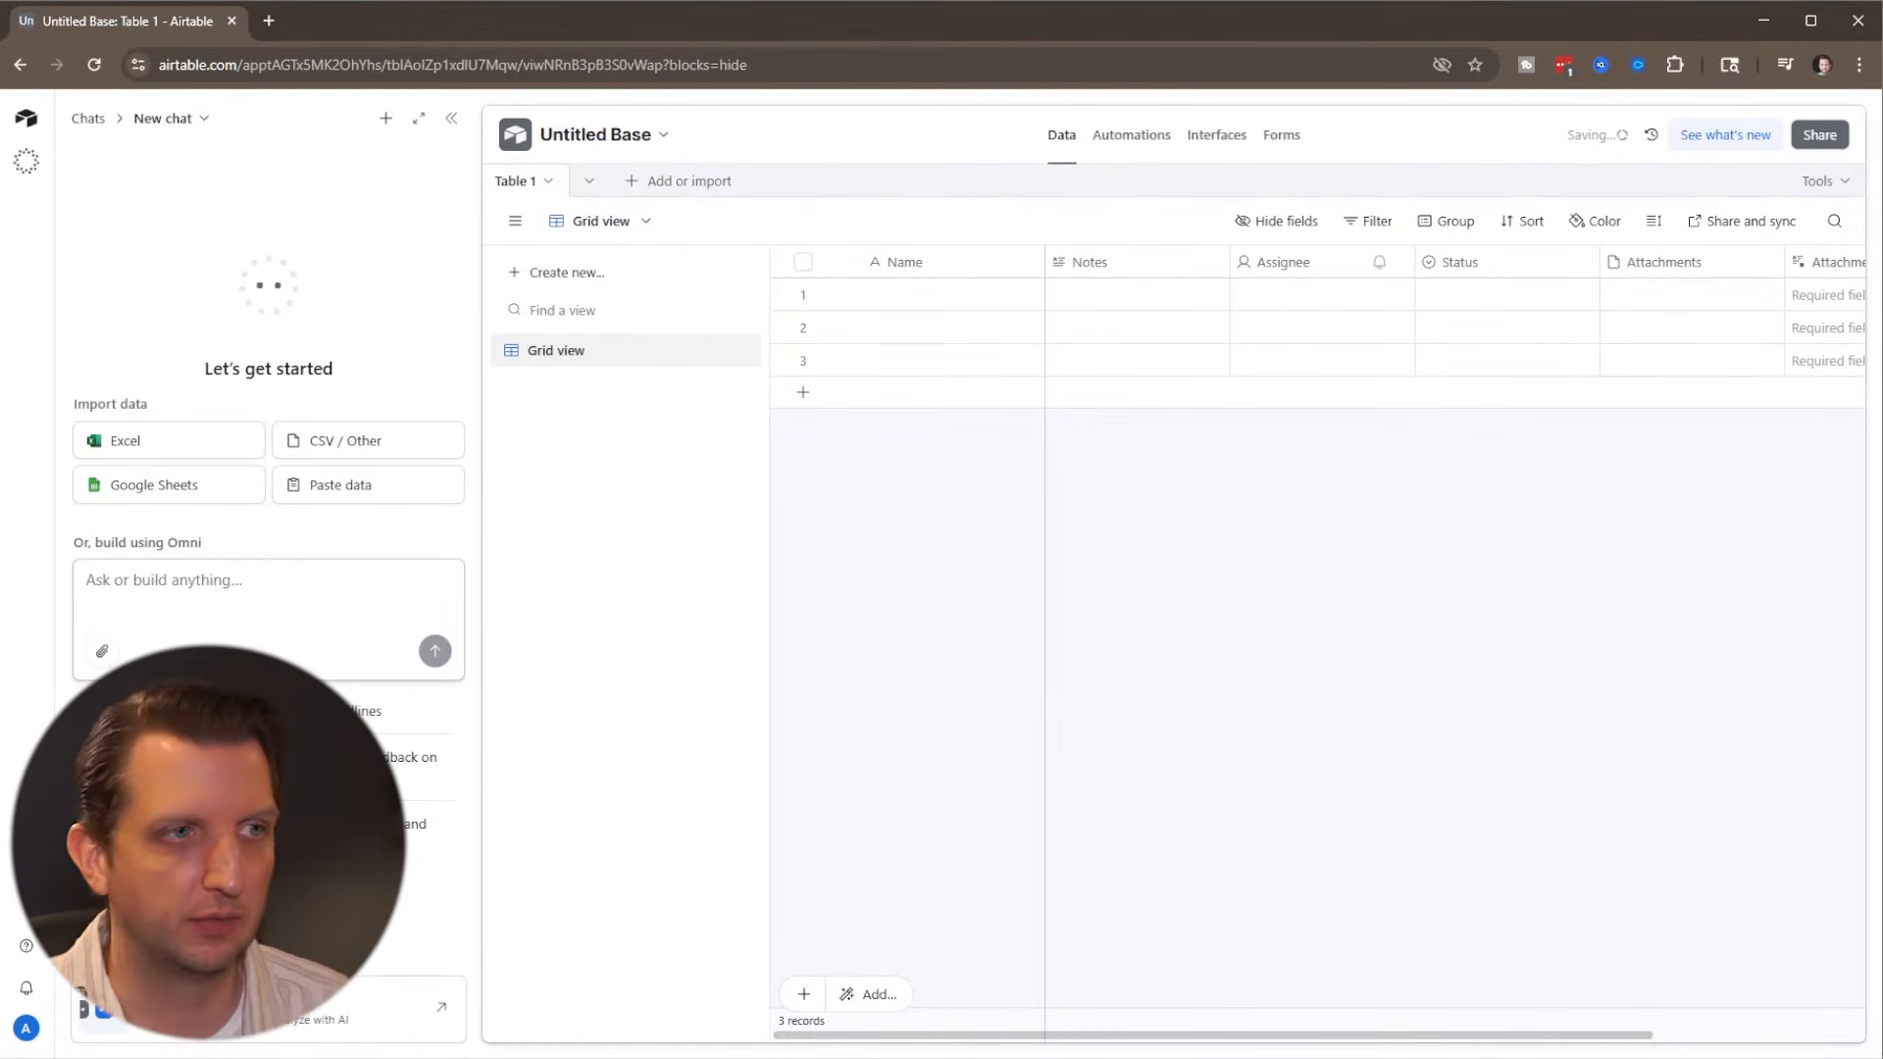
# Step: Rename the untitled base as Local Business and set its colour to dark green
pyautogui.click(609, 134)
pyautogui.moveTo(654, 208); pyautogui.dragTo(519, 203)
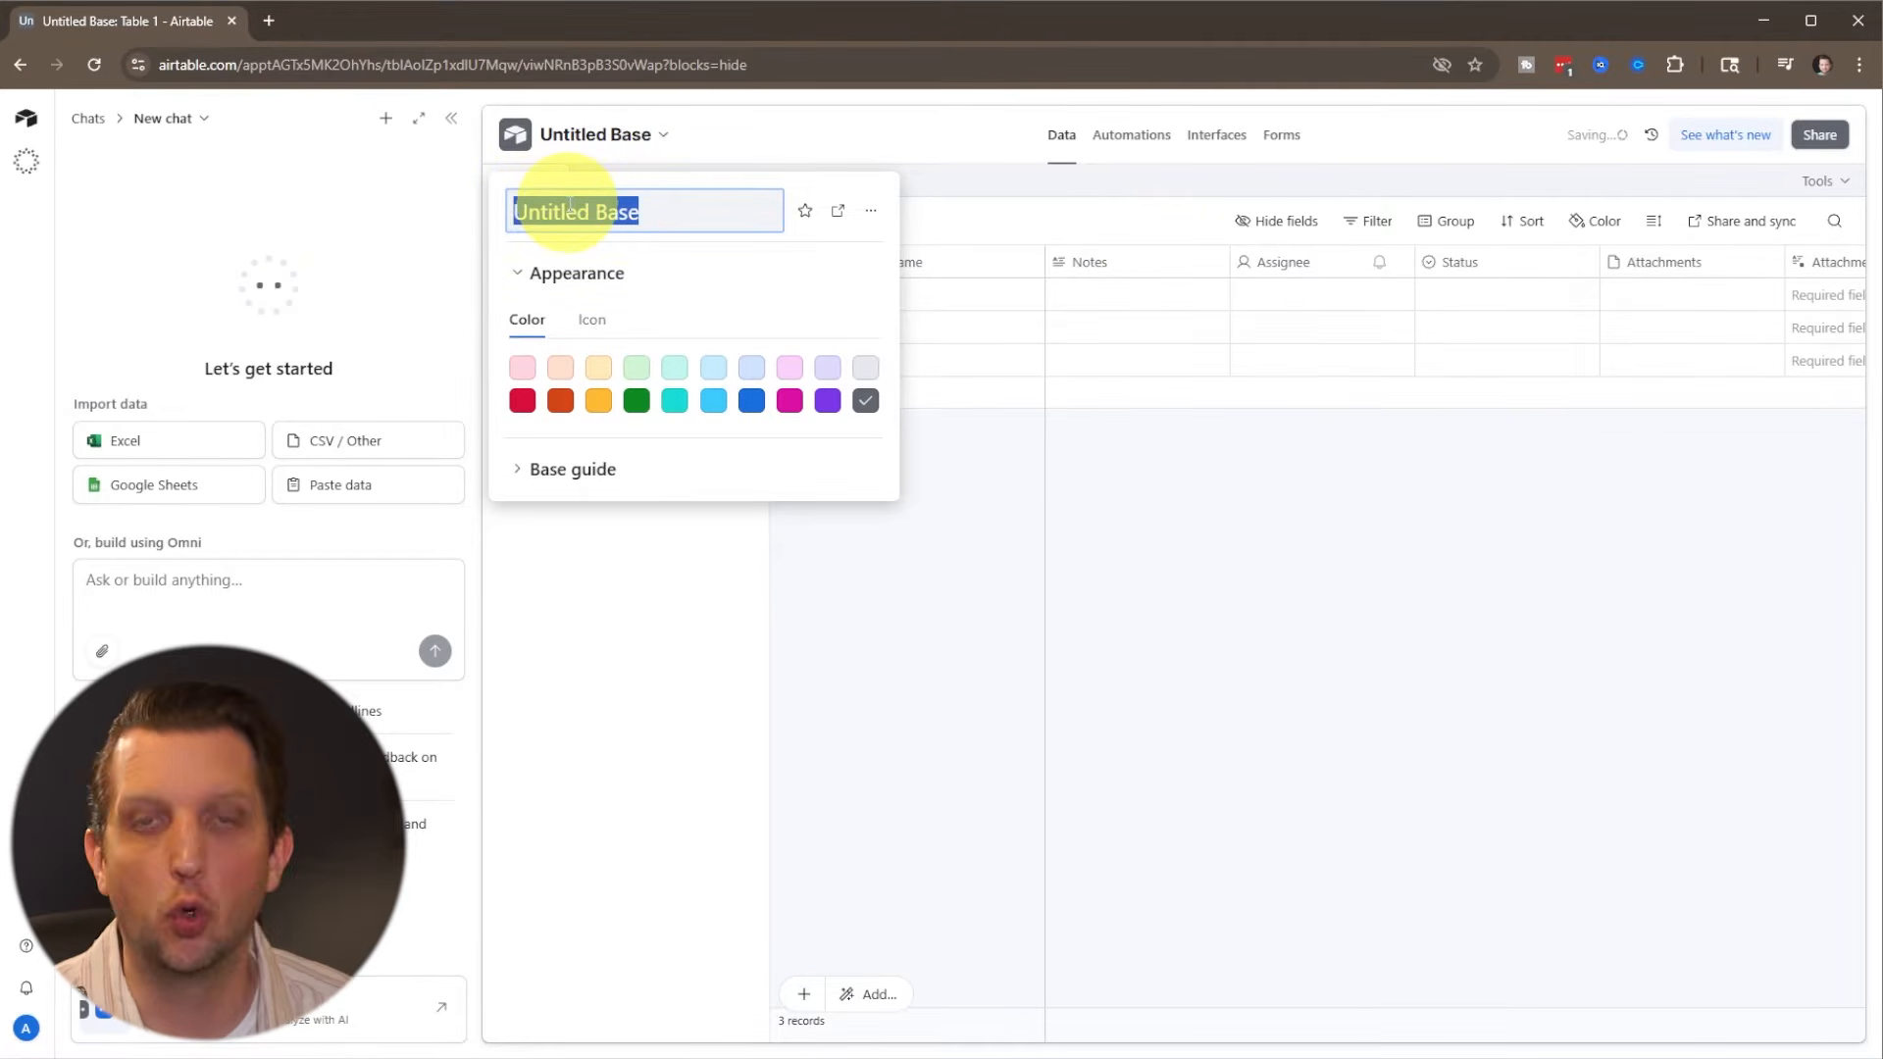
pyautogui.write('Local Business')
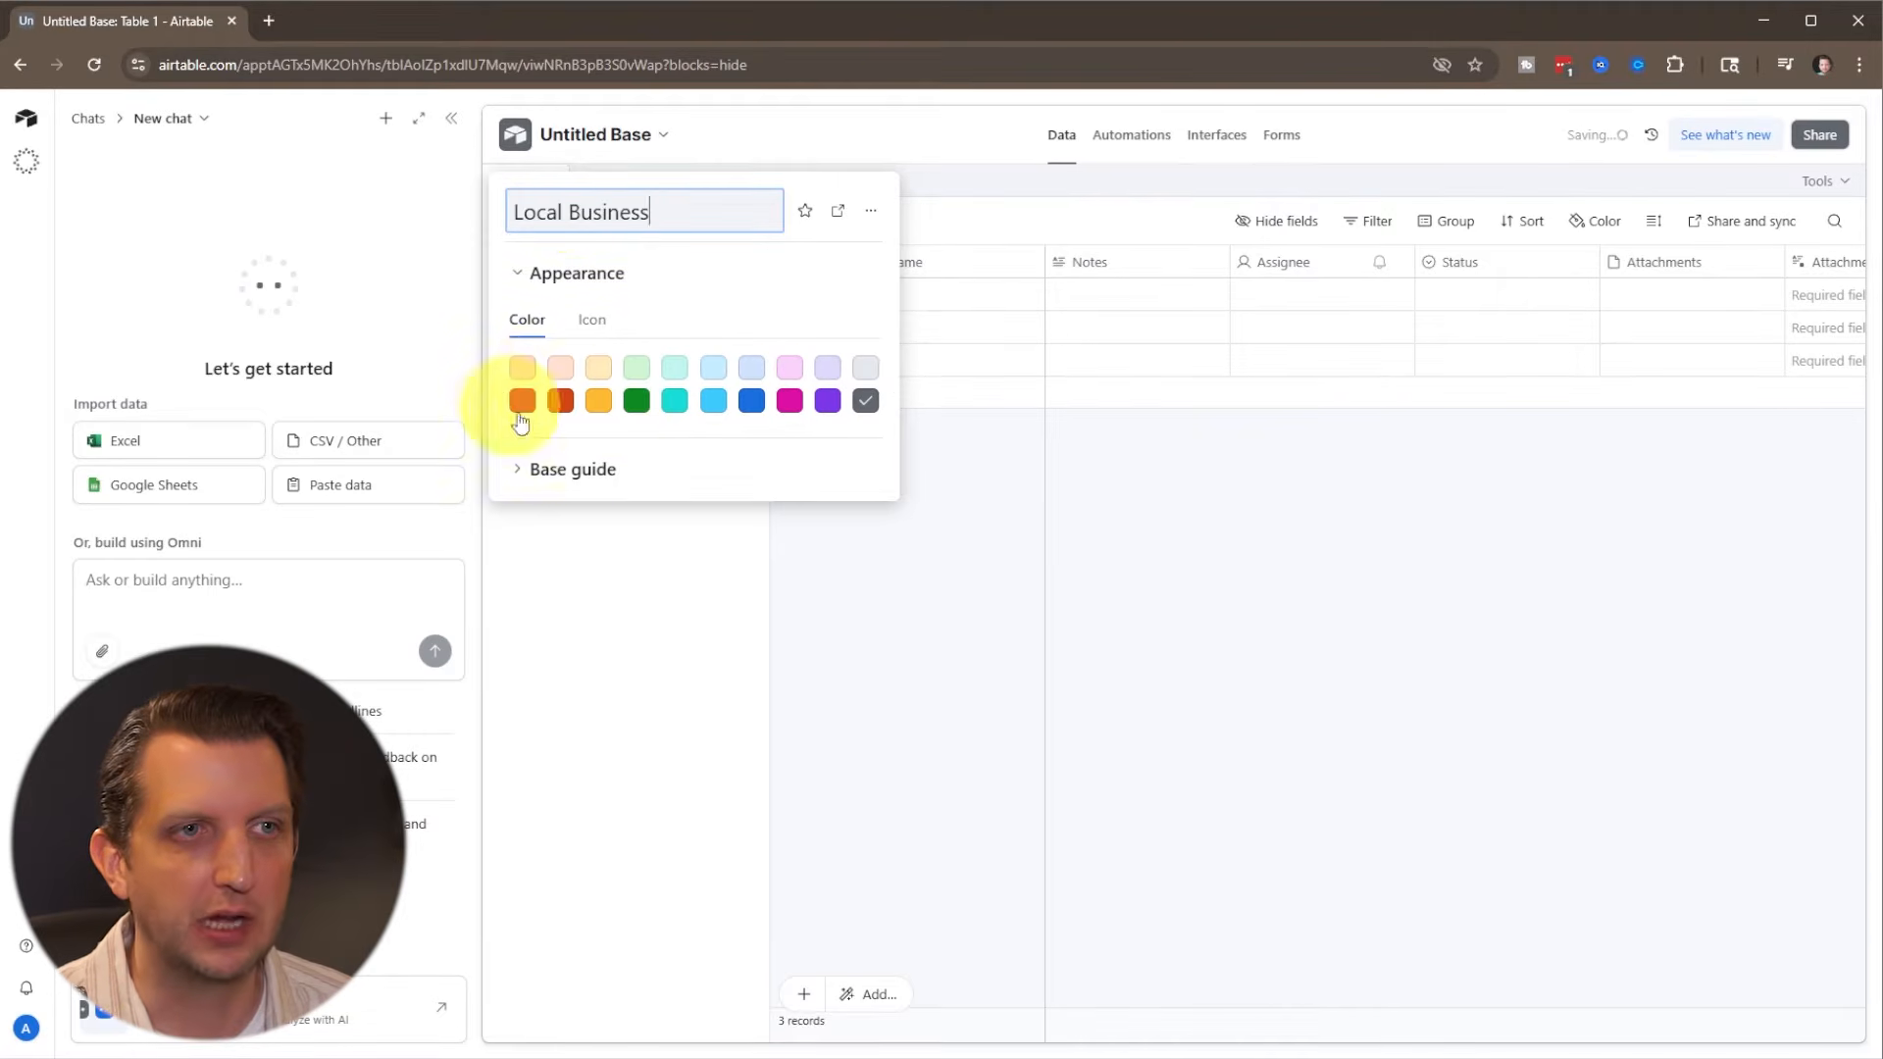
pyautogui.click(636, 401)
pyautogui.click(517, 470)
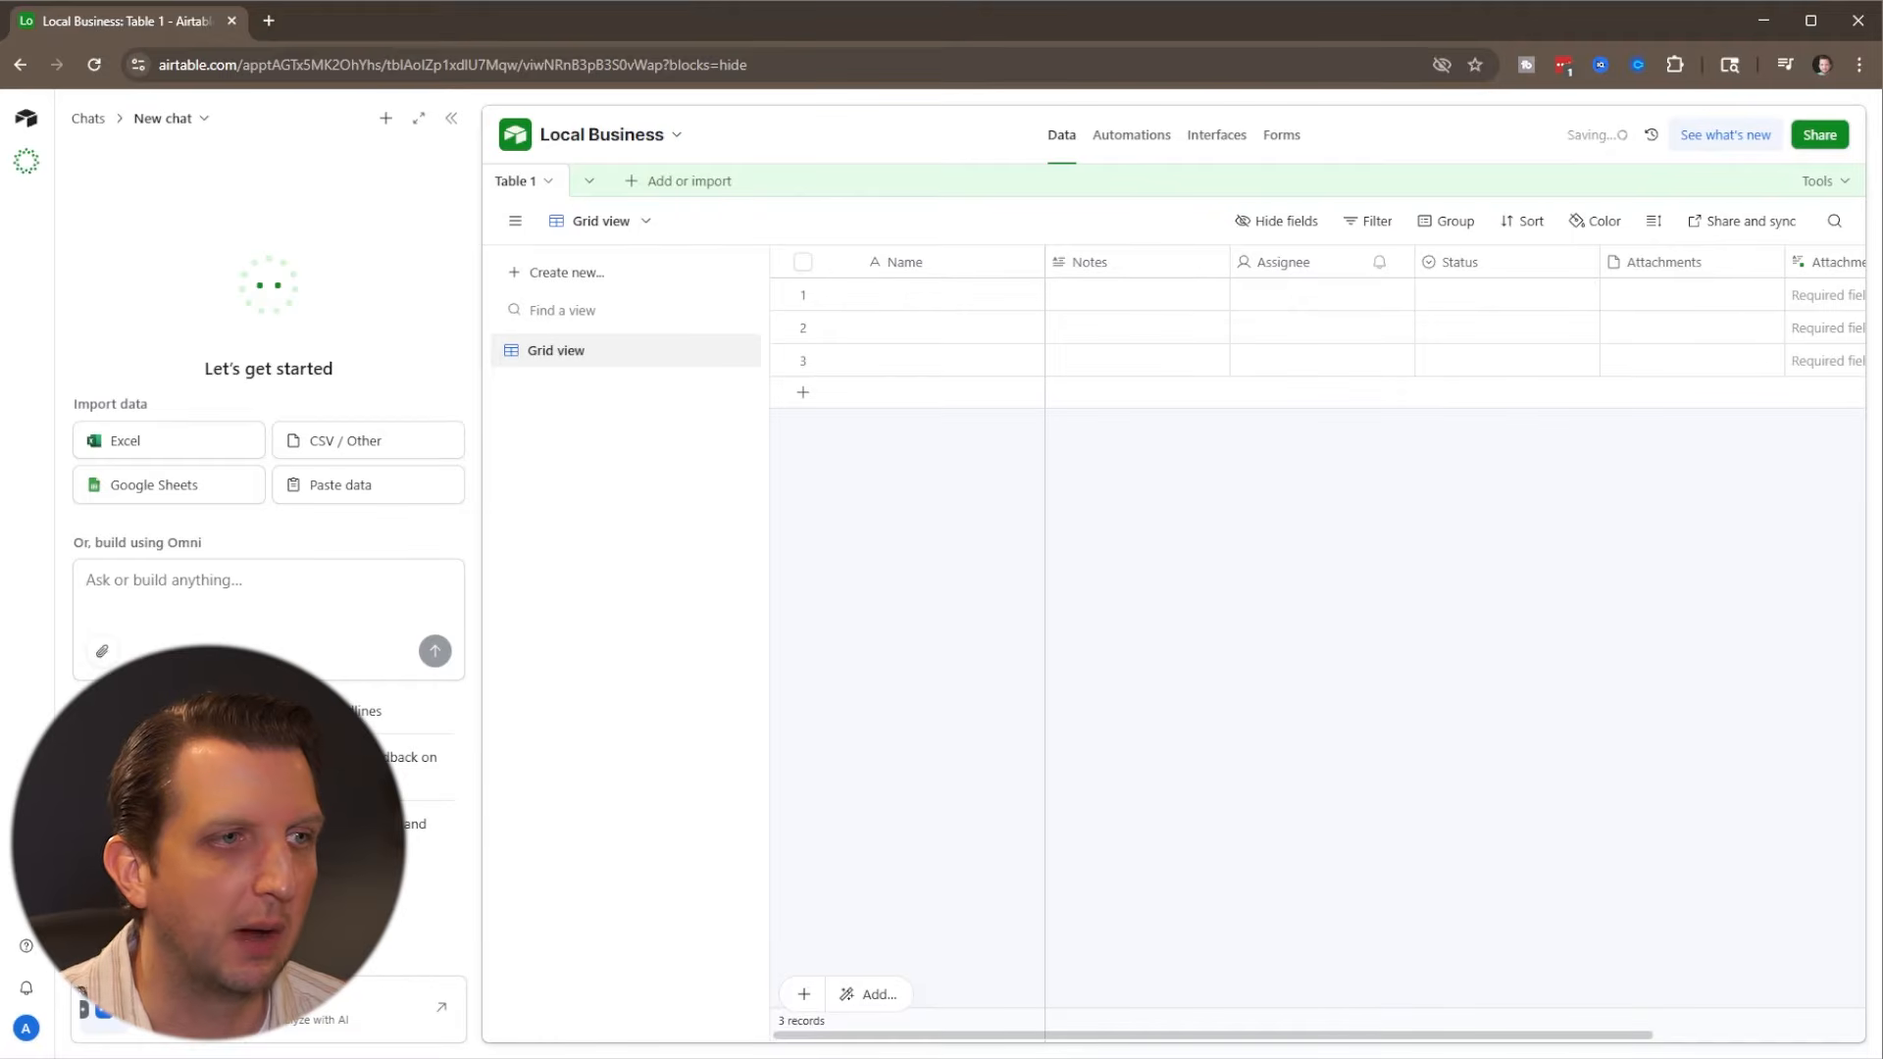
# Step: Rename the first table as Landing Page Video, with its records called Video
pyautogui.click(525, 183)
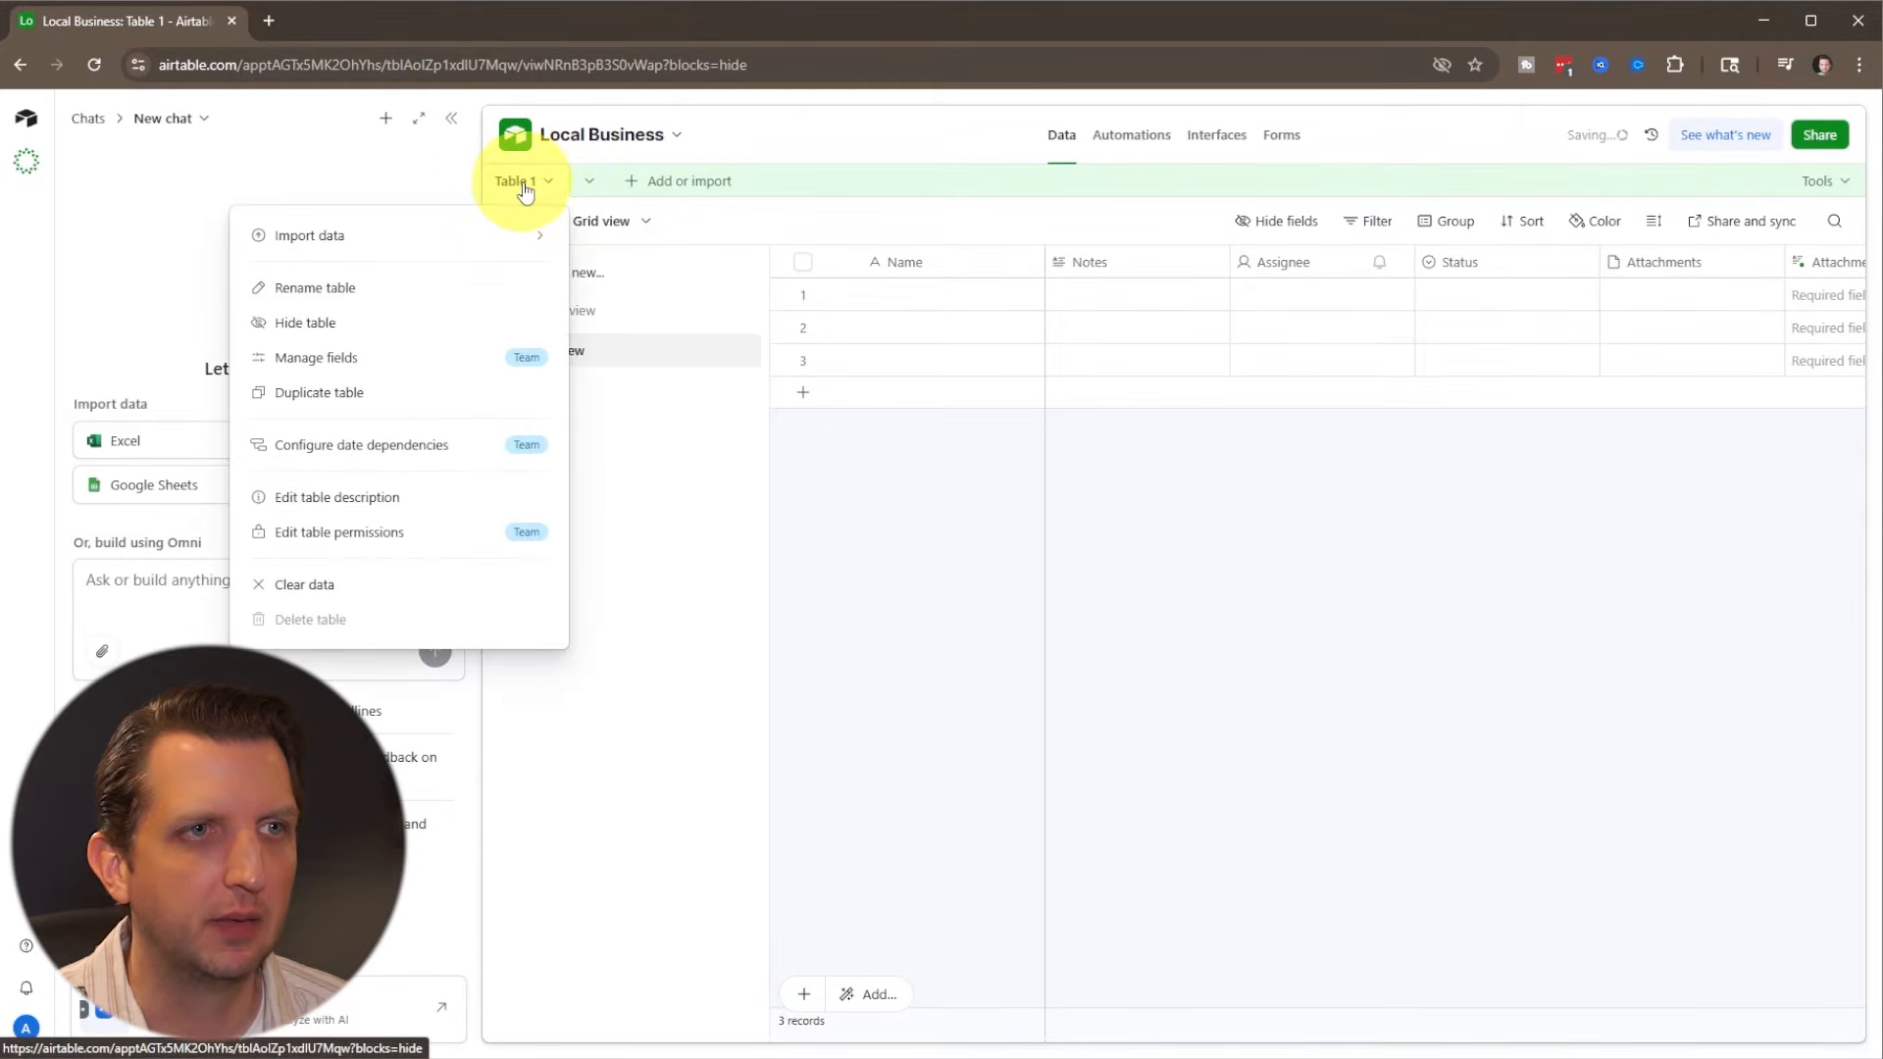
pyautogui.doubleClick(525, 183)
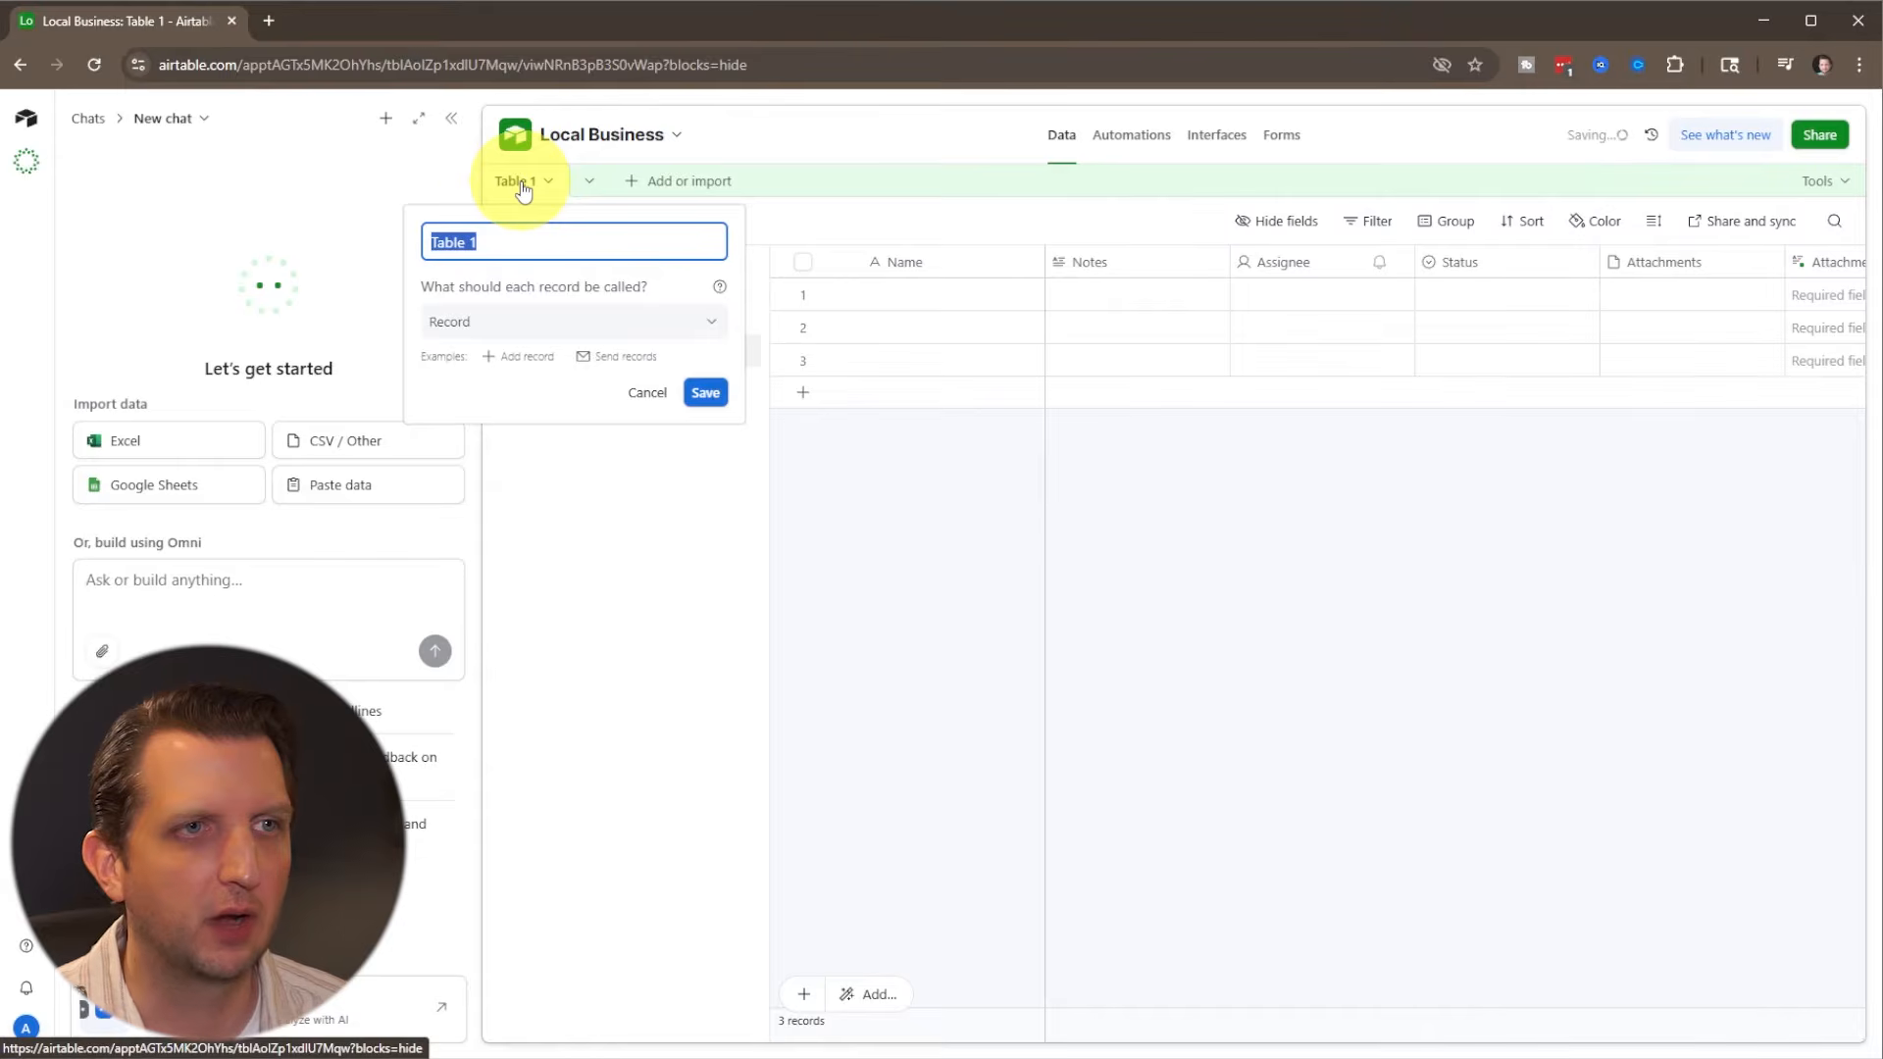
pyautogui.write('Landing Page Video')
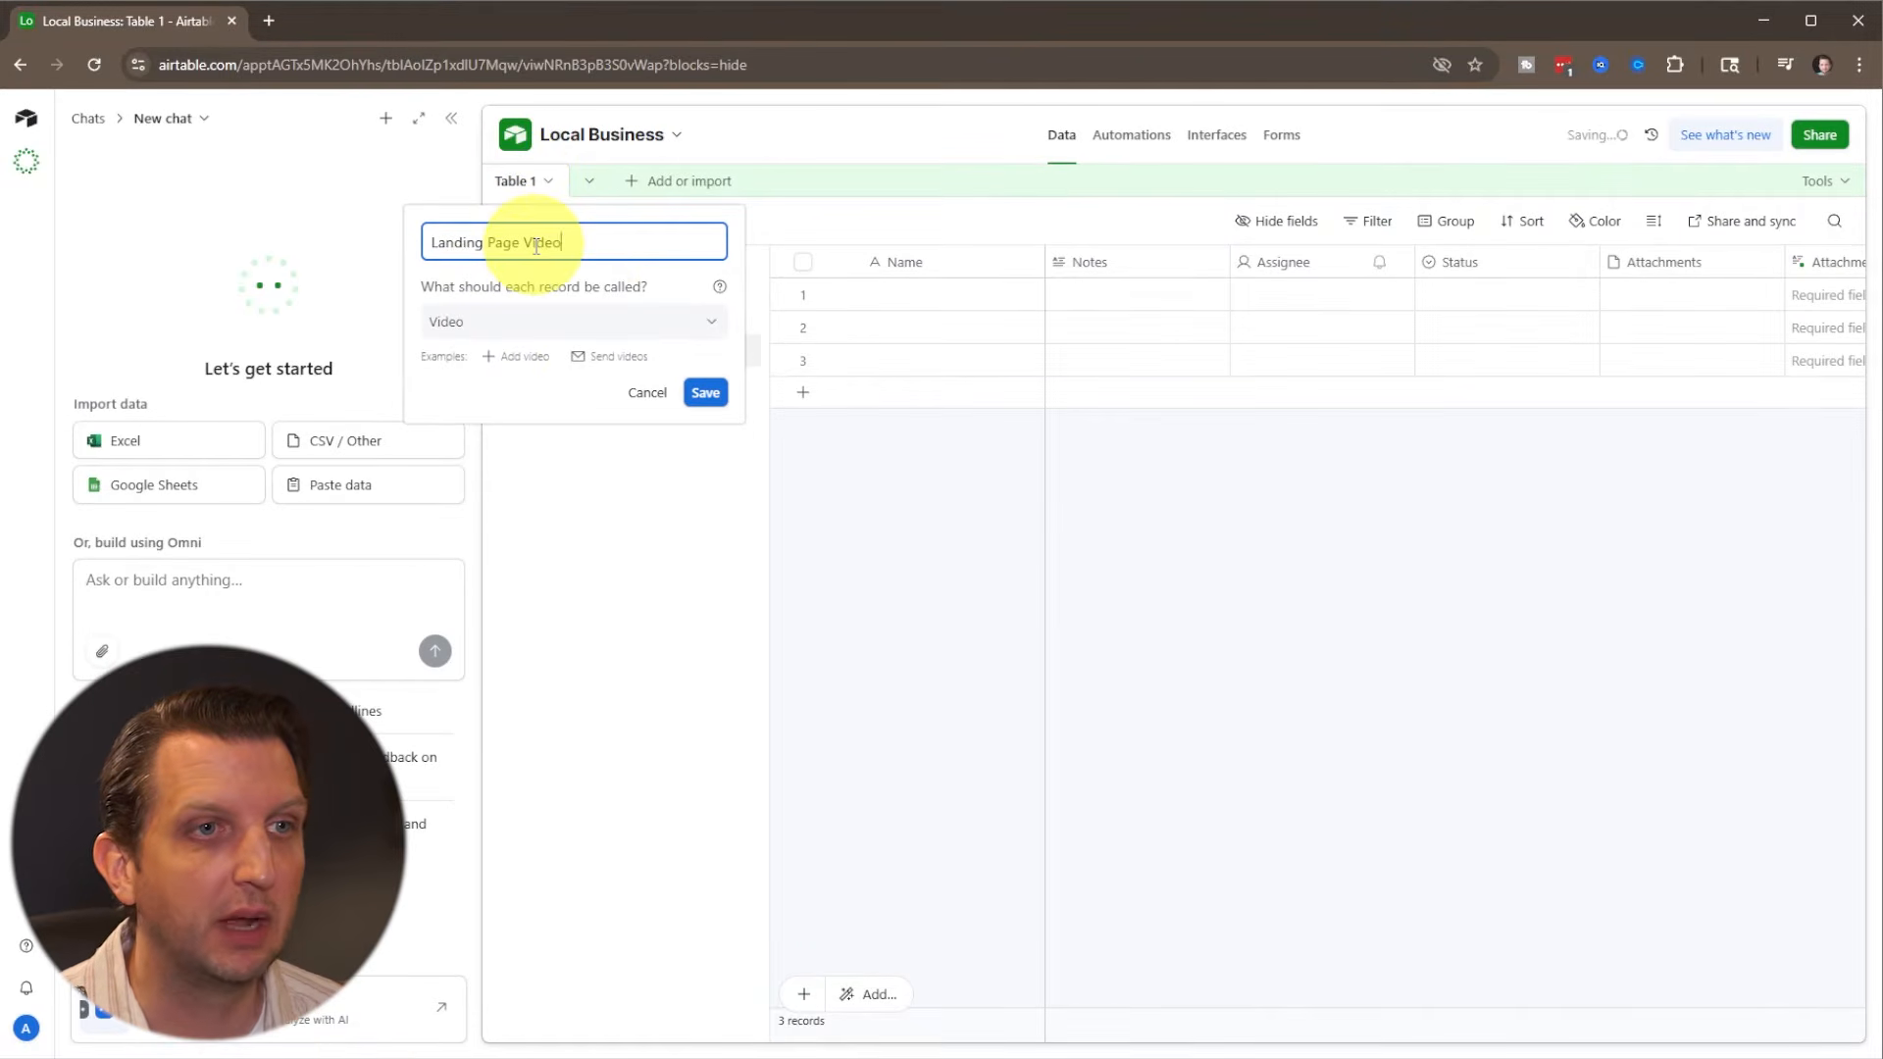
pyautogui.click(703, 392)
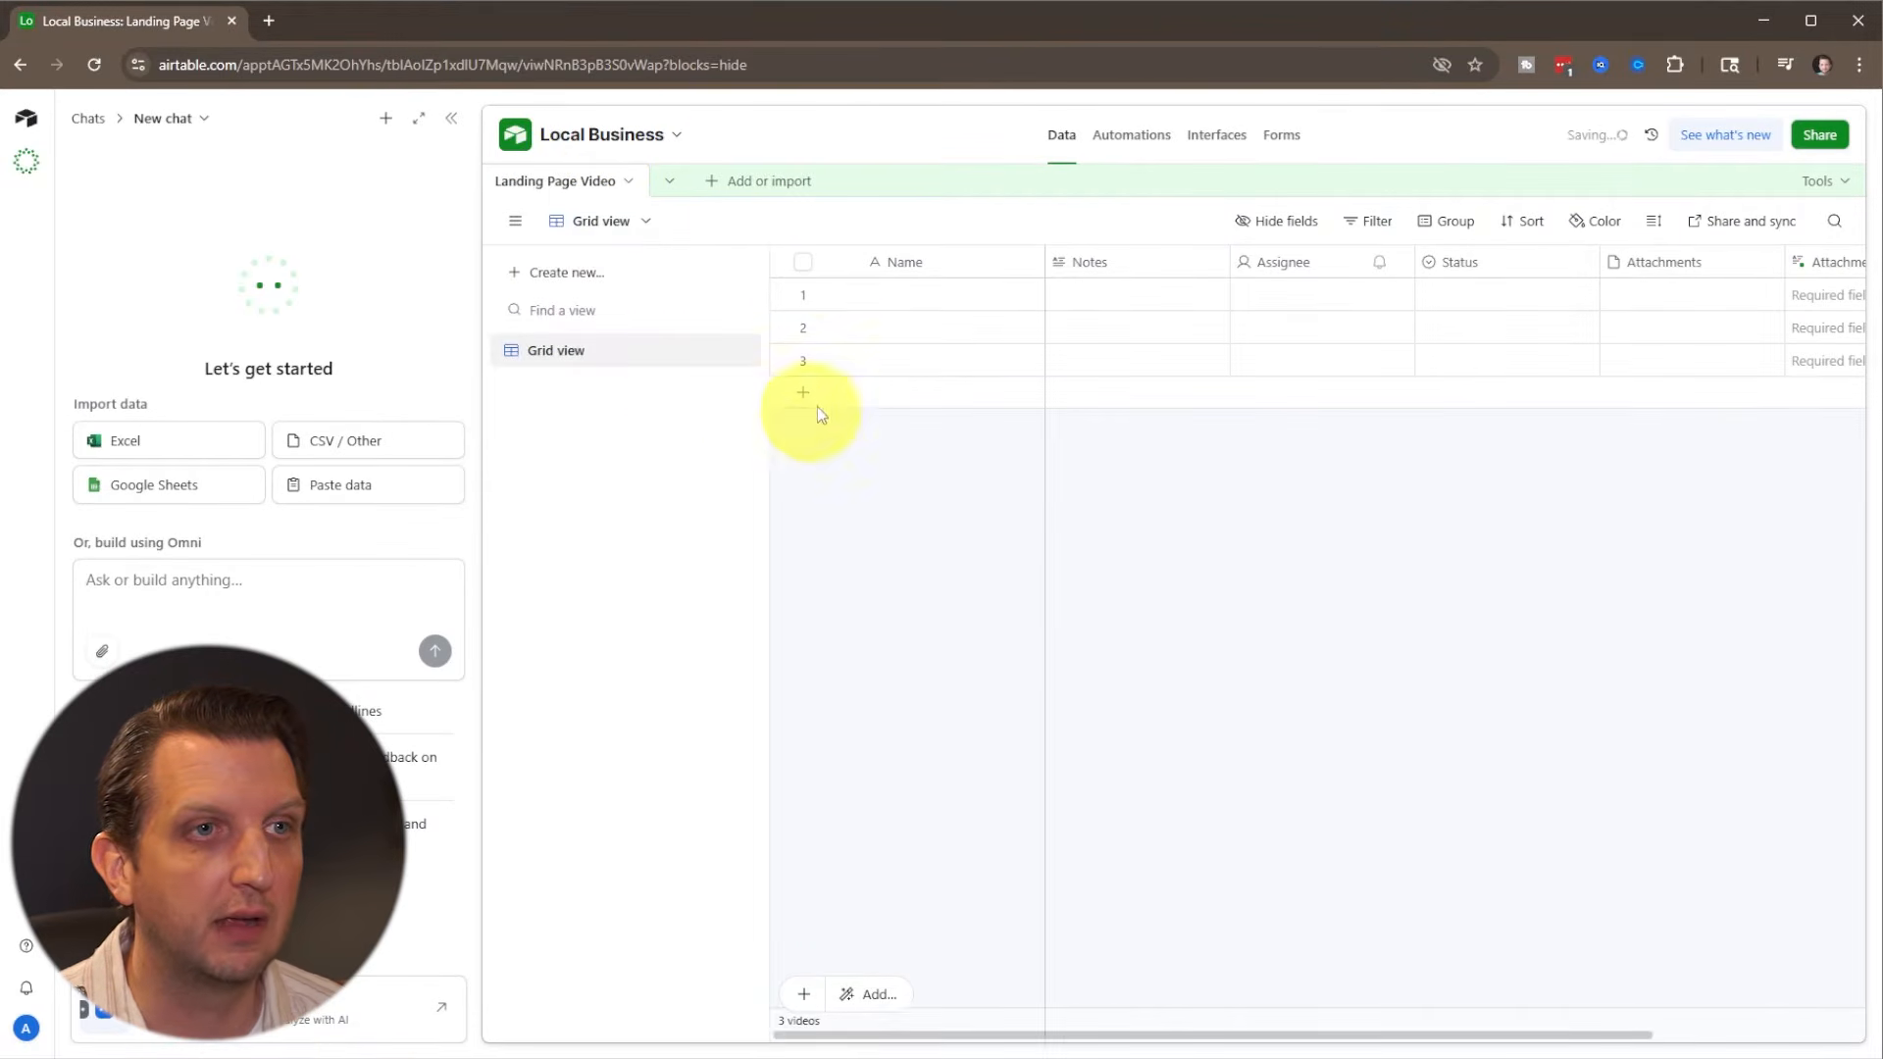
# Step: Add a second table from scratch and name it Social Media Video
pyautogui.click(709, 184)
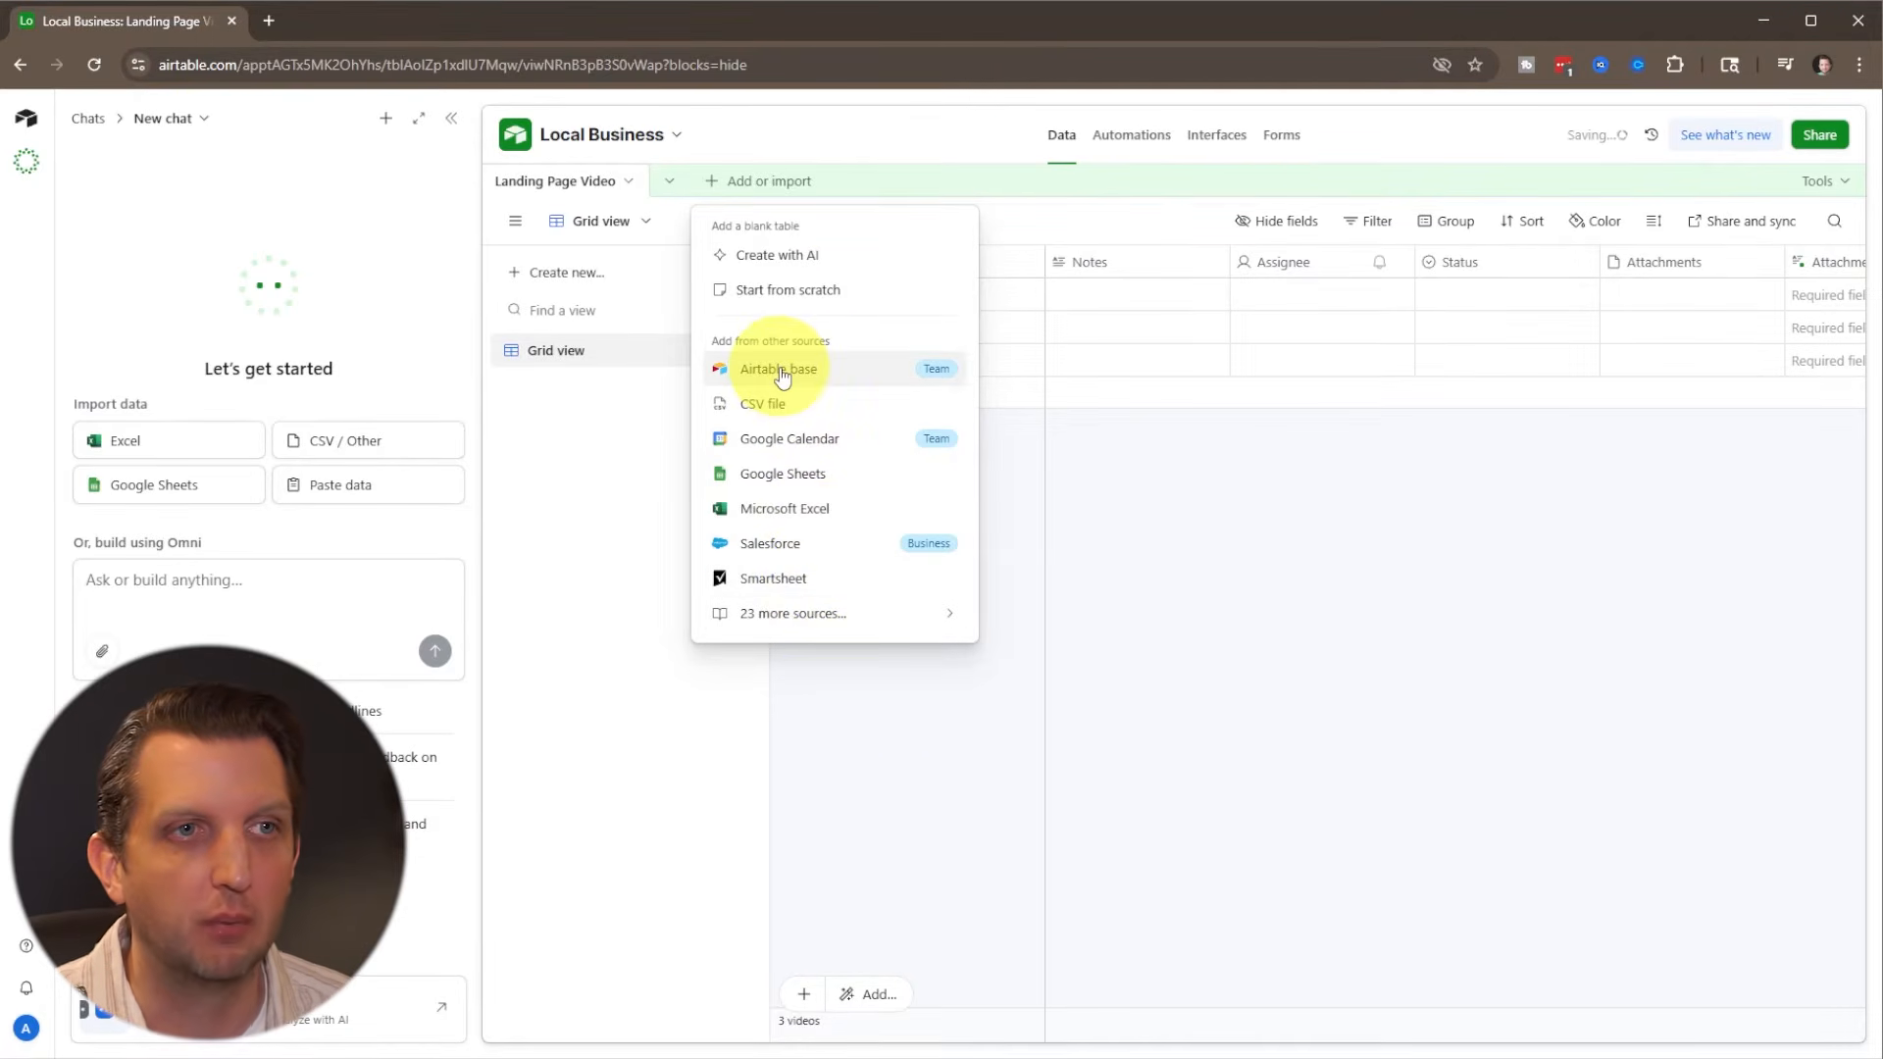
pyautogui.click(826, 294)
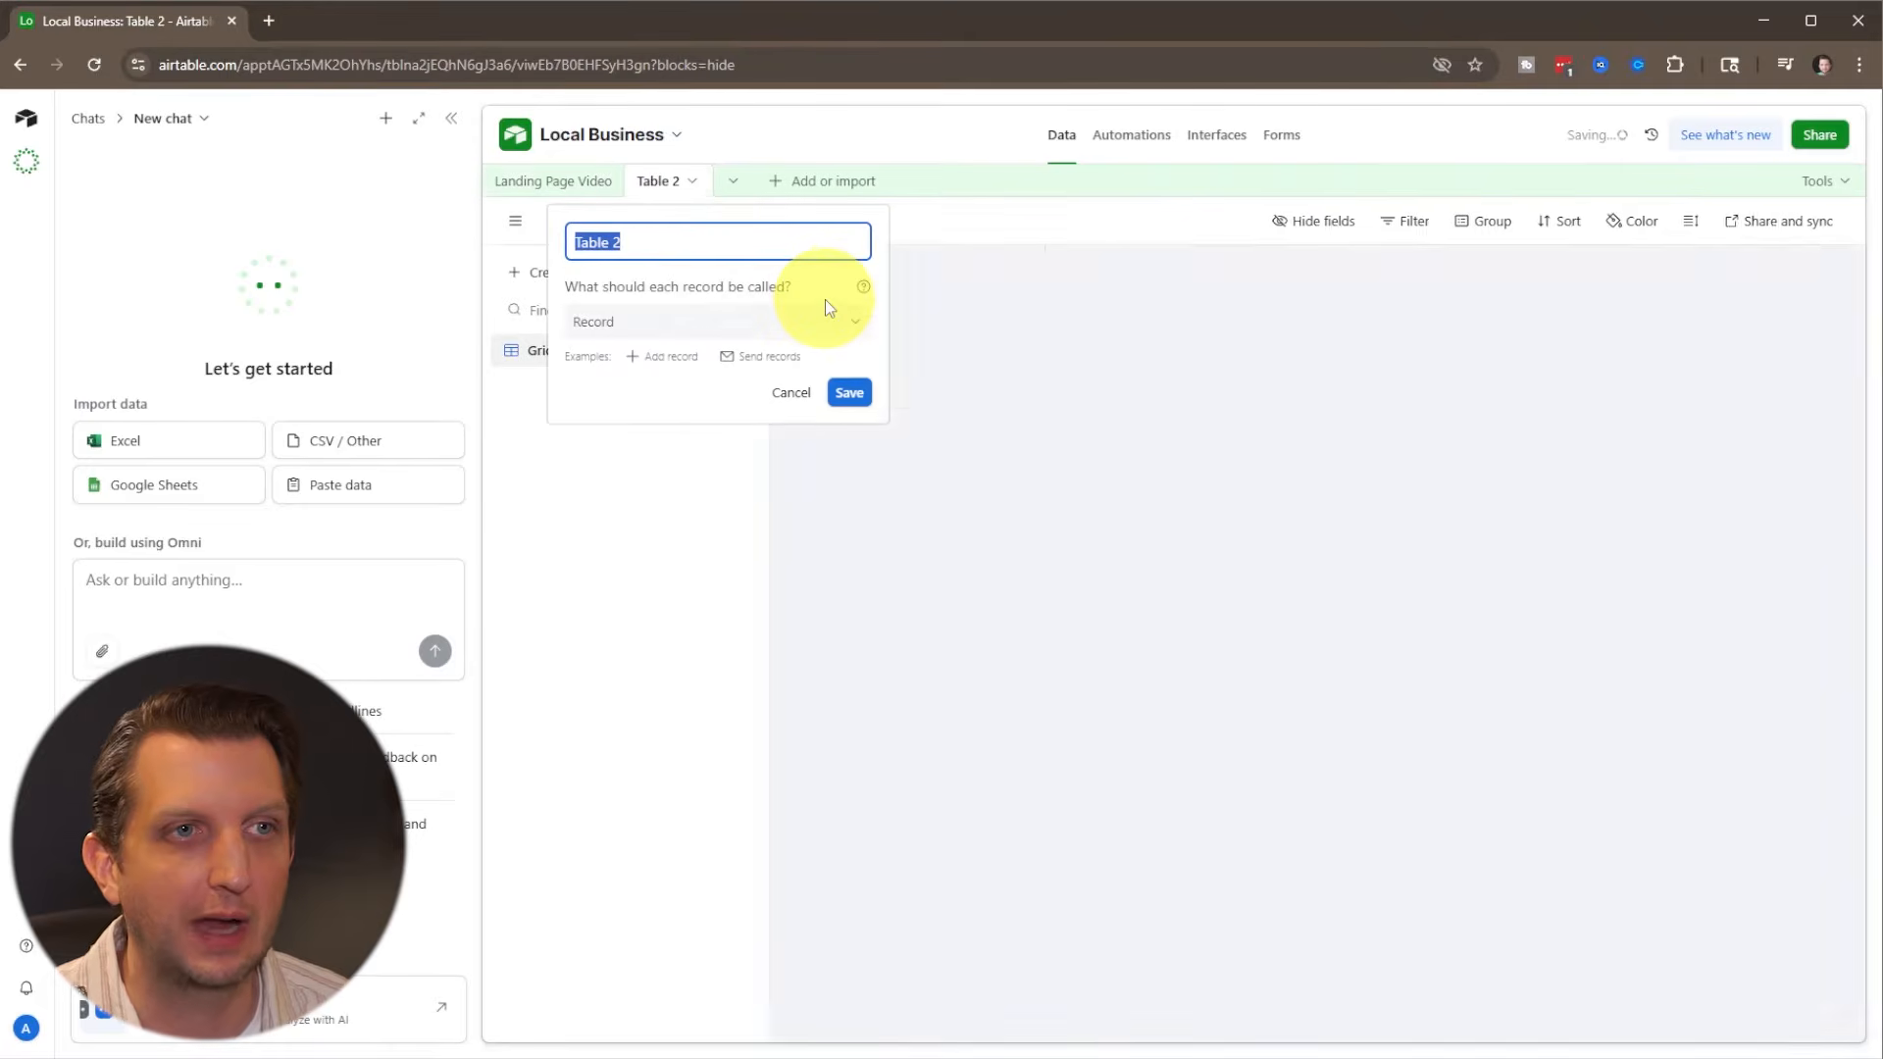
pyautogui.write('Social Media Video')
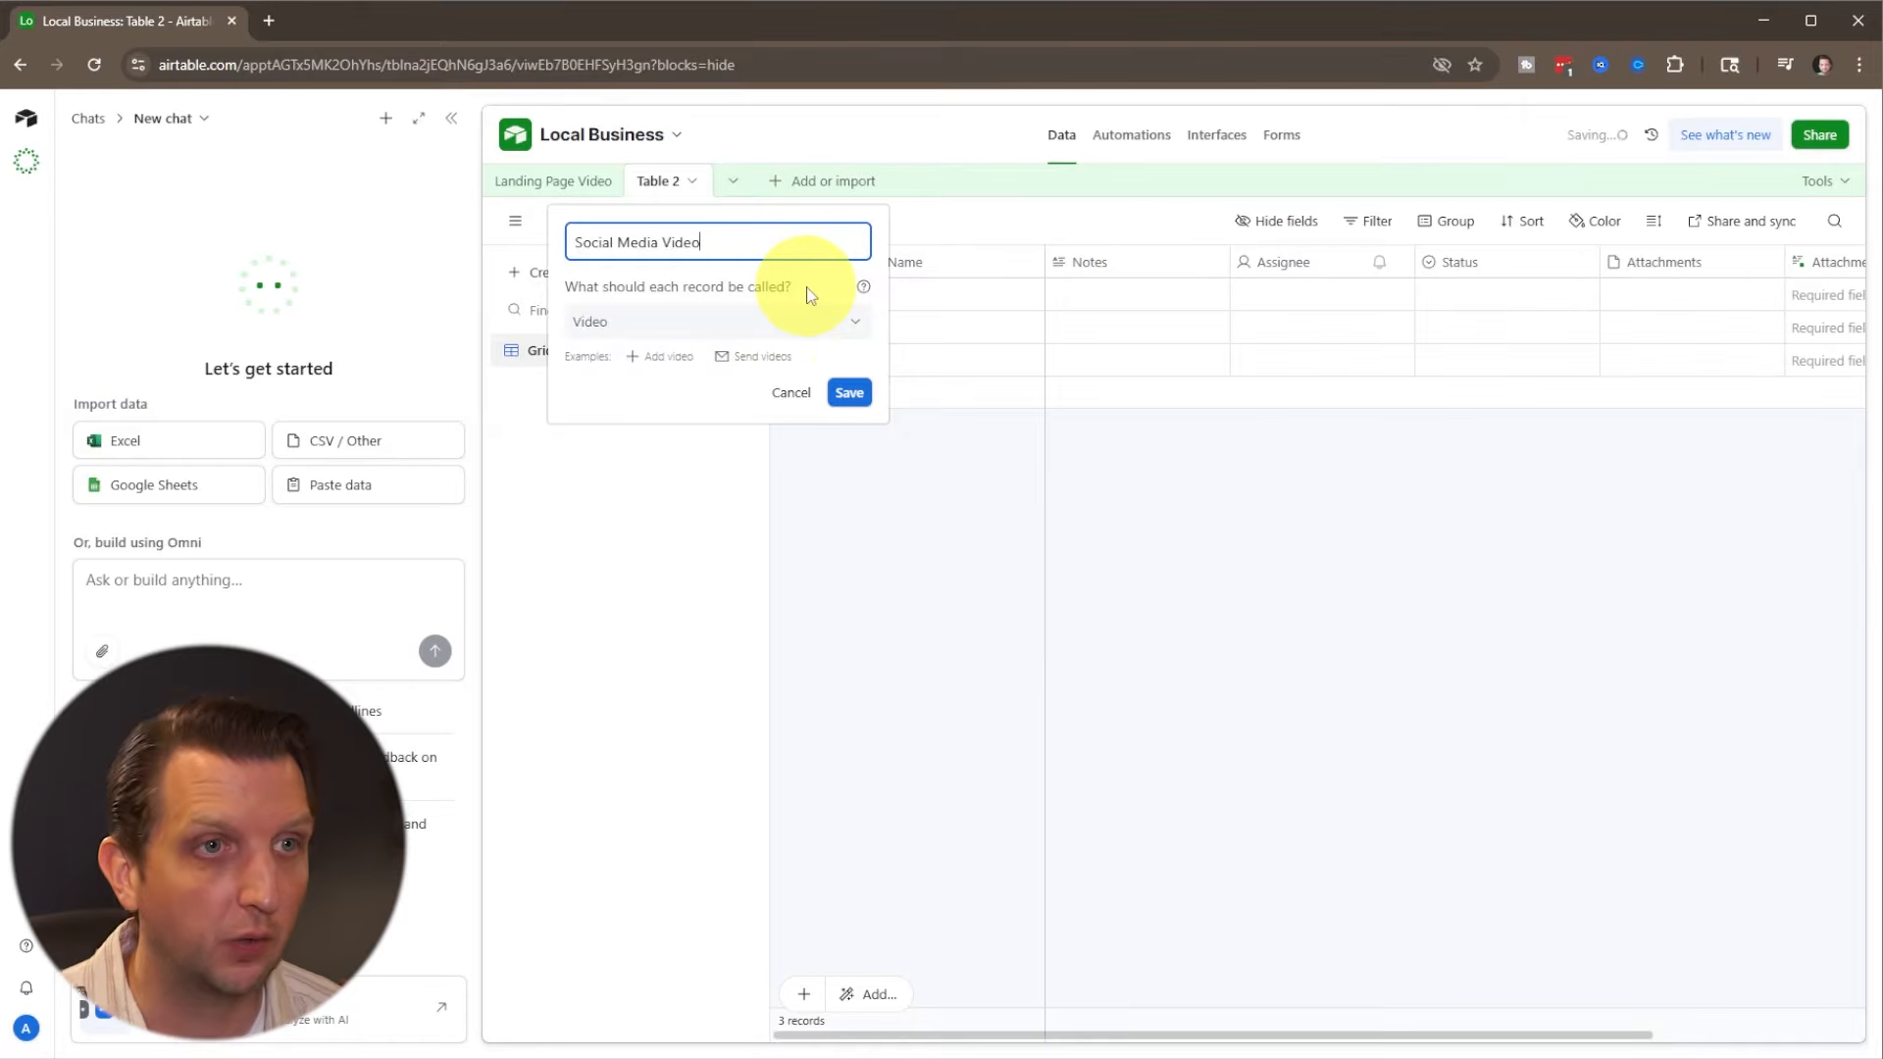
pyautogui.click(849, 392)
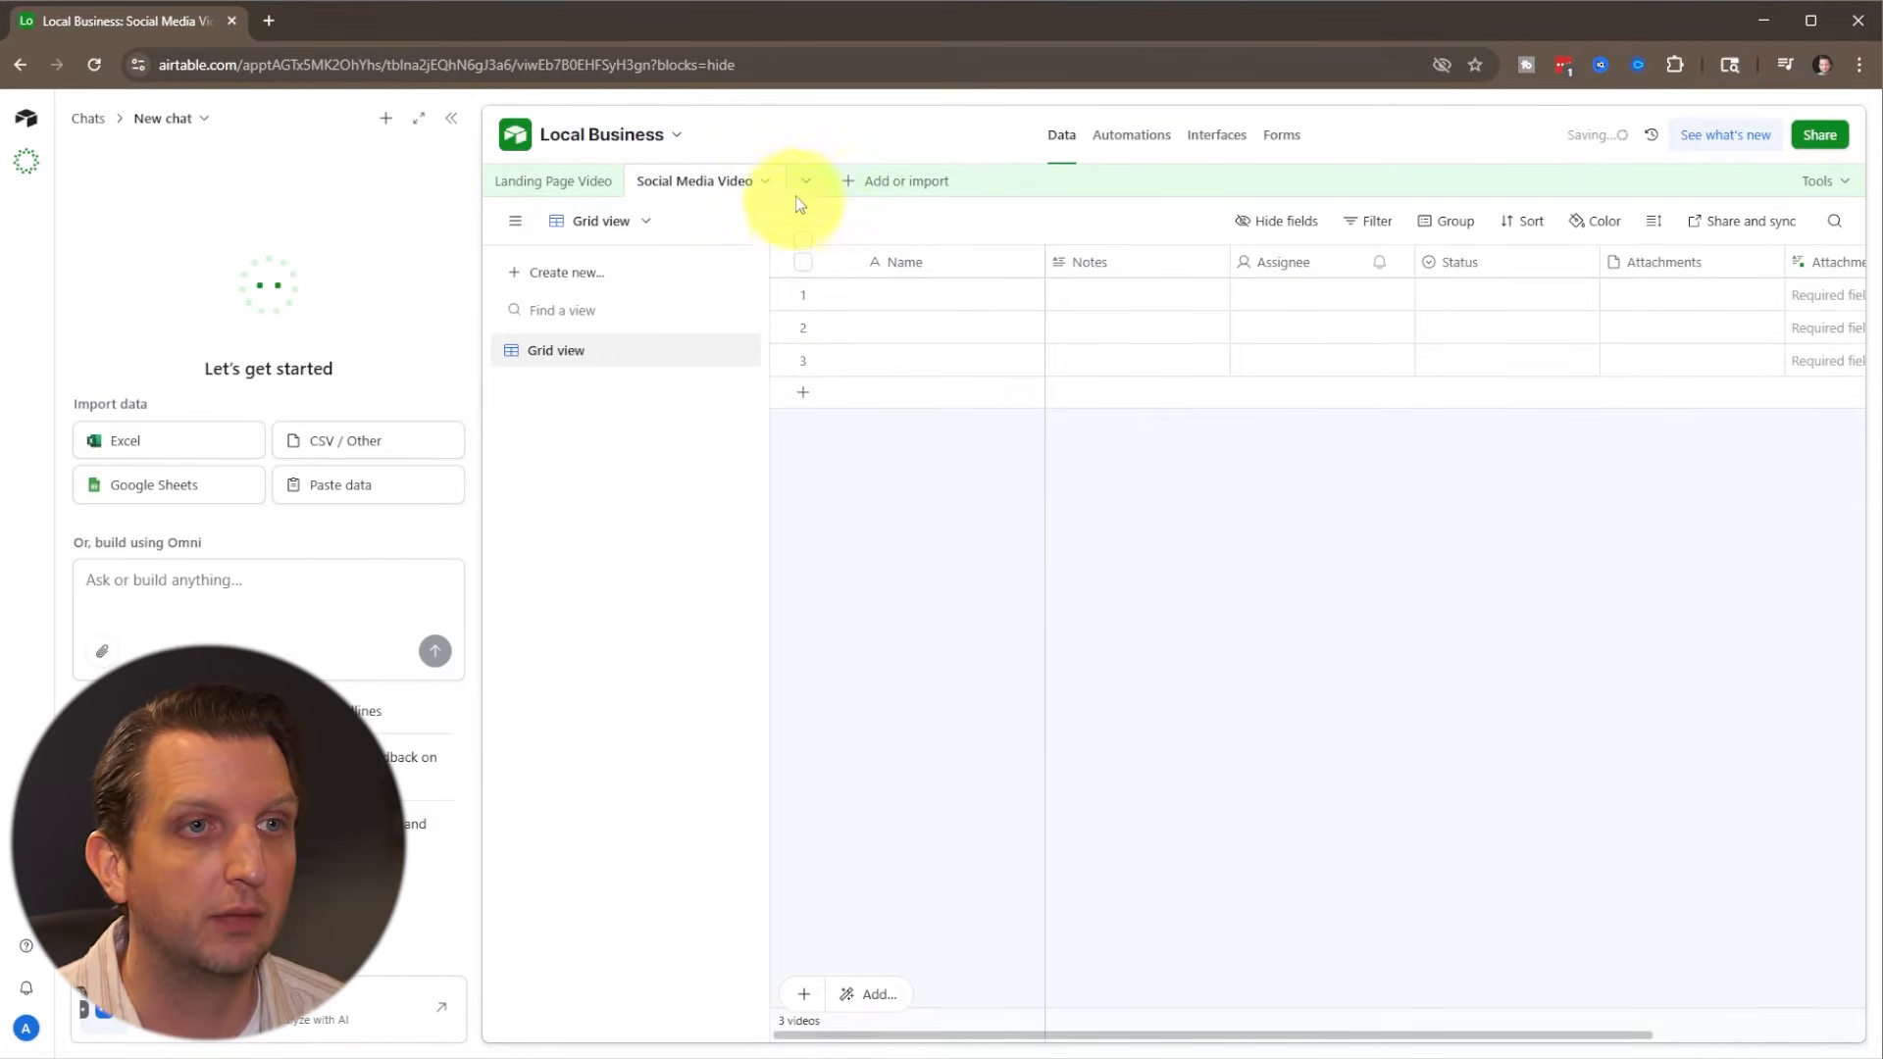
# Step: Add a third table from scratch and name it Explainer Video
pyautogui.click(850, 184)
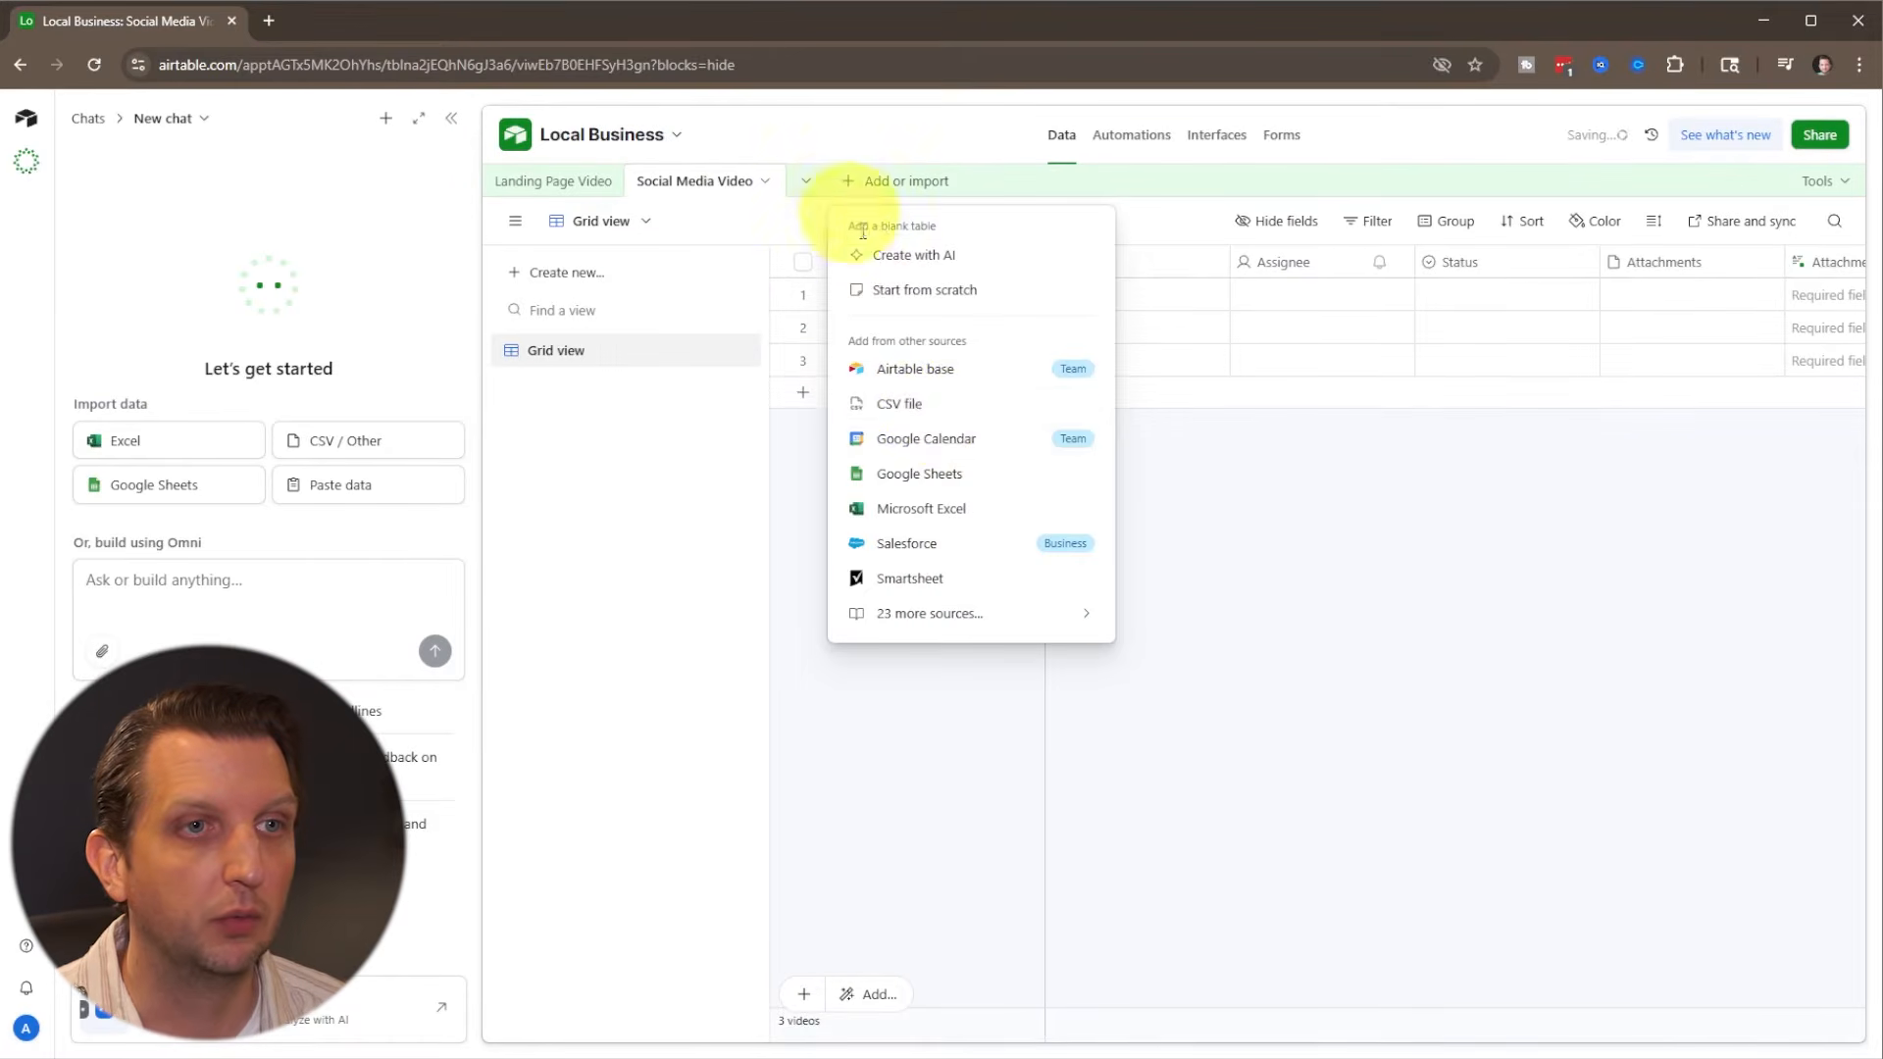
pyautogui.click(903, 287)
pyautogui.write('Explainer Video')
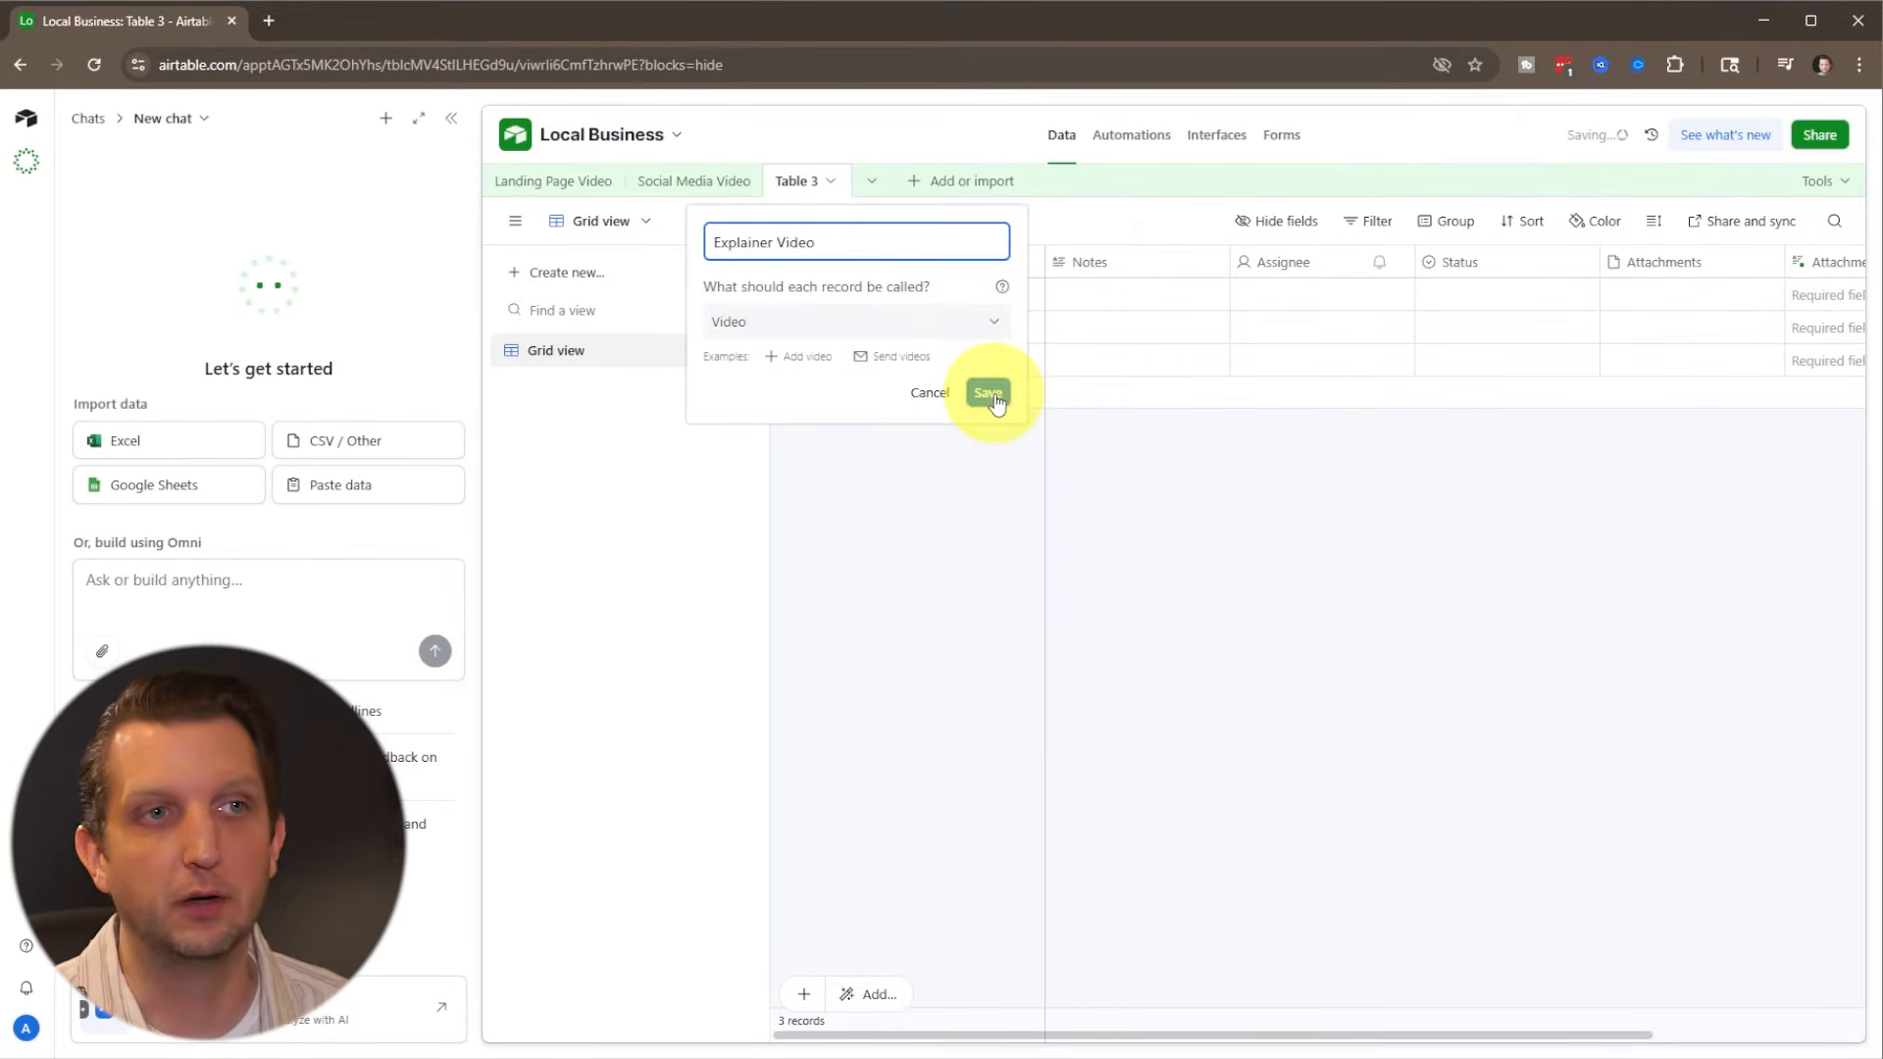
pyautogui.click(988, 394)
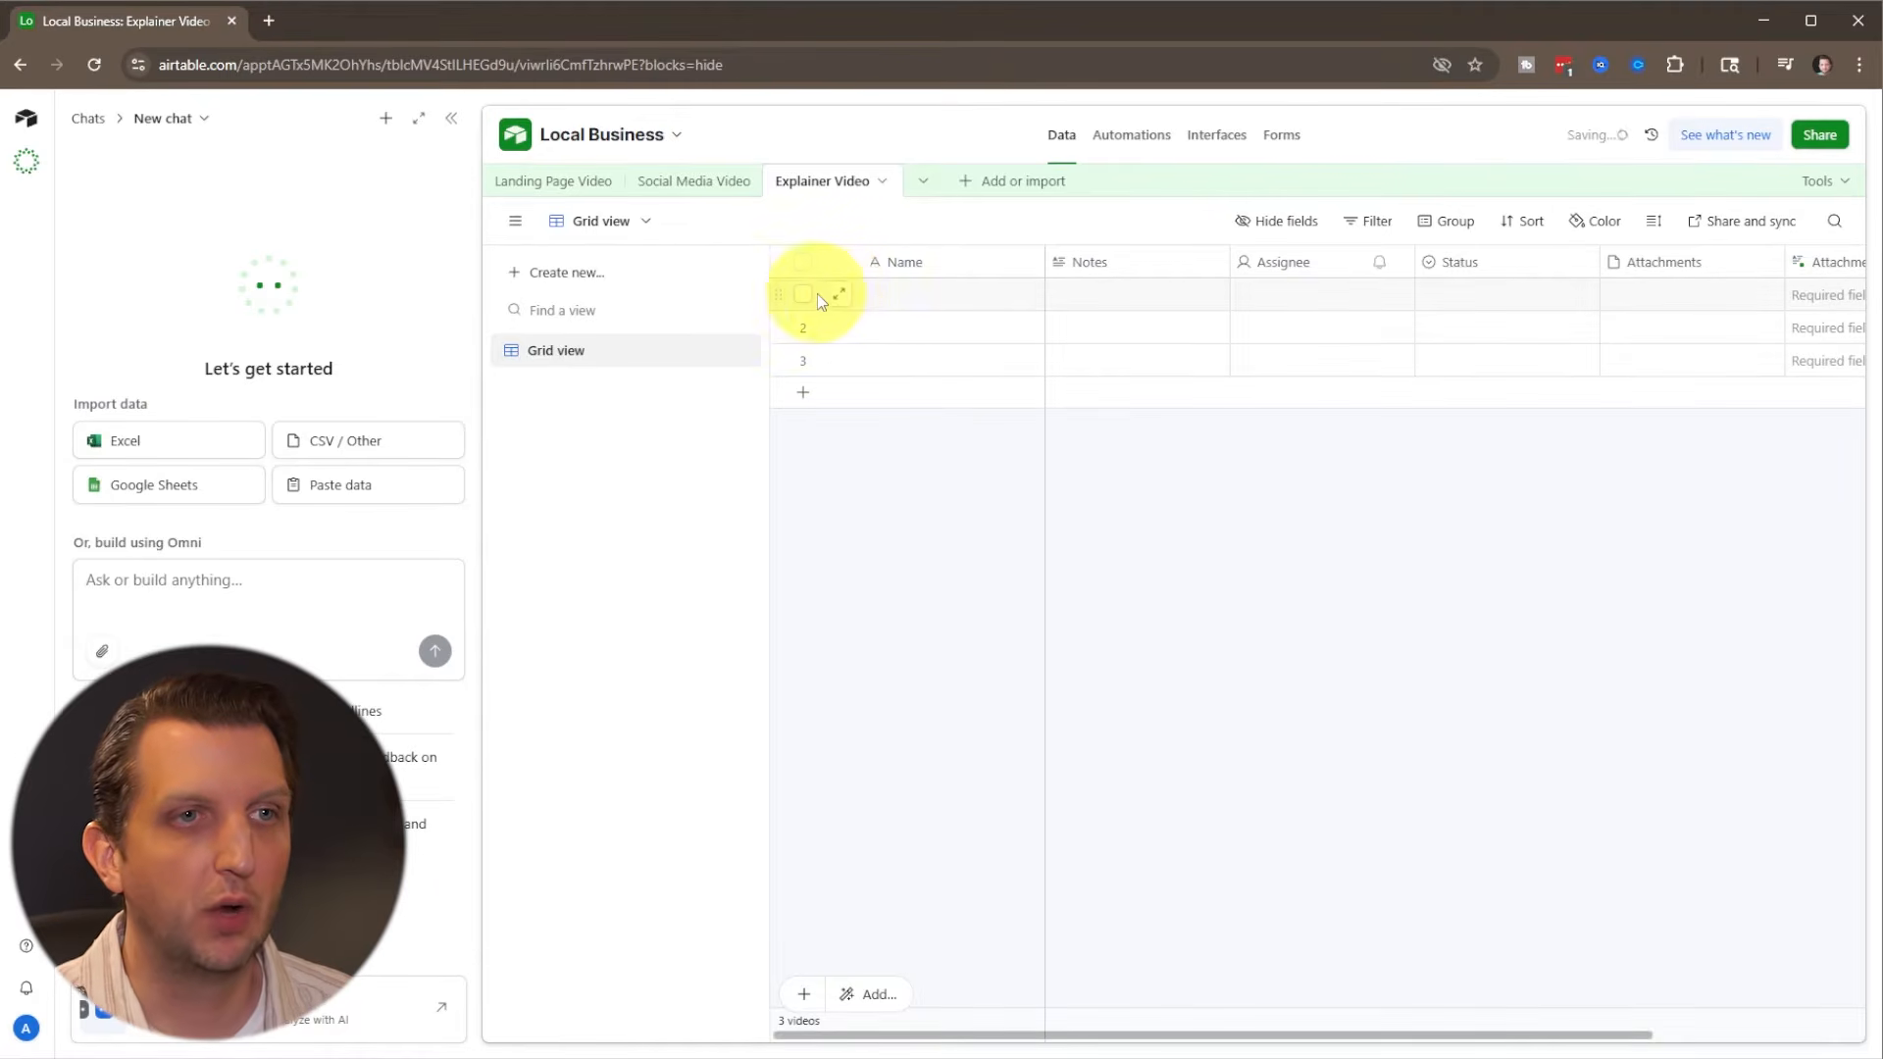
# Step: Name the three Explainer Video records ABC Co, XYZ CO and Bob's Co, and rename the Notes field as Contract
pyautogui.click(873, 300)
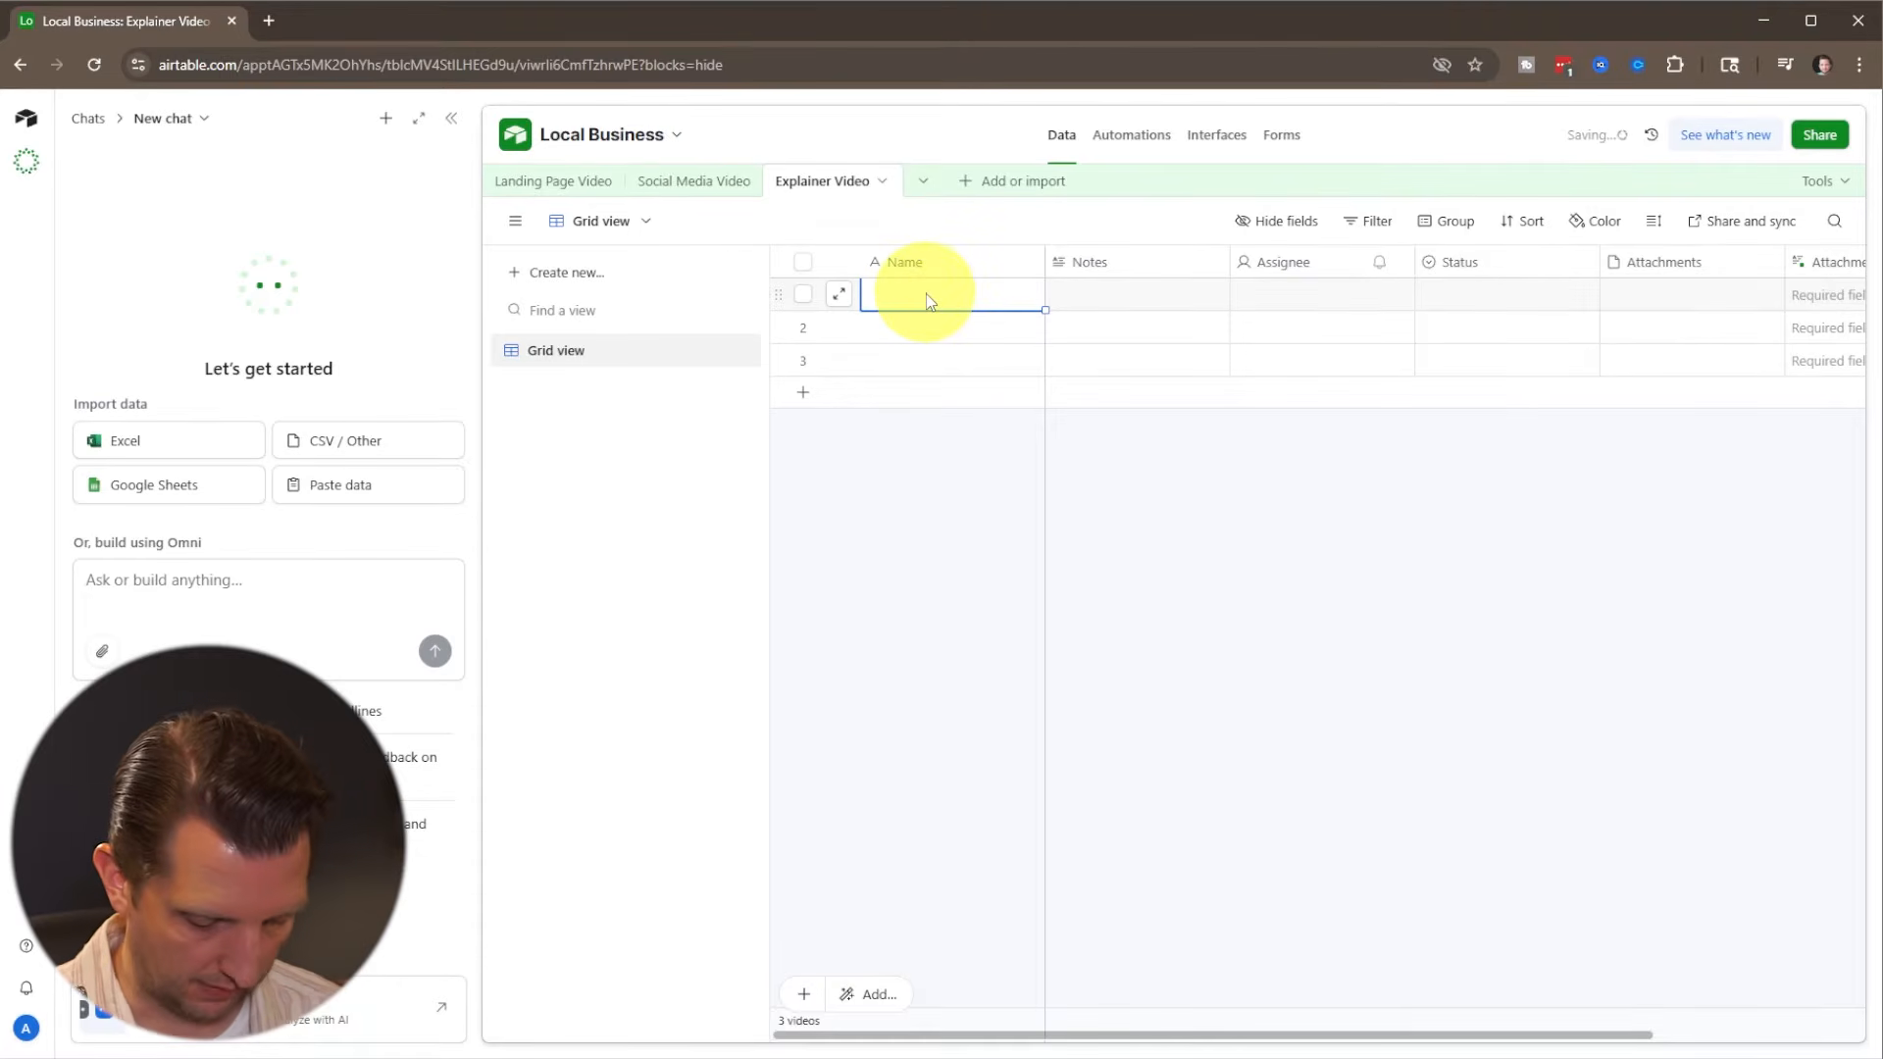
pyautogui.write('ABC Co')
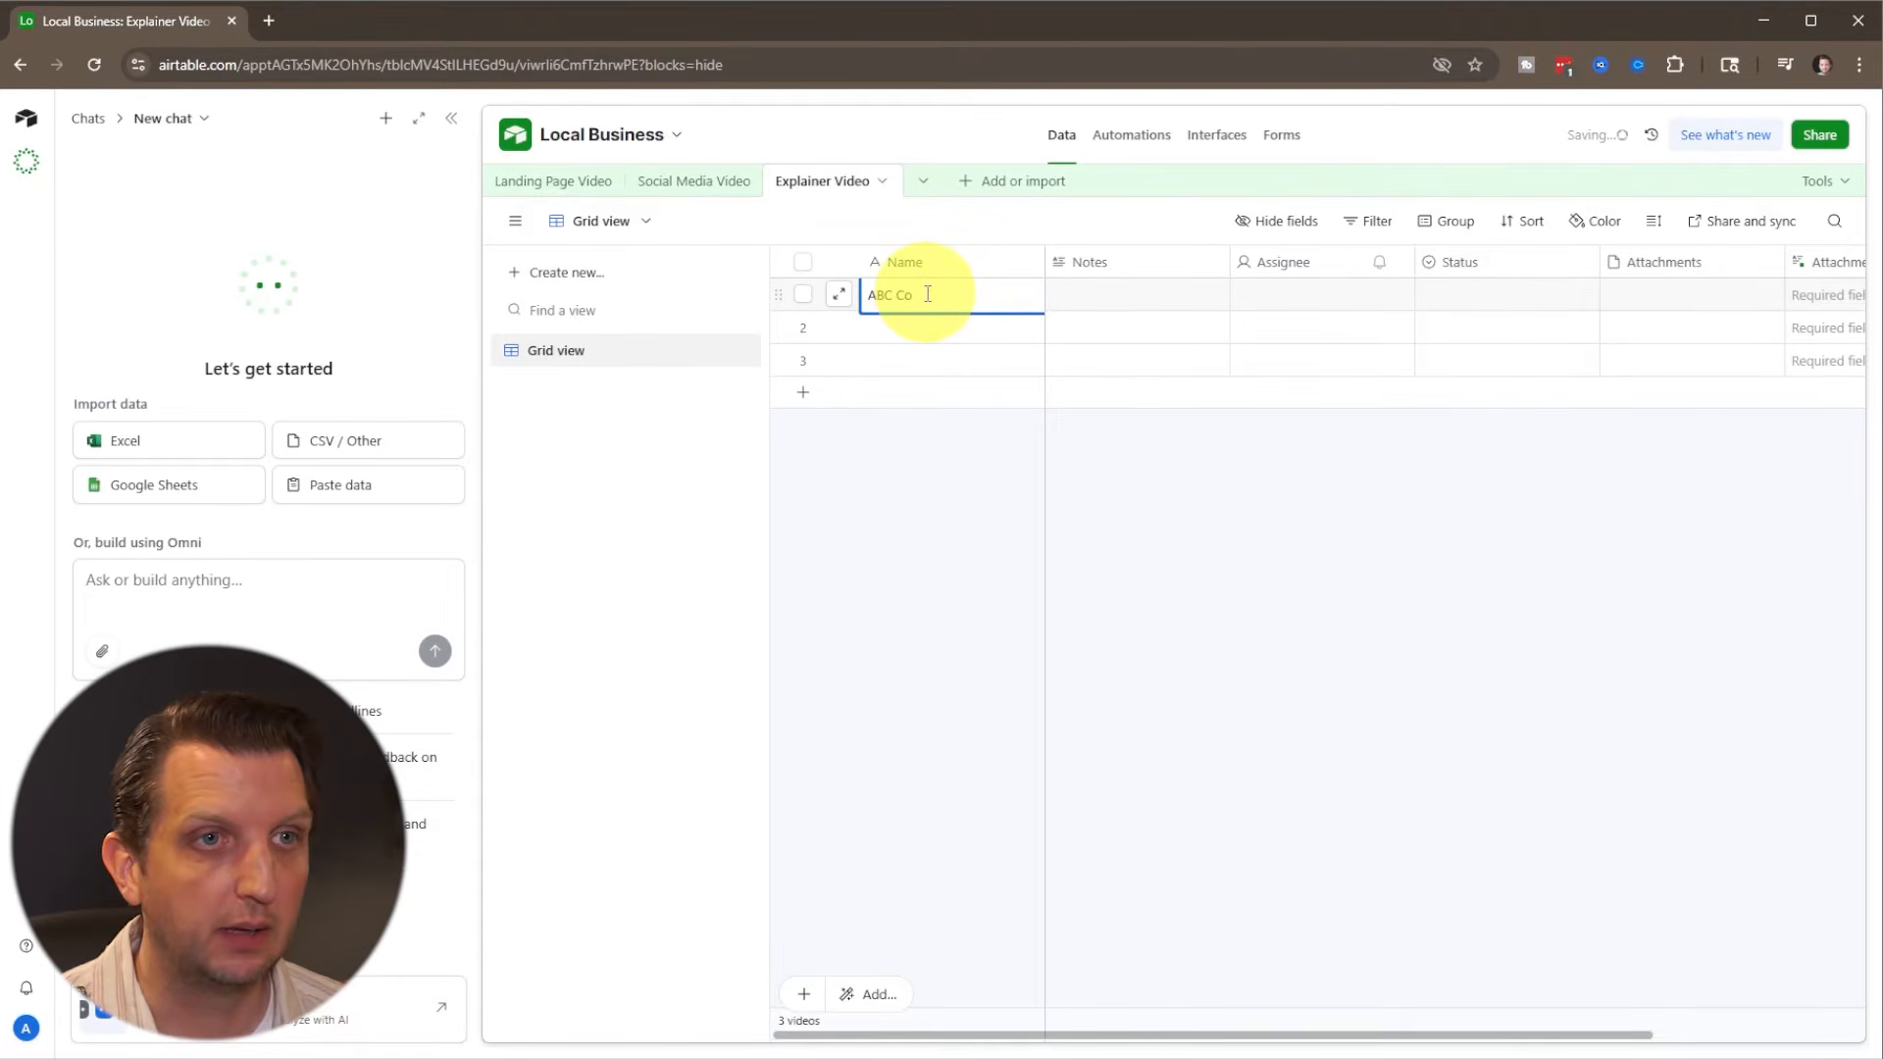
pyautogui.press('Return')
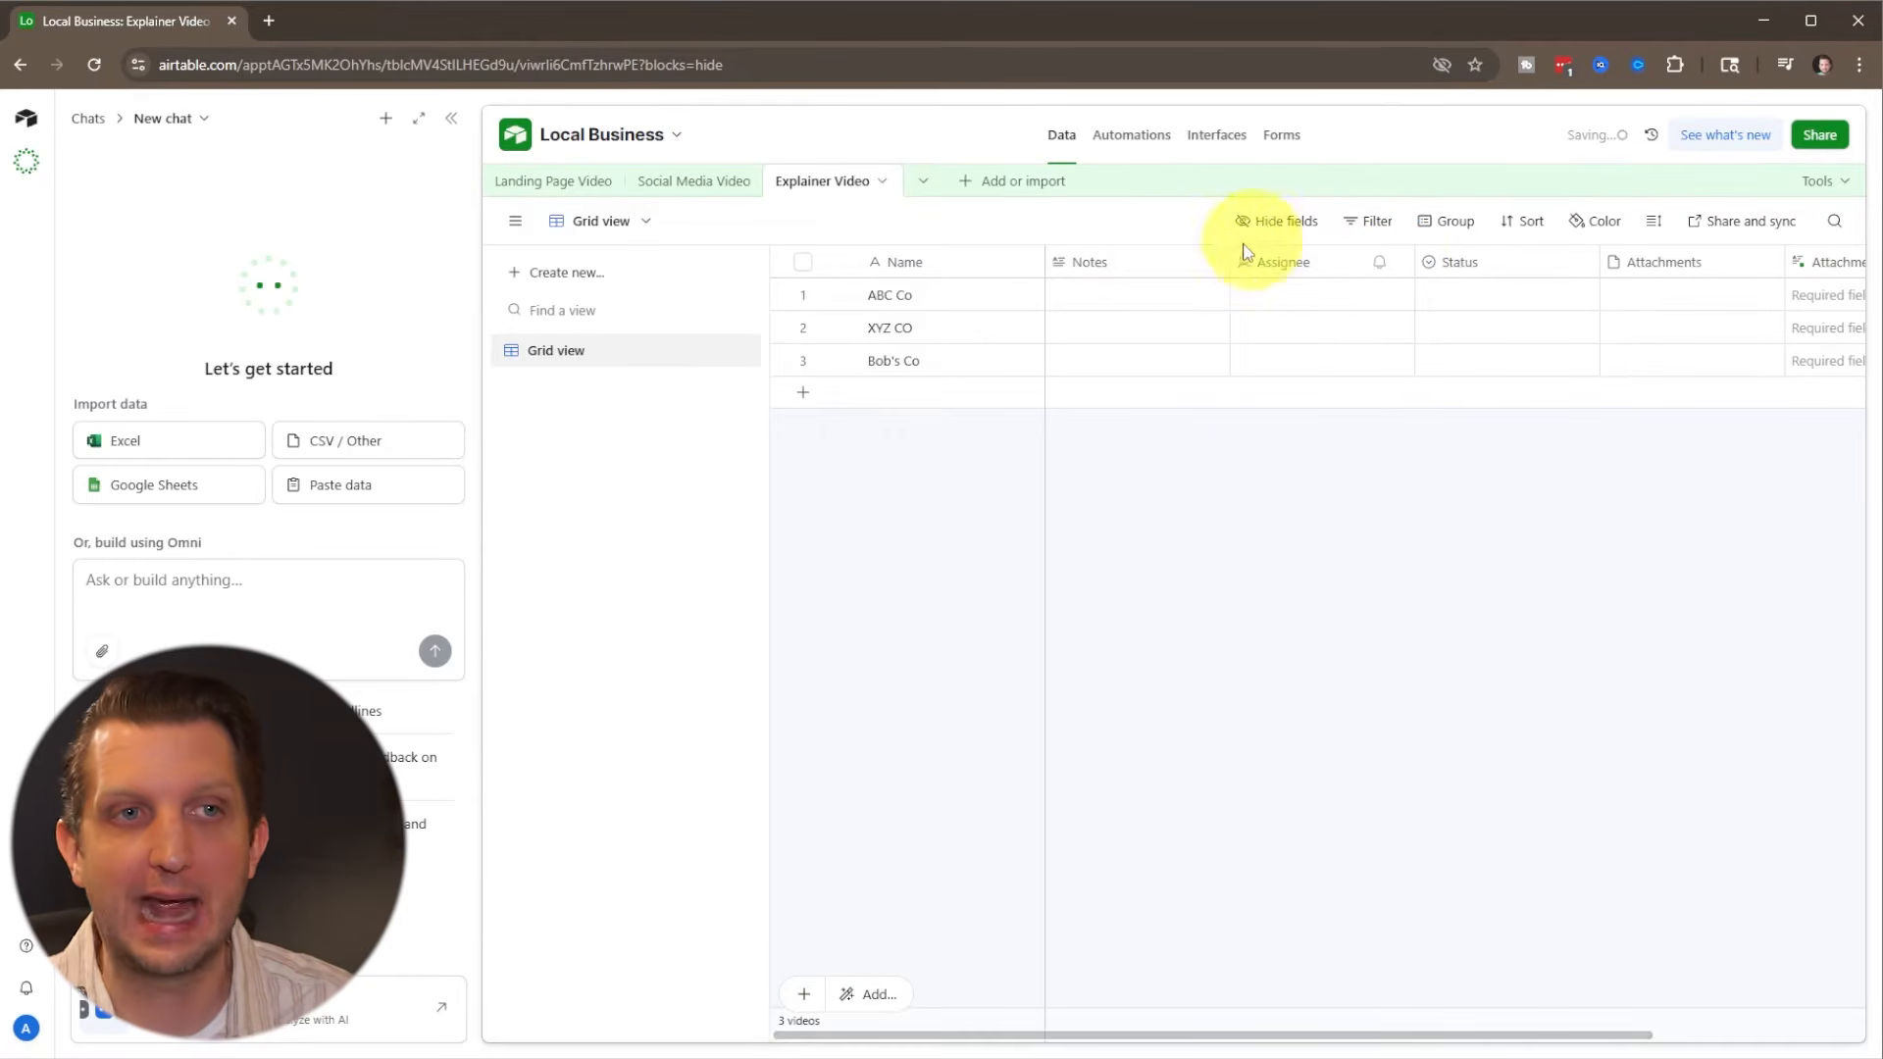
pyautogui.click(1100, 260)
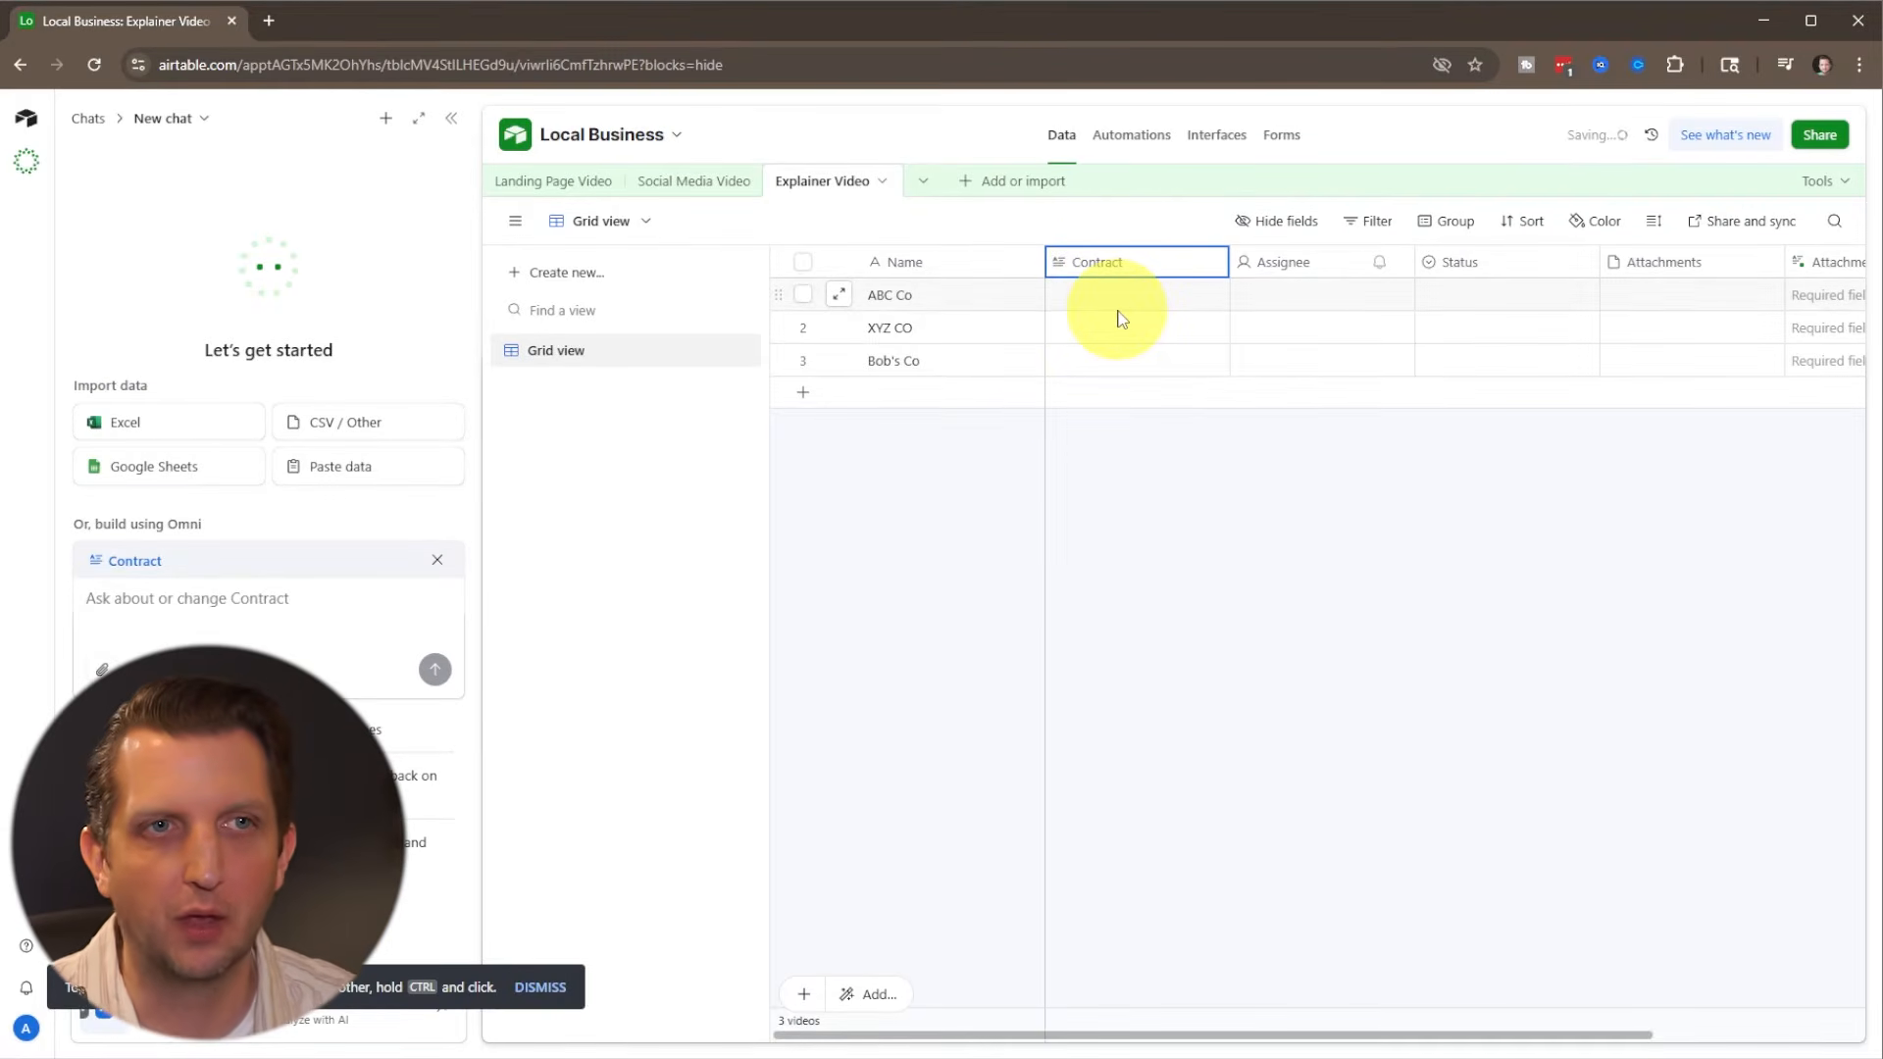
# Step: Assign the ABC Co record to the account owner in the Assignee field
pyautogui.click(1282, 266)
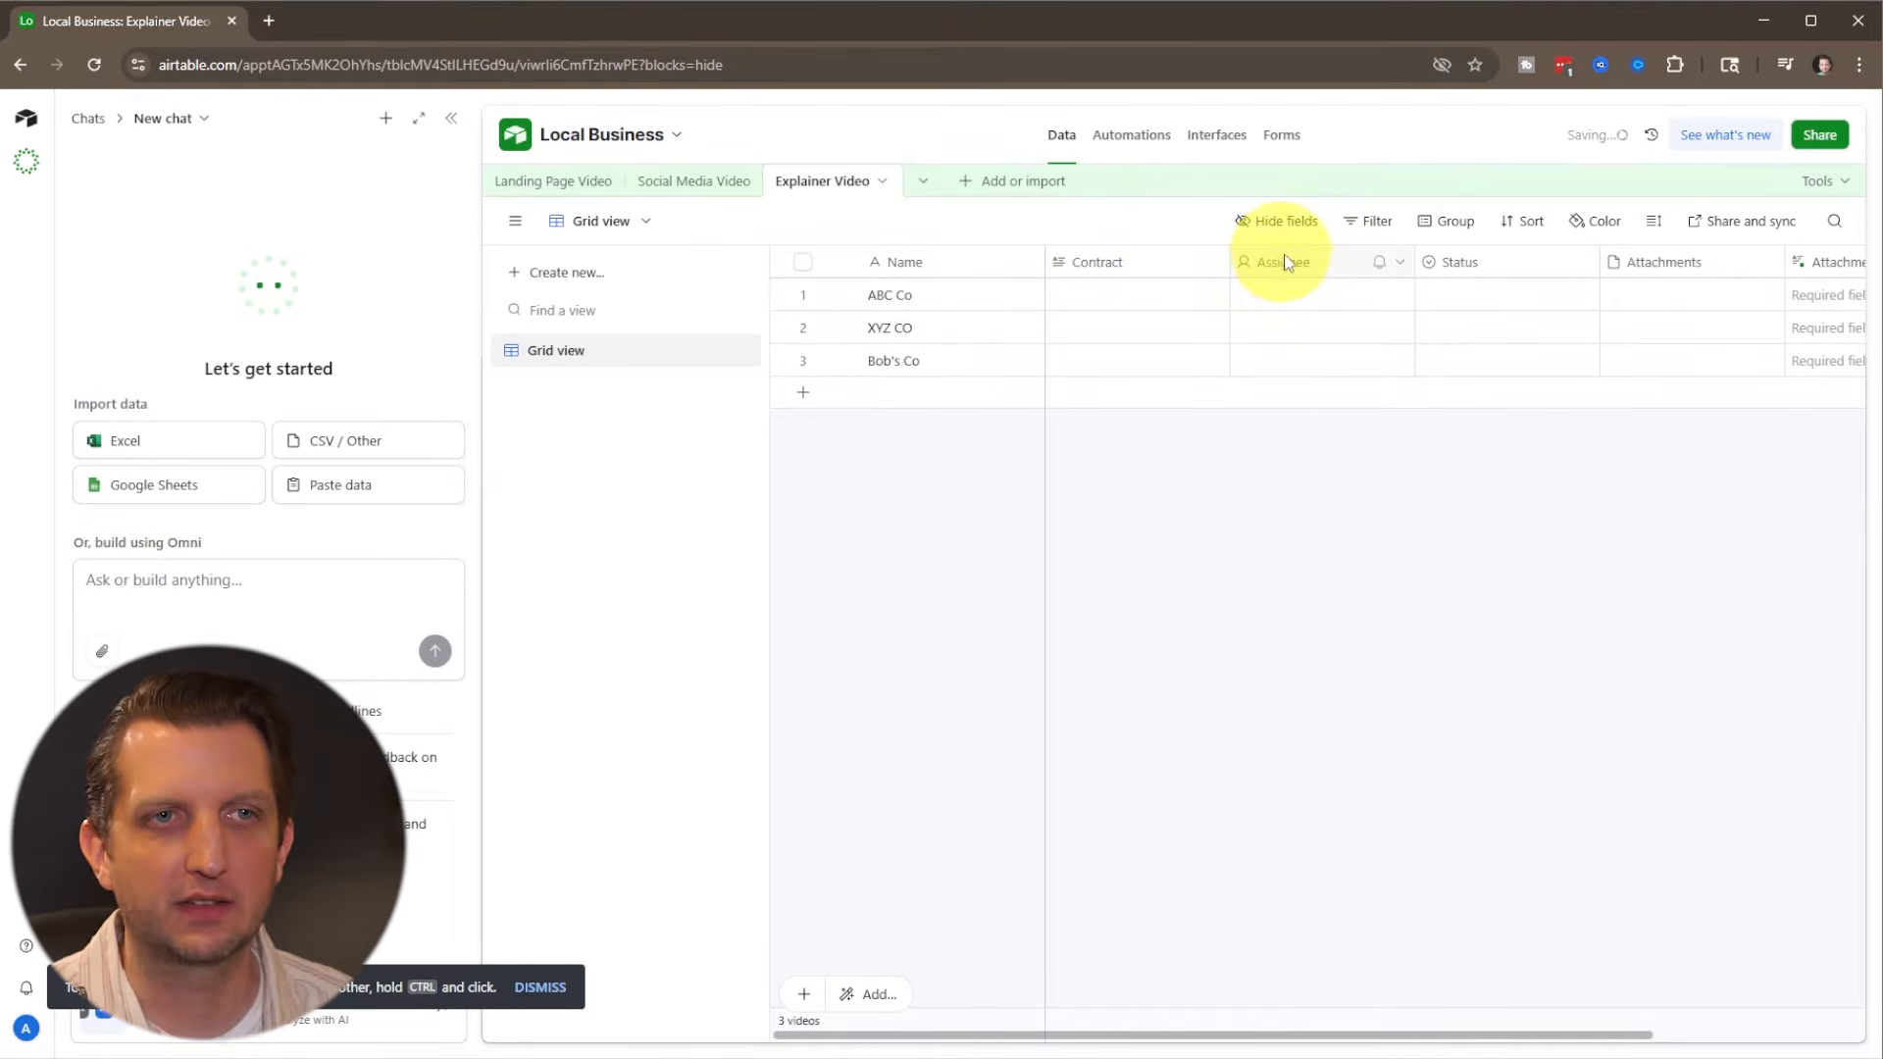
pyautogui.click(1314, 267)
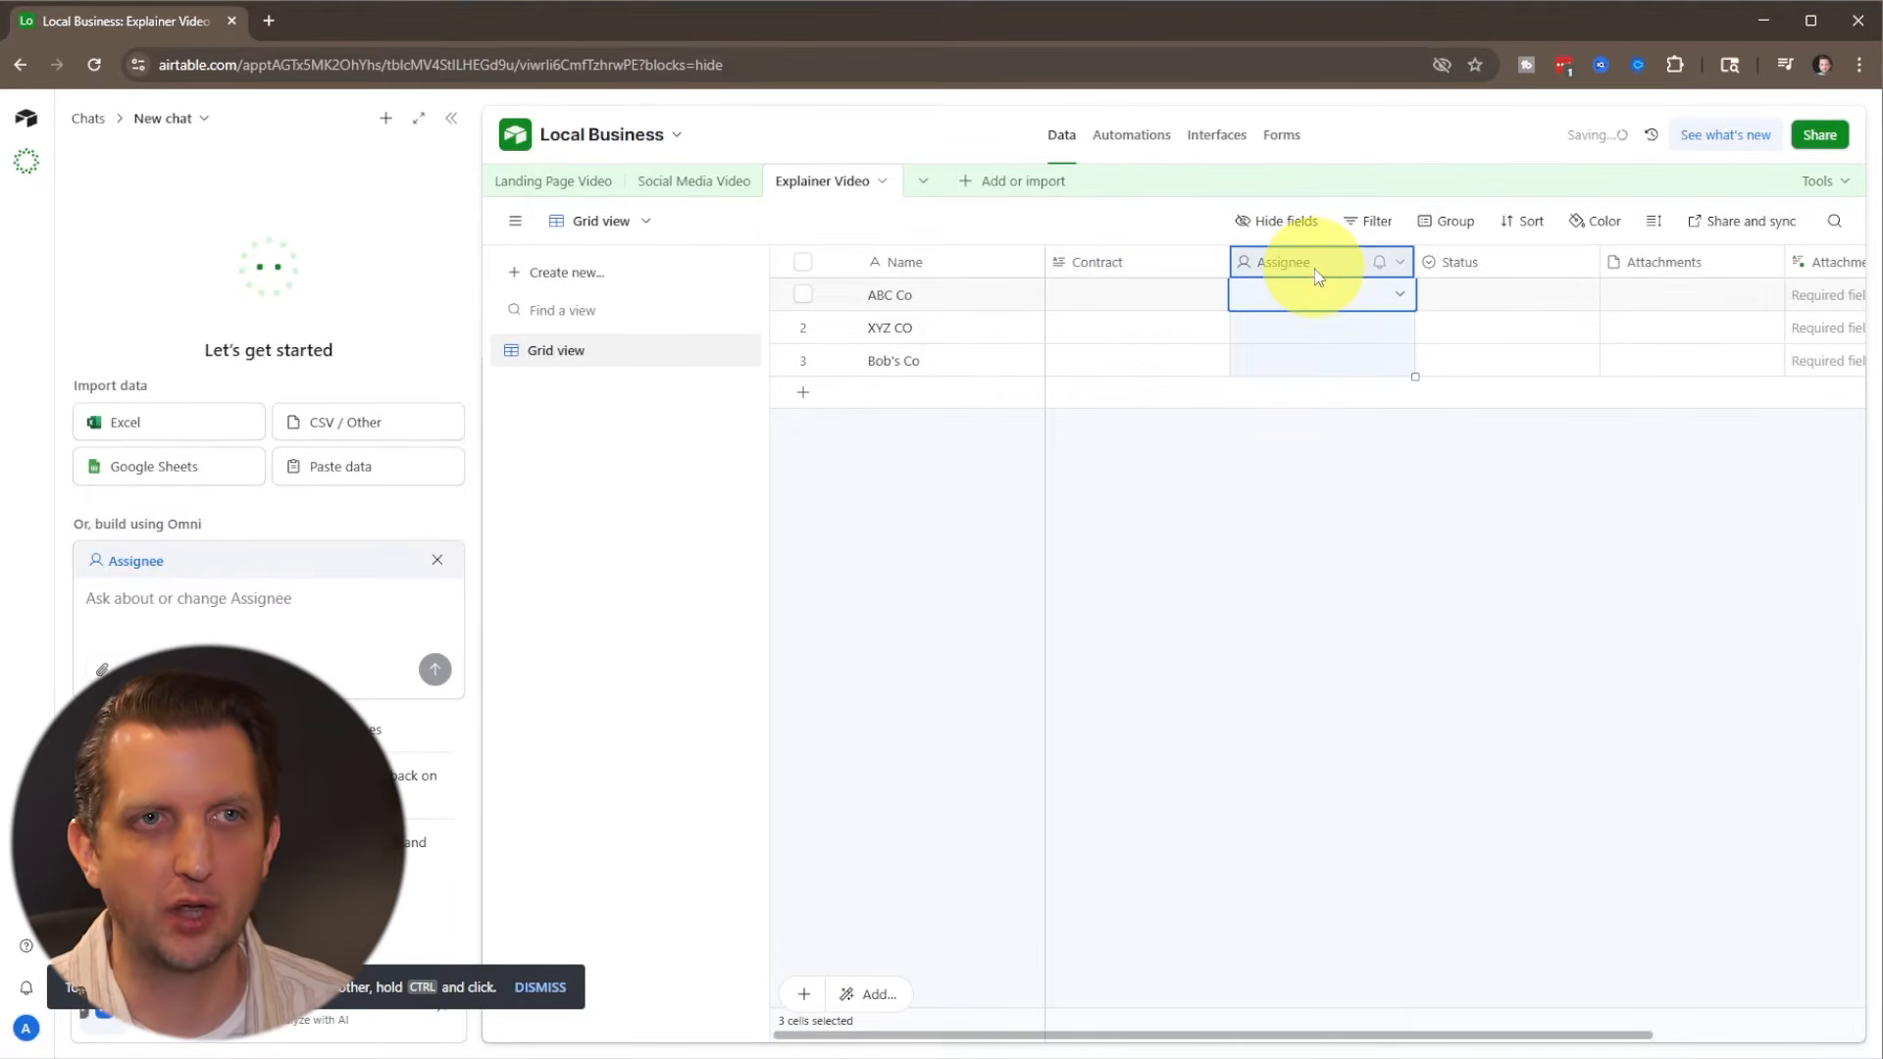
pyautogui.click(1294, 298)
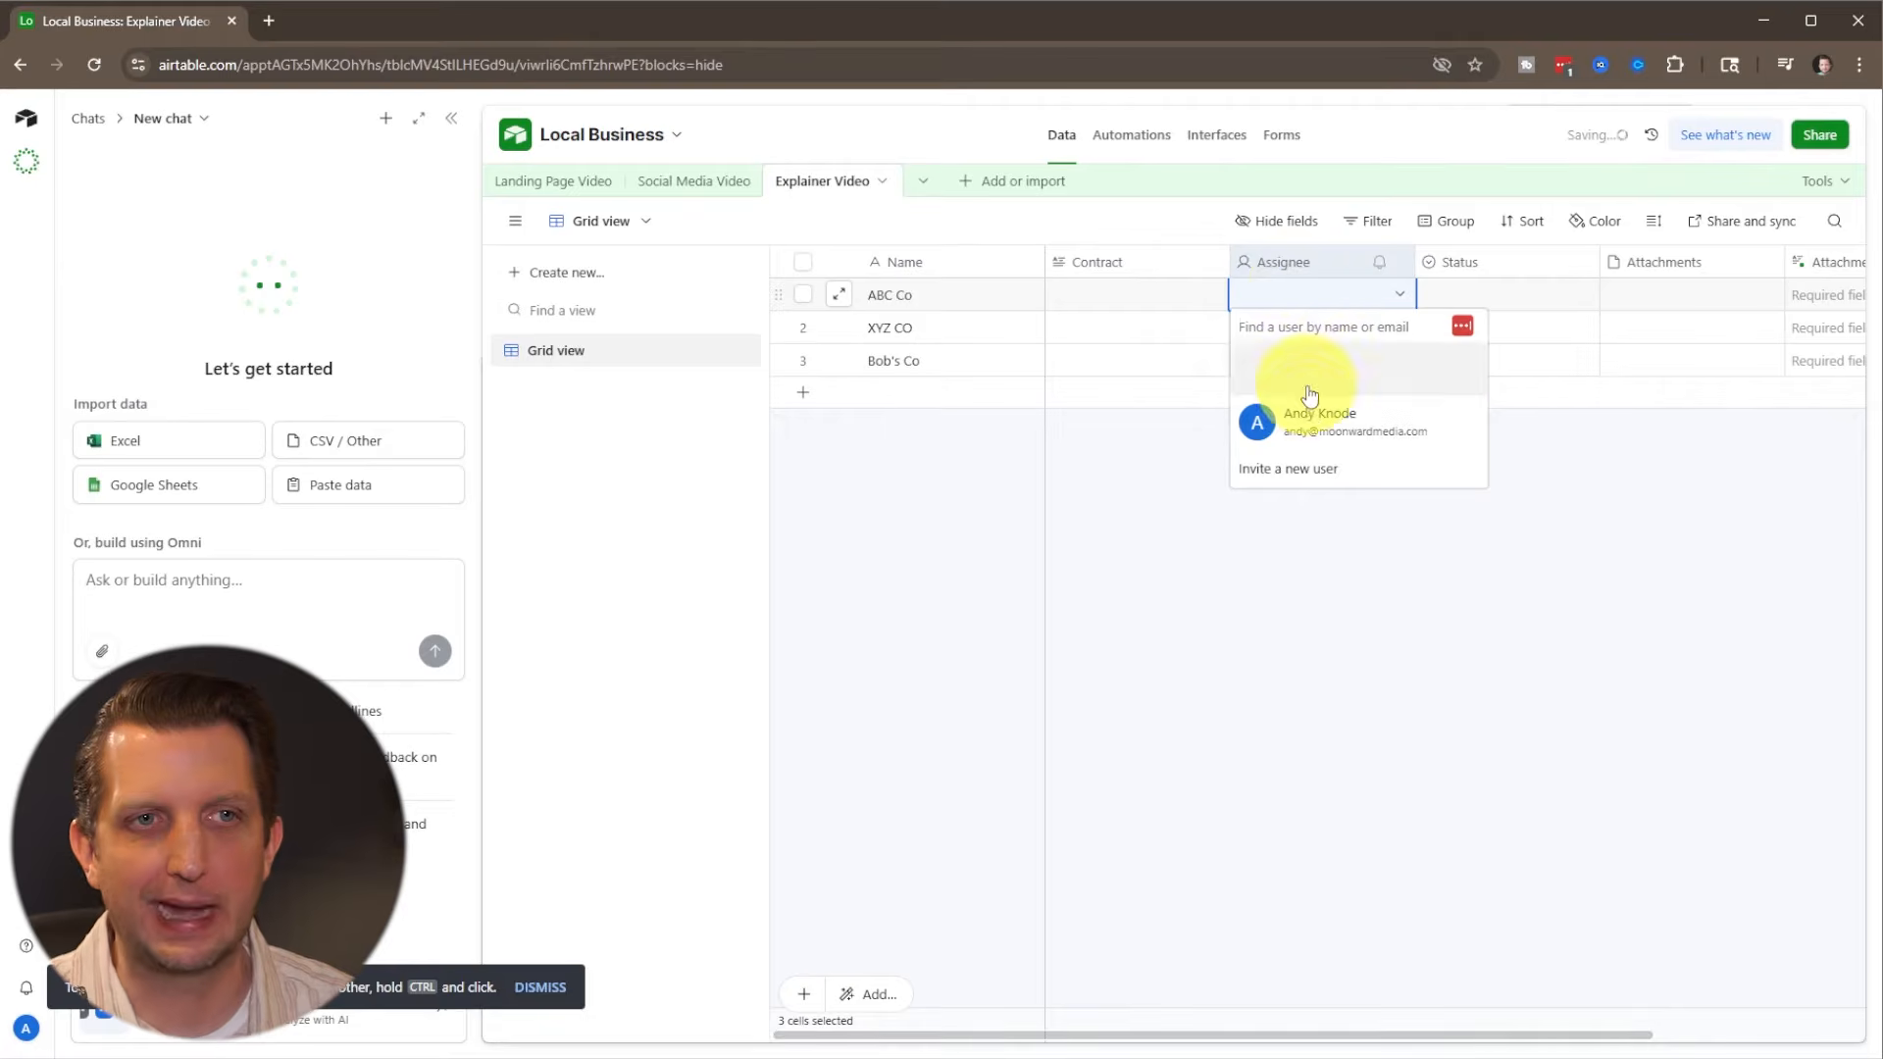
pyautogui.click(1312, 424)
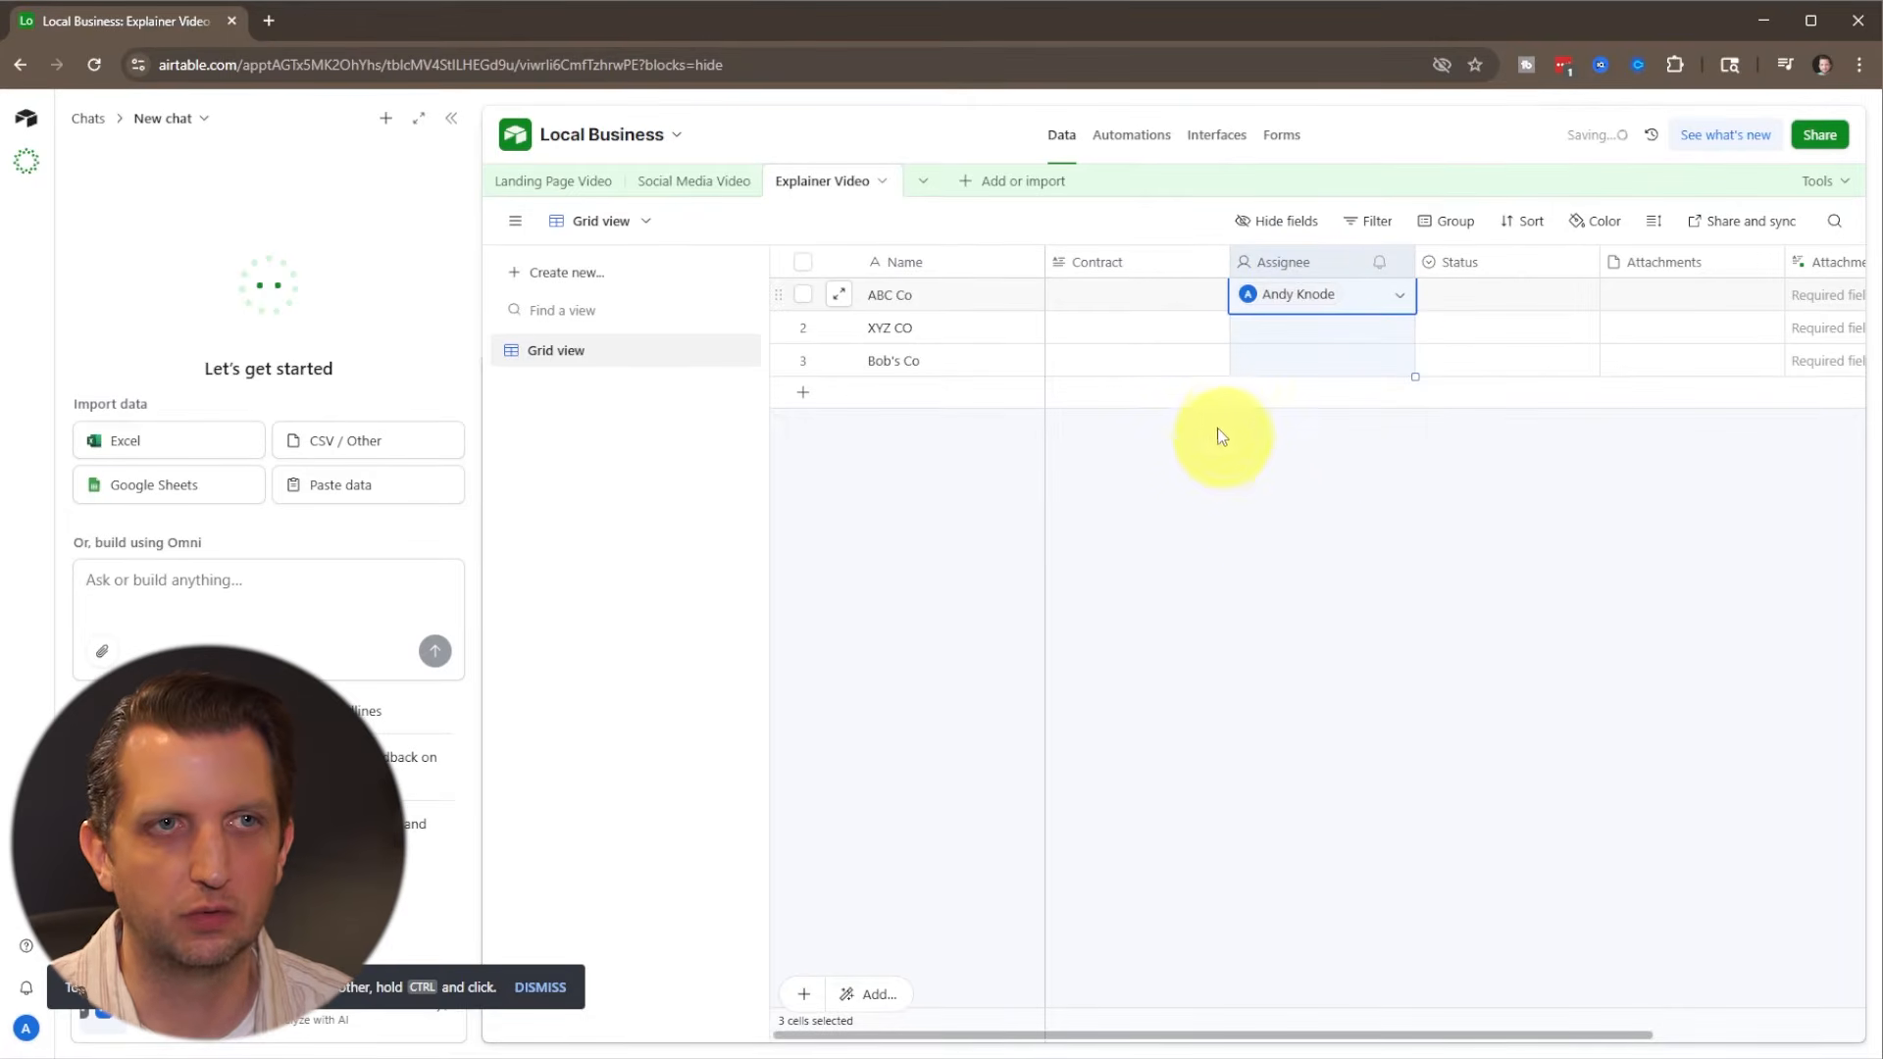
# Step: Set the ABC Co record's Status to In progress in the Explainer Video table
pyautogui.click(1483, 265)
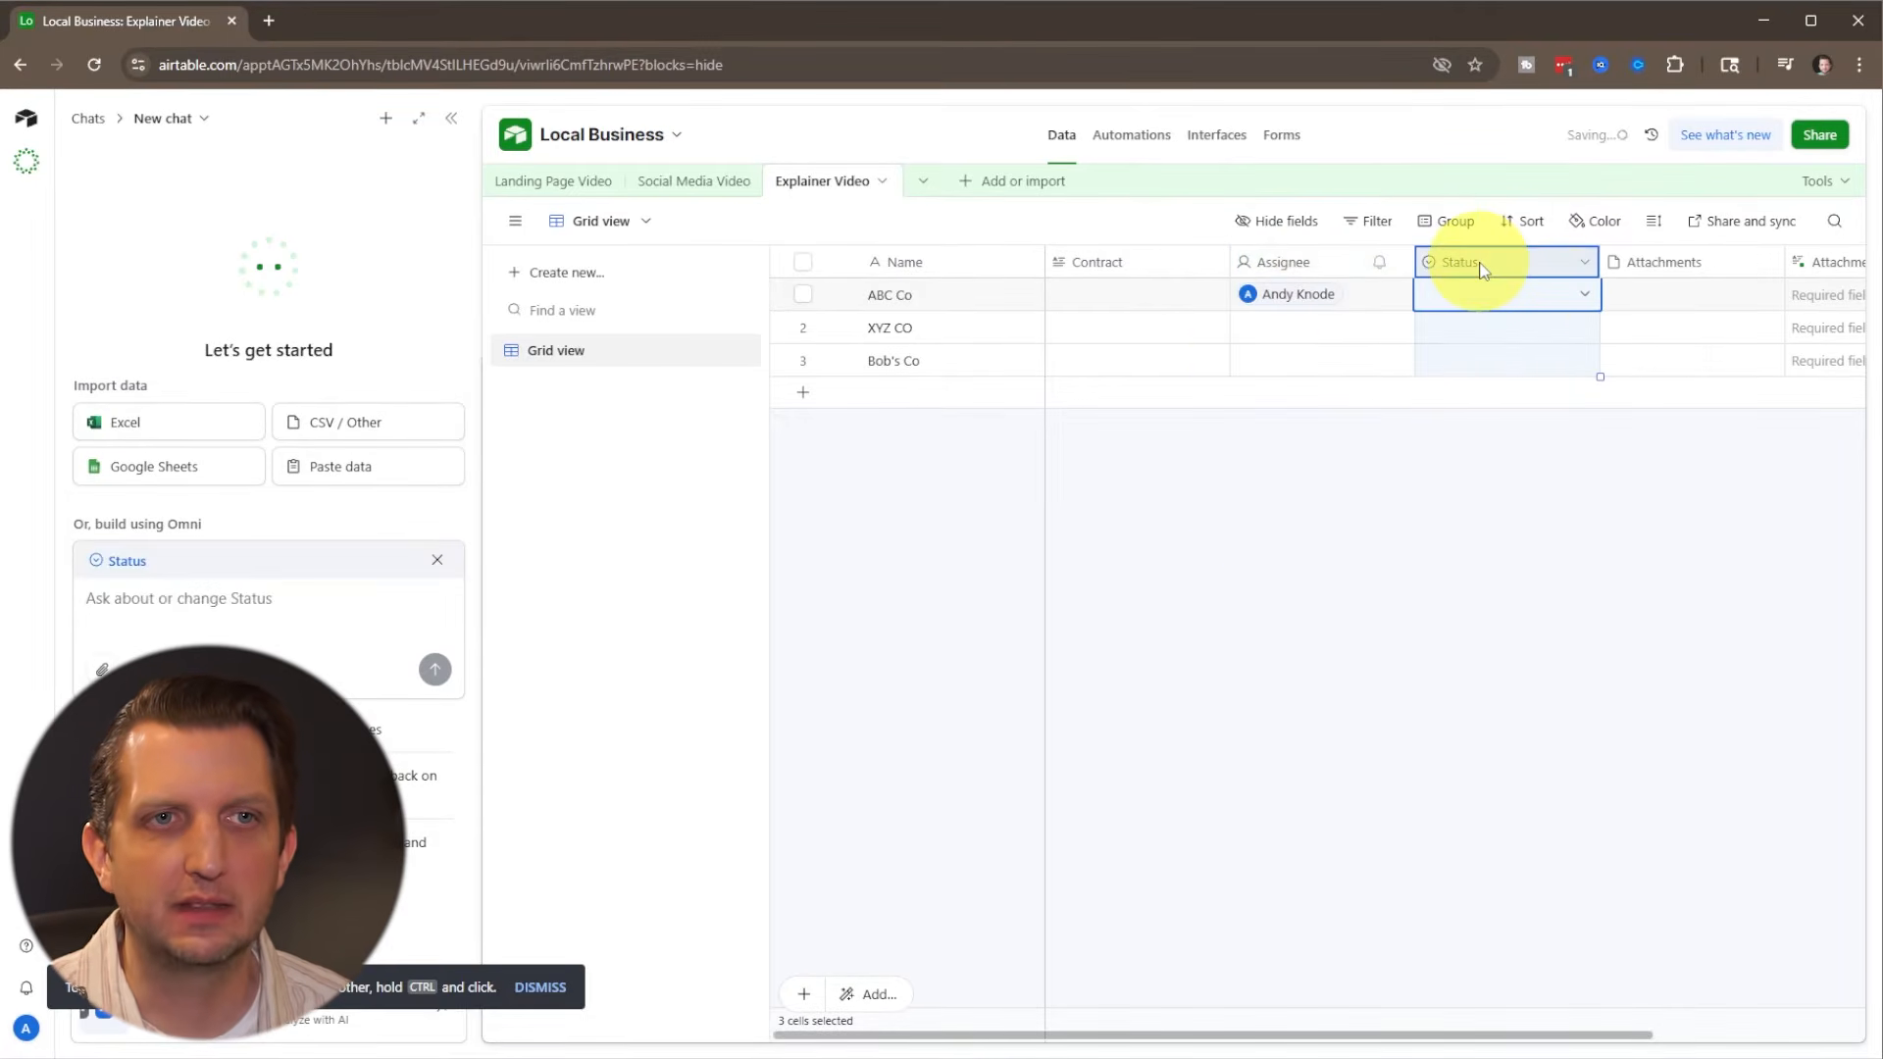
pyautogui.click(1548, 300)
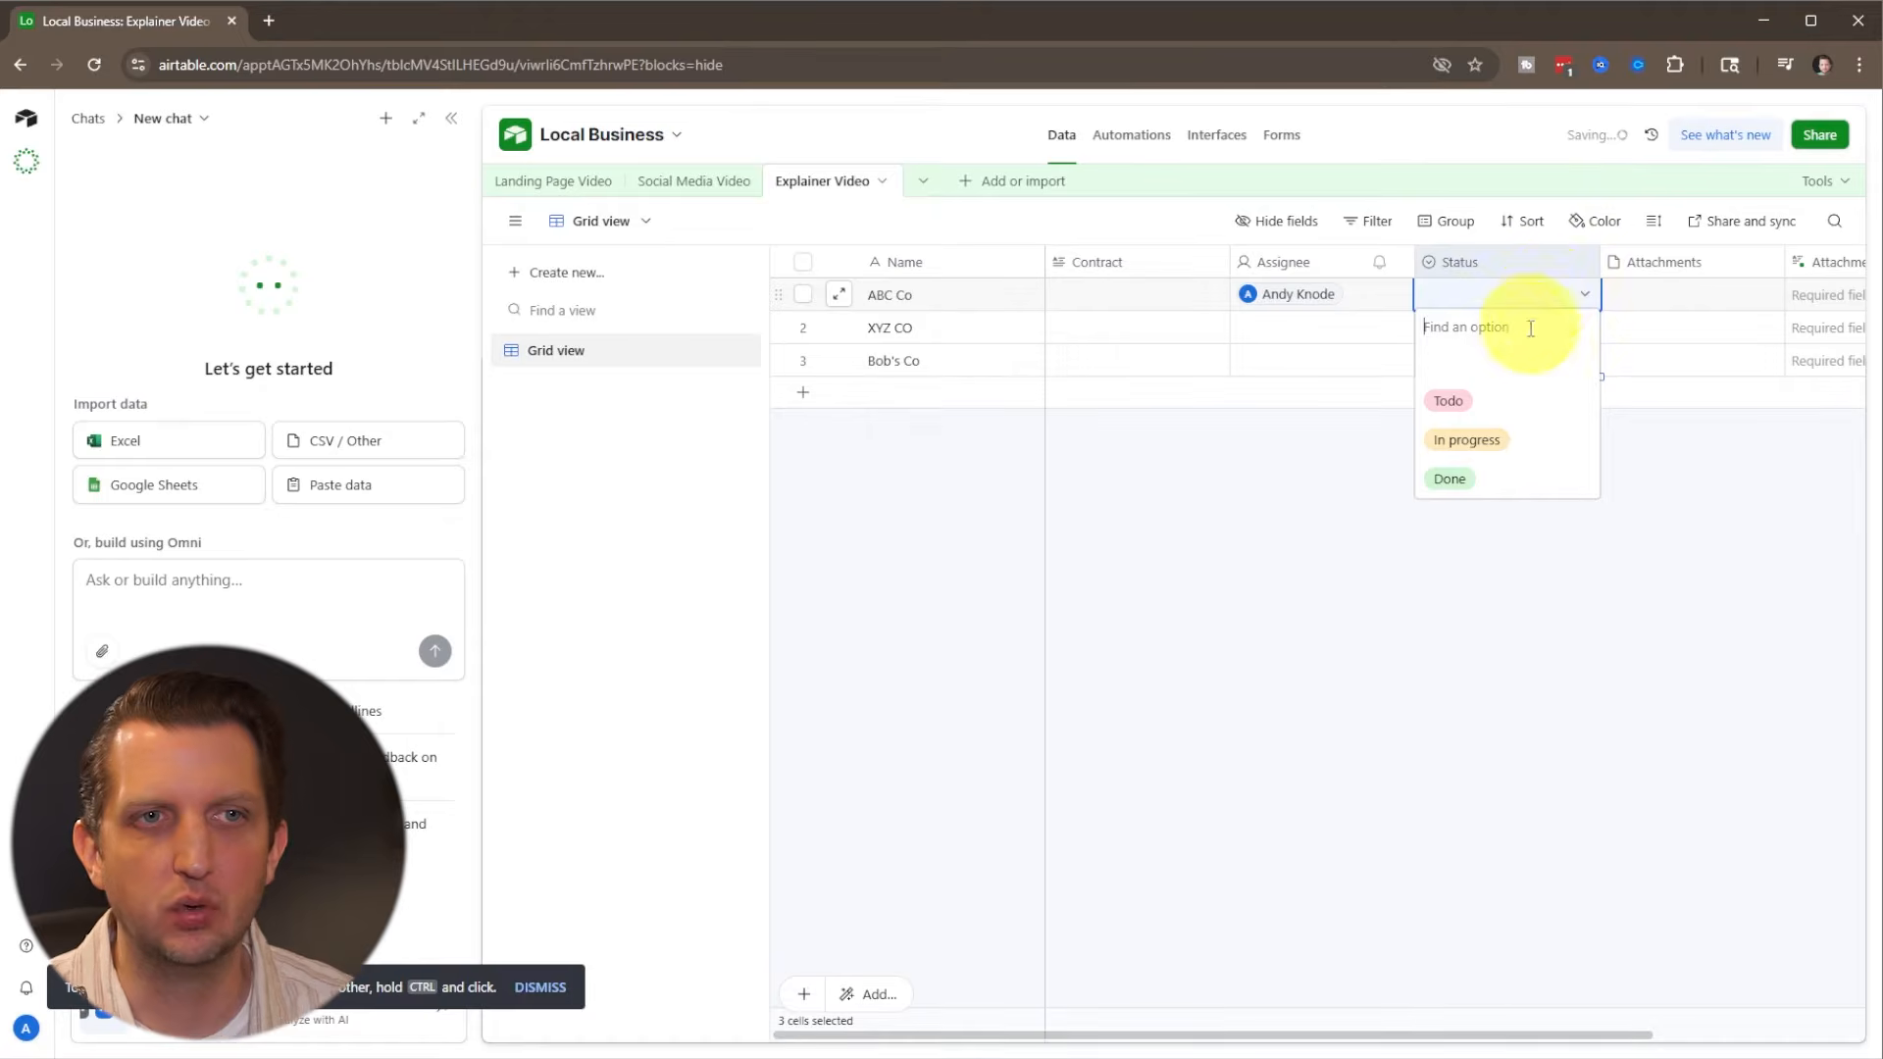
pyautogui.click(1480, 439)
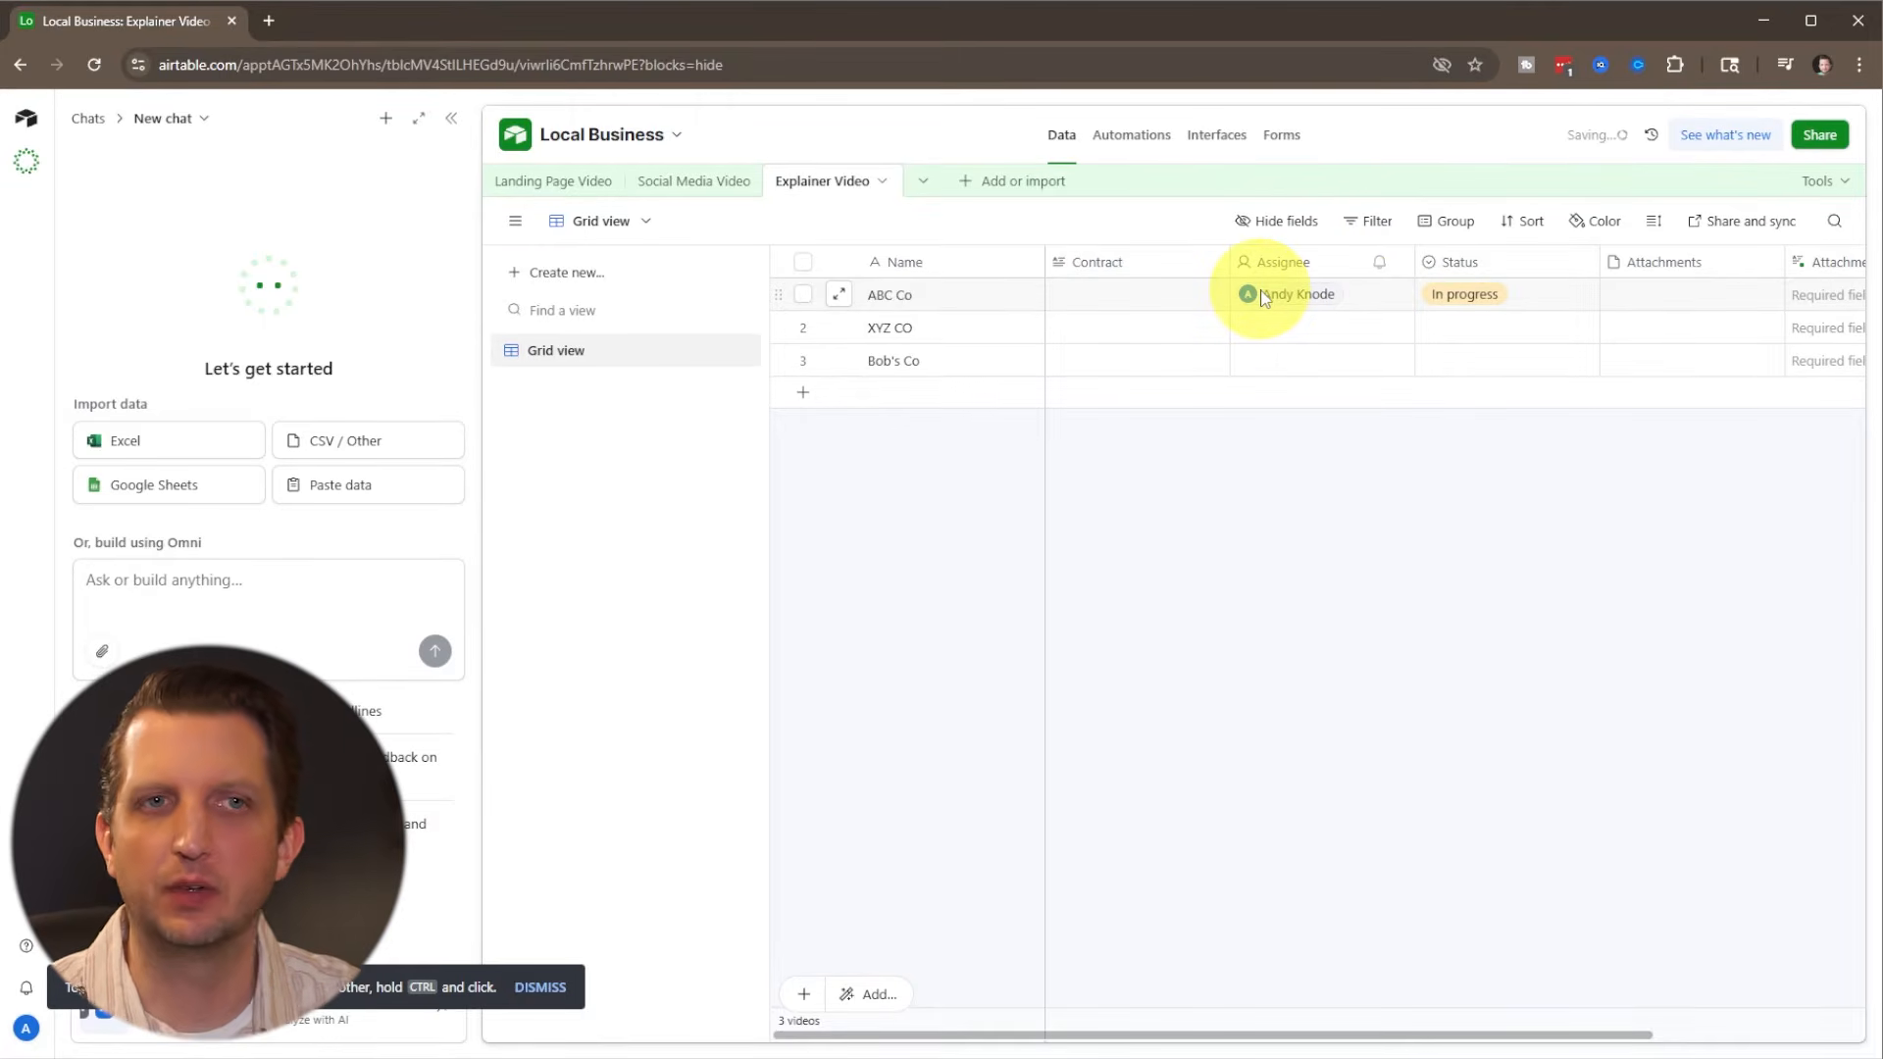
# Step: Add a Checkbox field named Complete to the Explainer Video table
pyautogui.hscroll(3, 1264, 297)
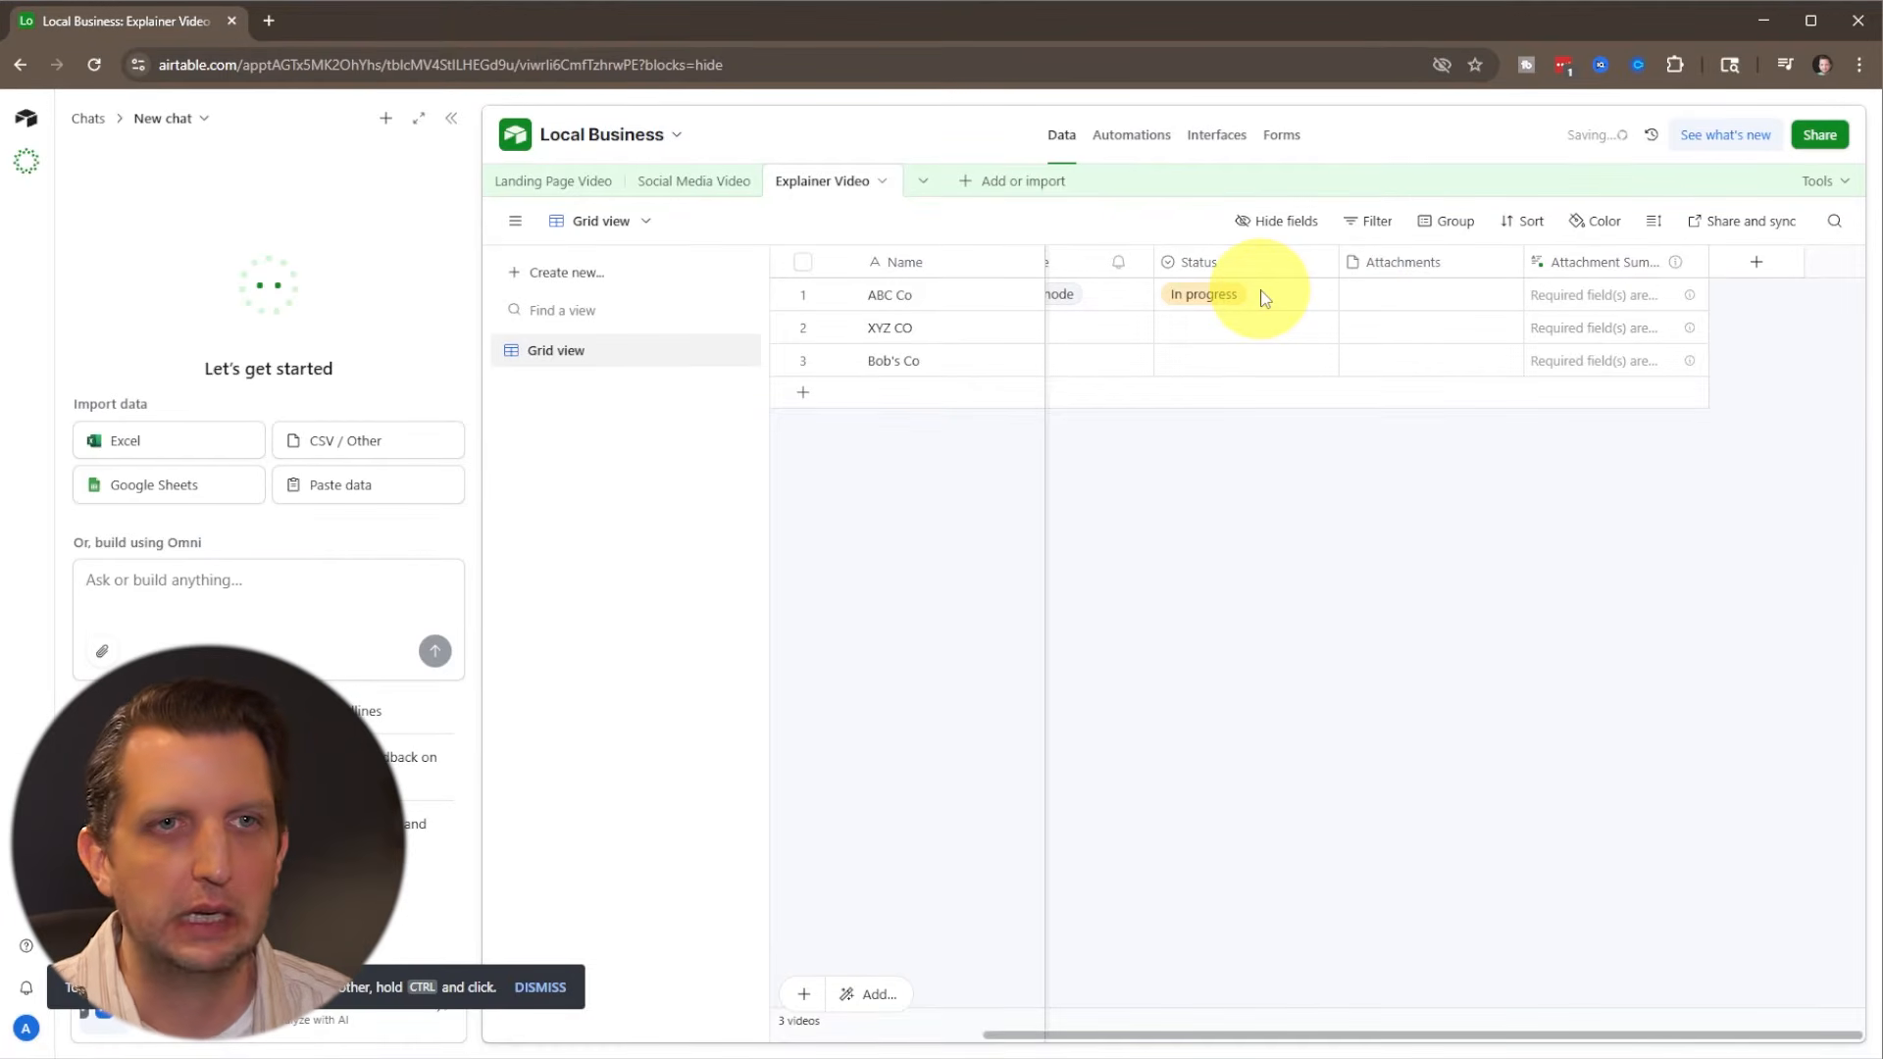
pyautogui.click(1755, 270)
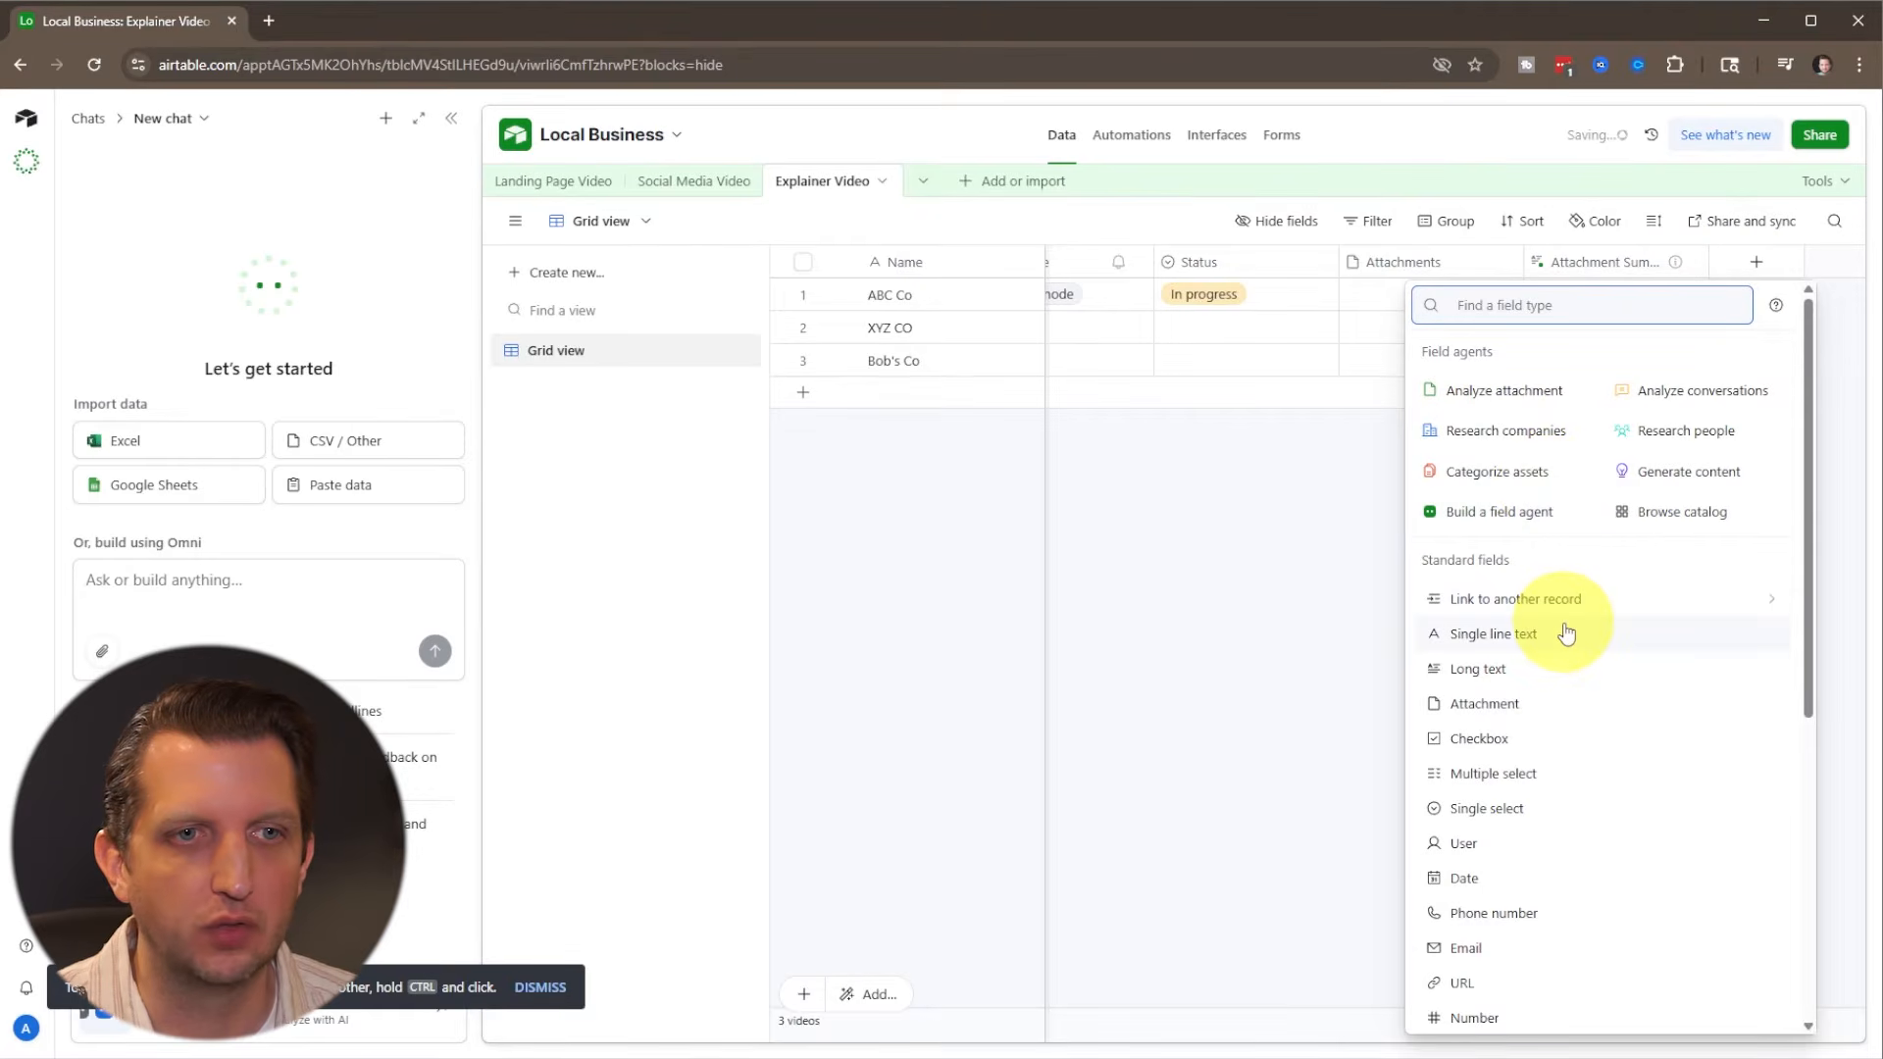
pyautogui.click(1522, 741)
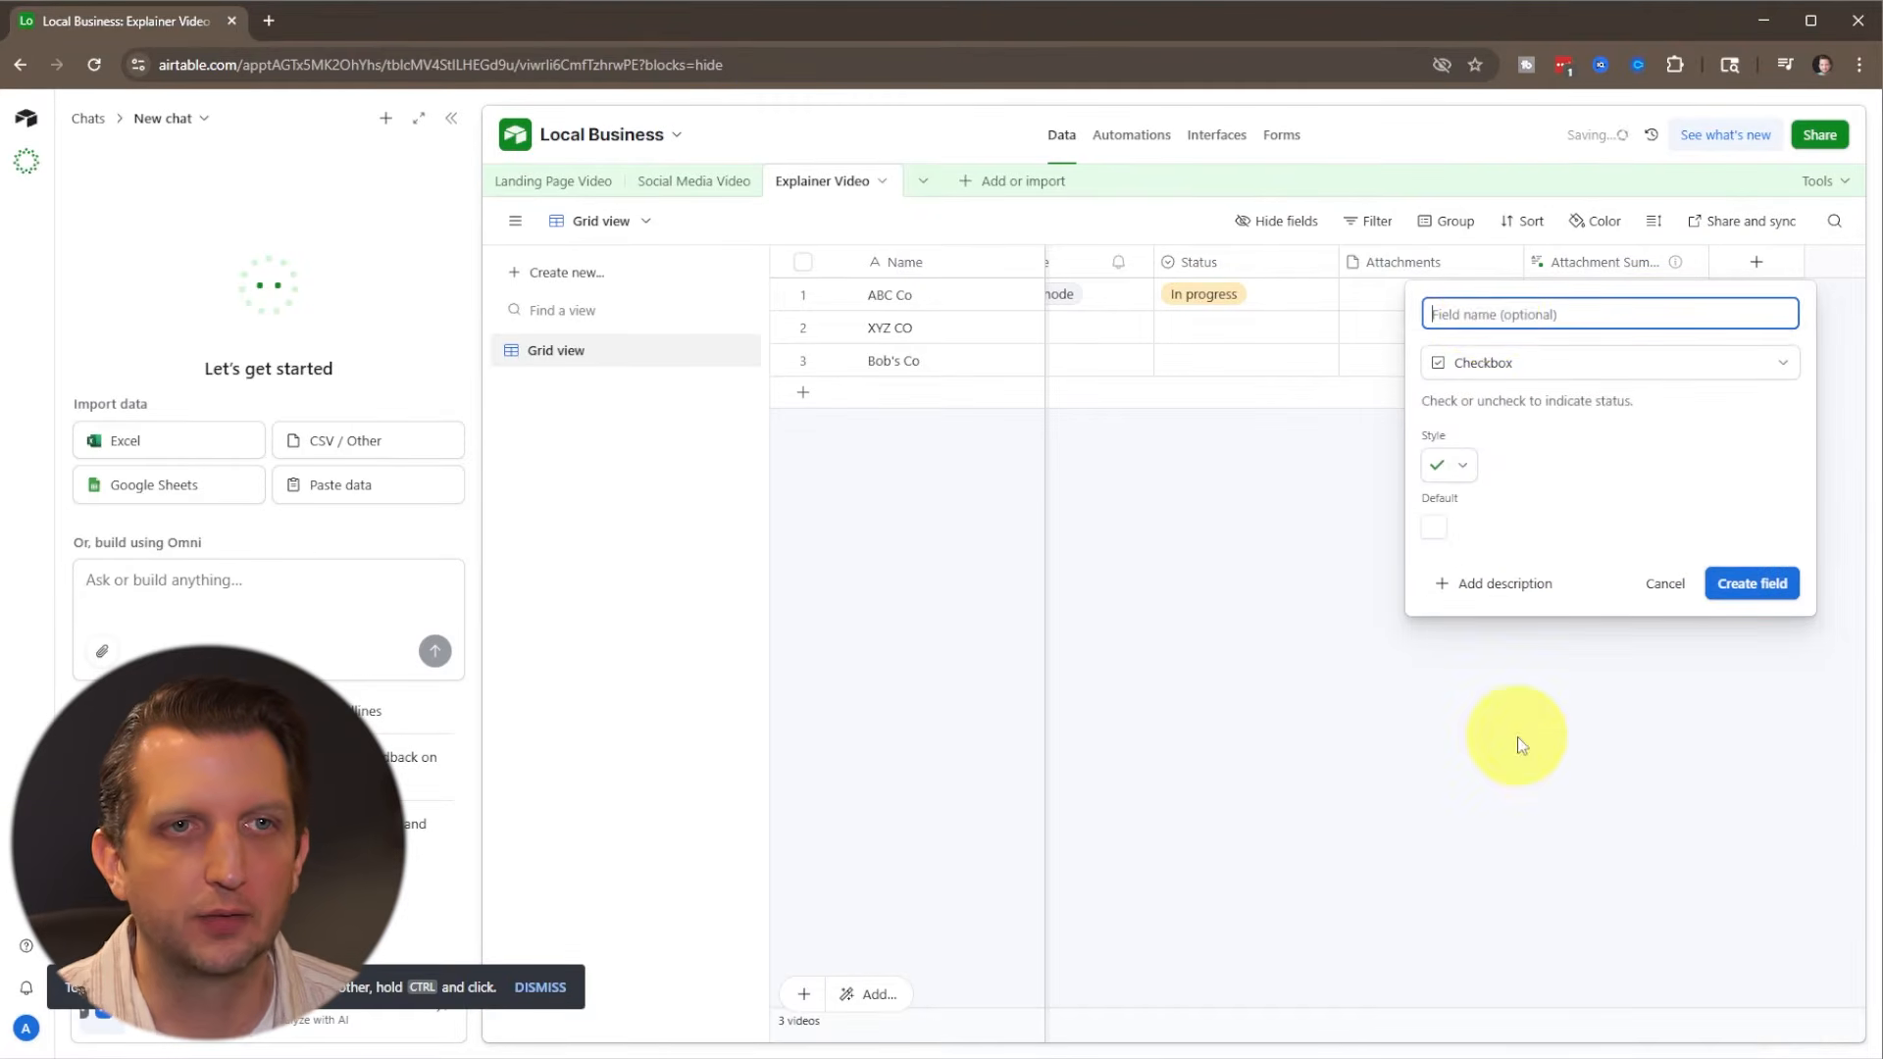
pyautogui.write('Complete')
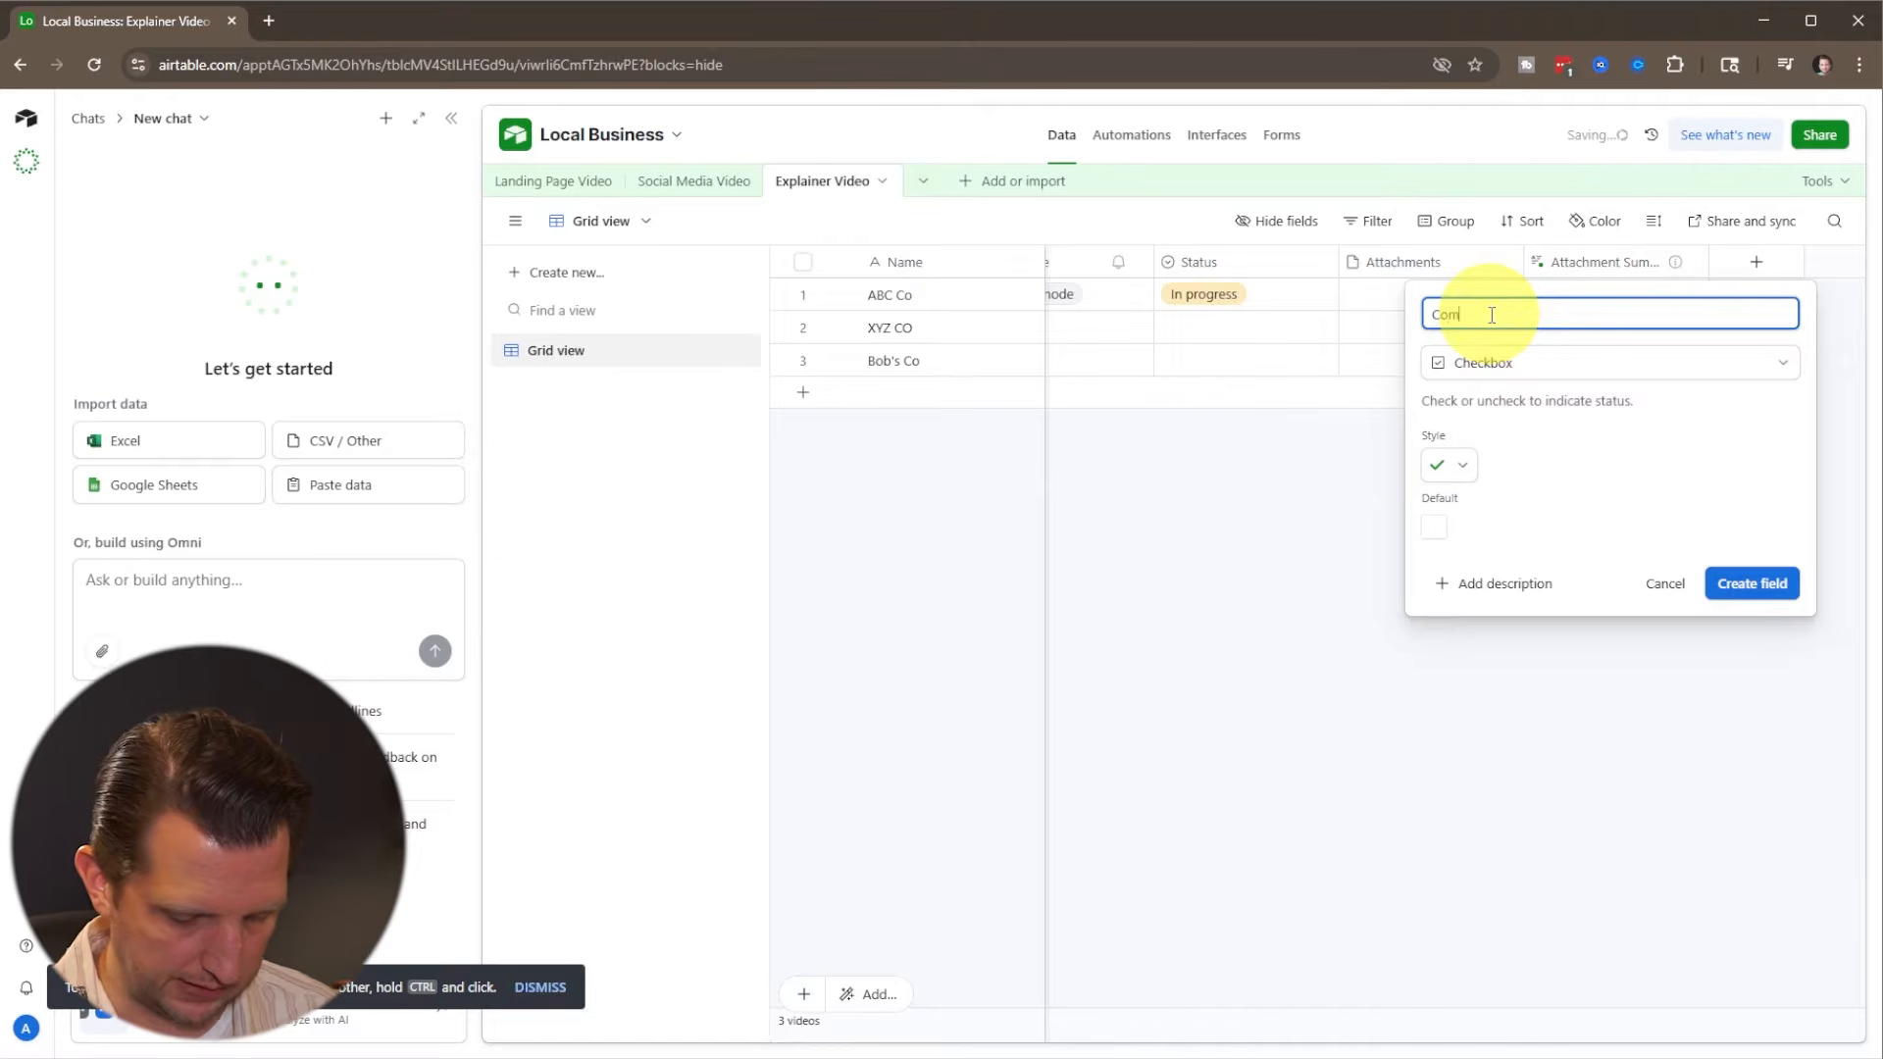
pyautogui.click(1736, 585)
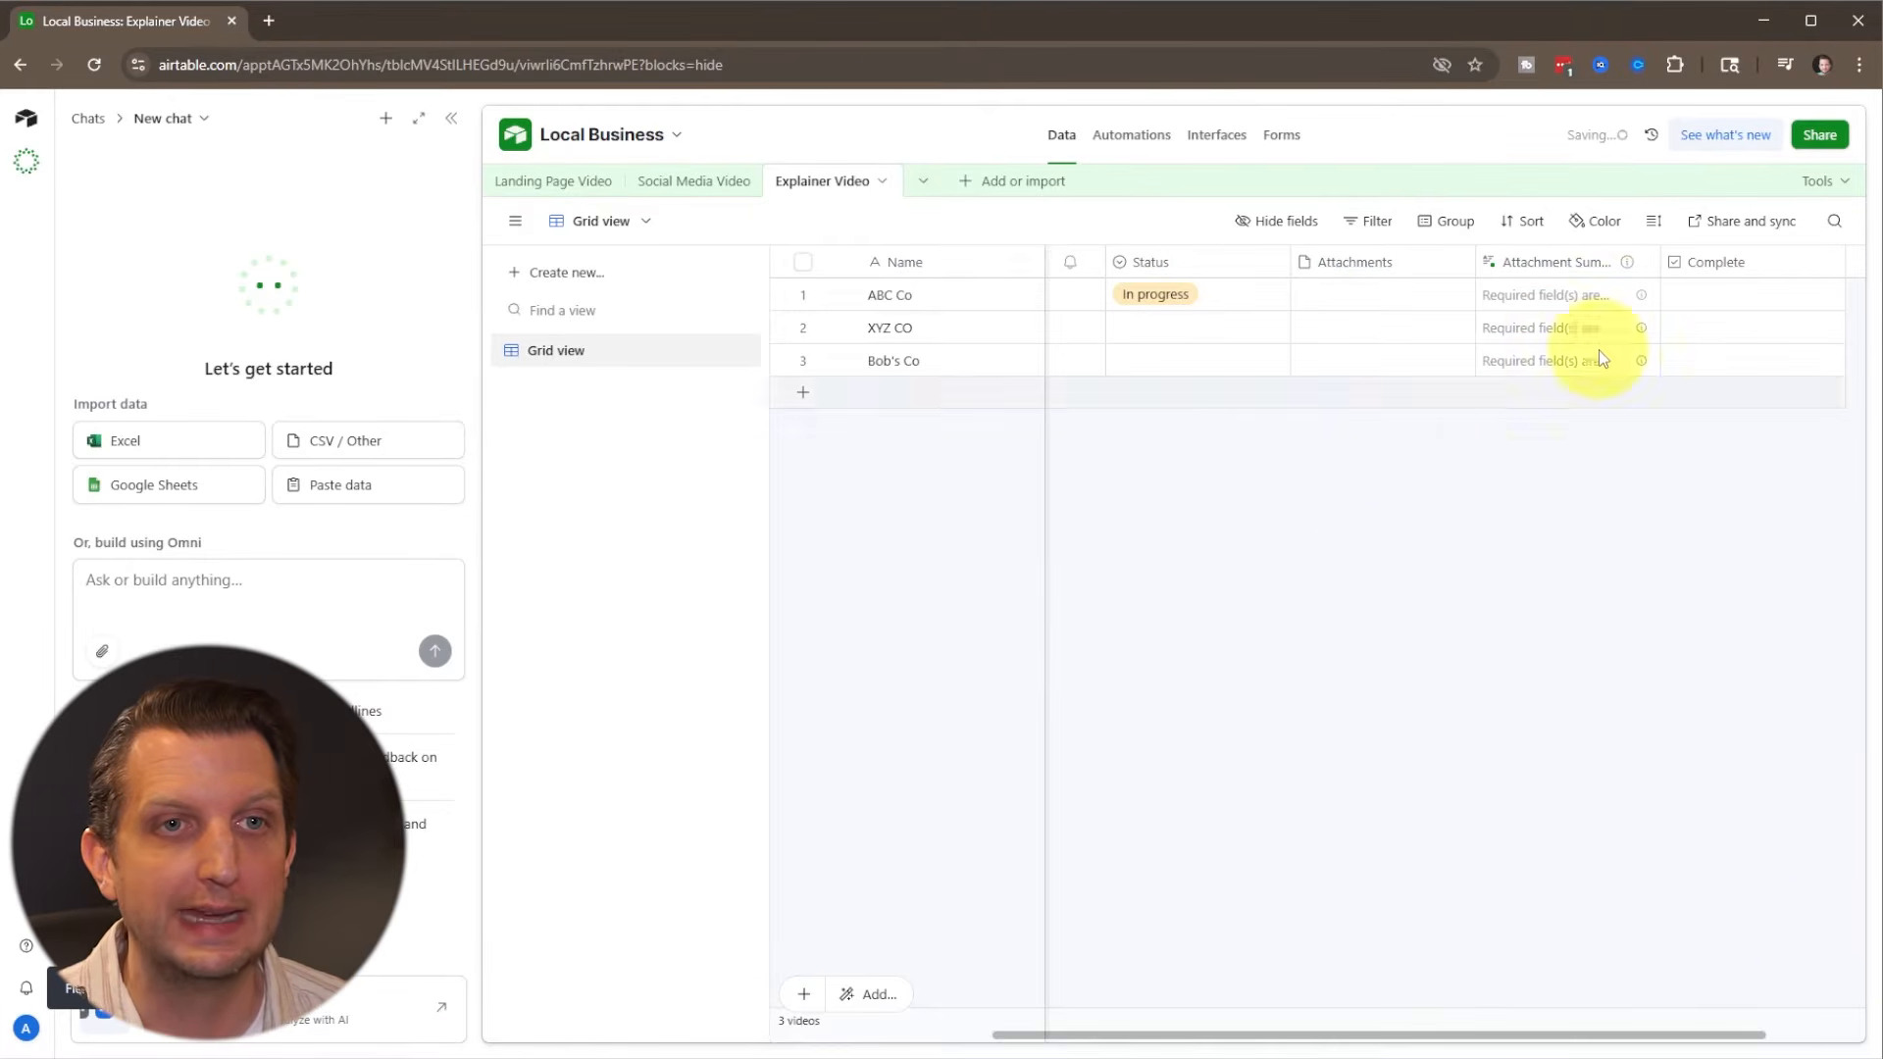
# Step: Check Complete for ABC Co and XYZ CO, and move the Complete field between Contract and Assignee
pyautogui.click(1753, 296)
pyautogui.click(1760, 329)
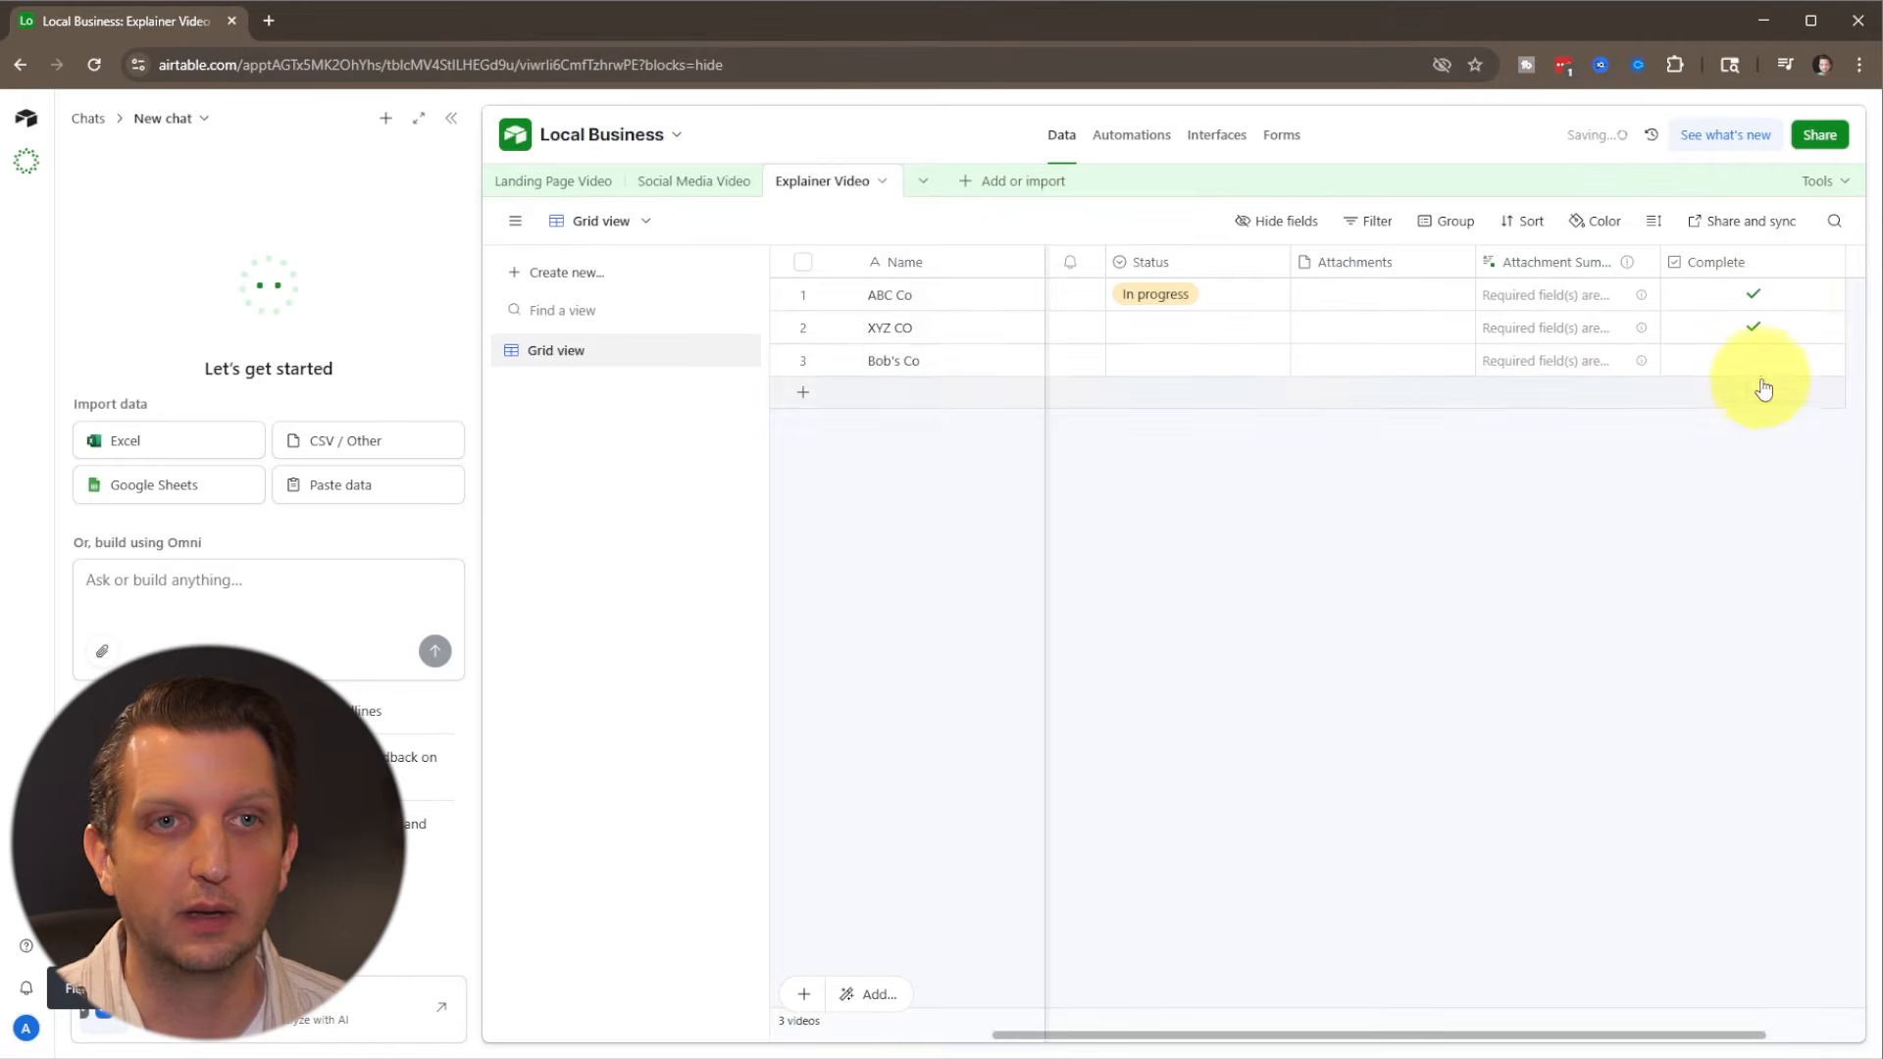
pyautogui.click(1755, 369)
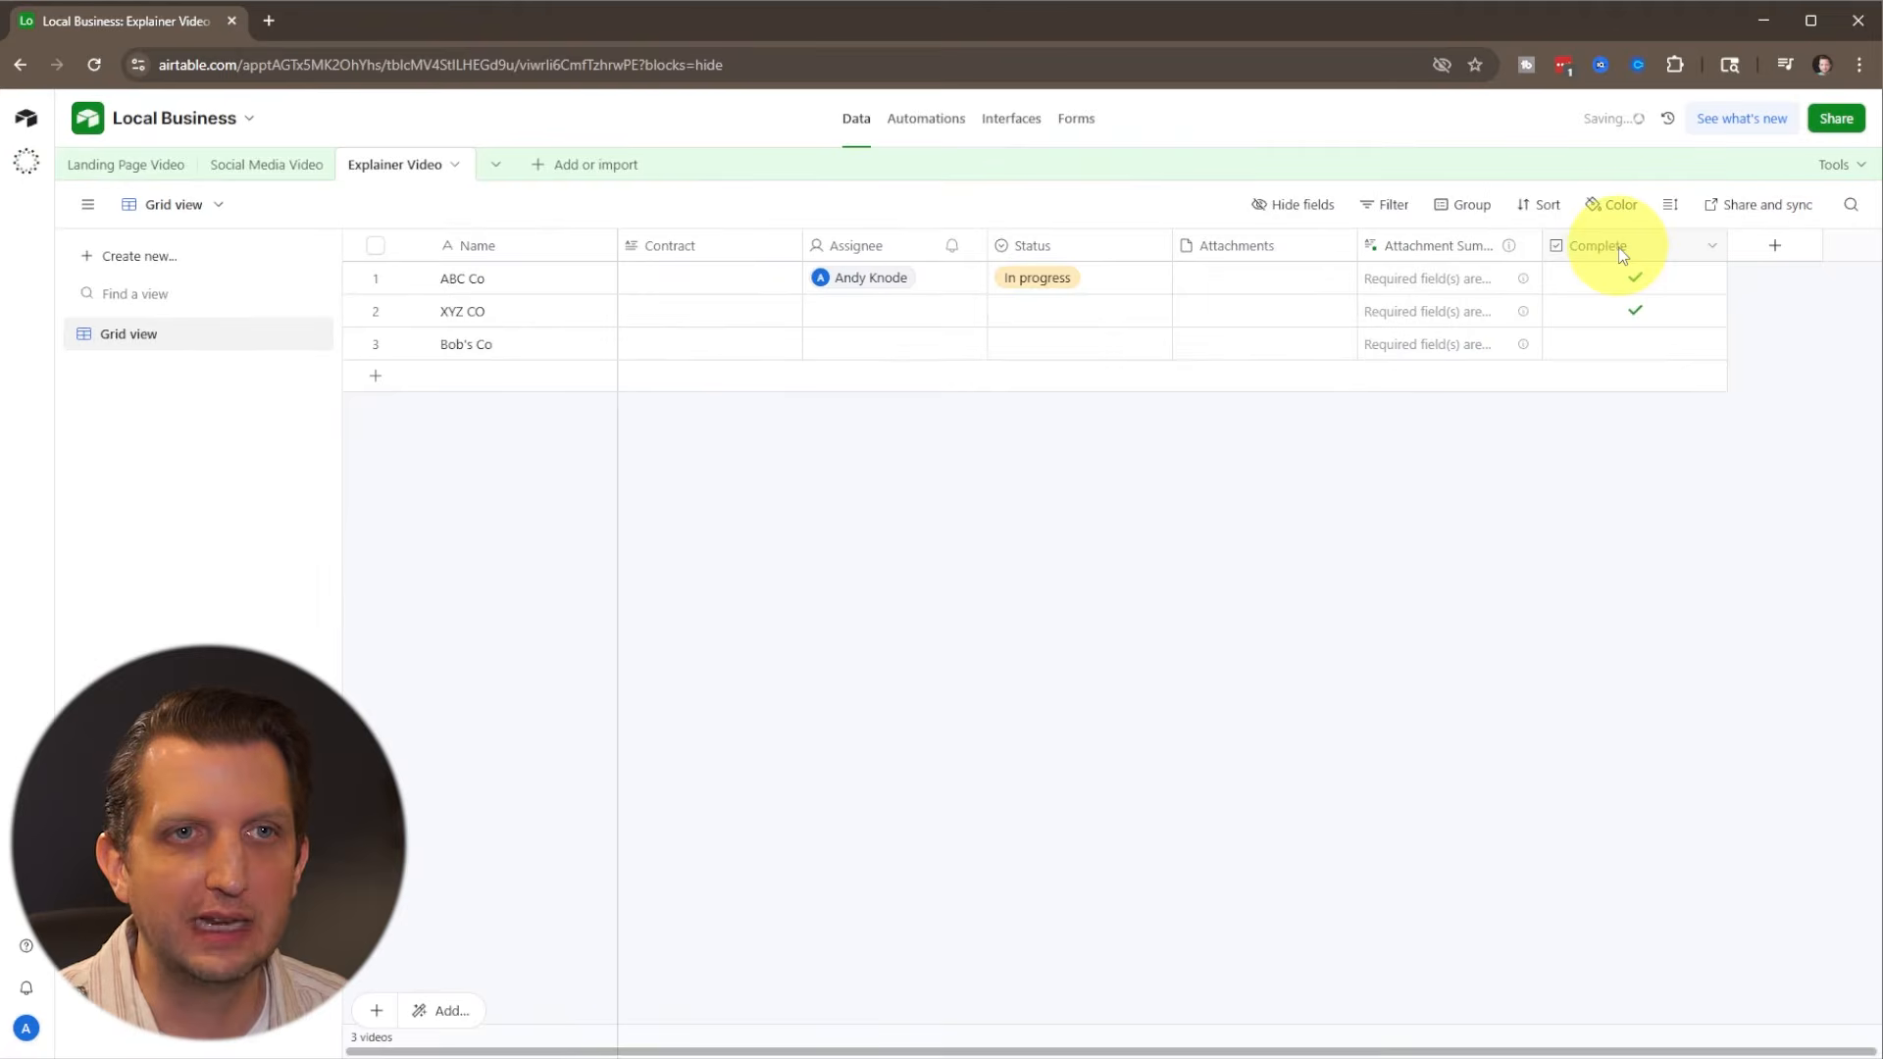
pyautogui.moveTo(1631, 252); pyautogui.dragTo(790, 246)
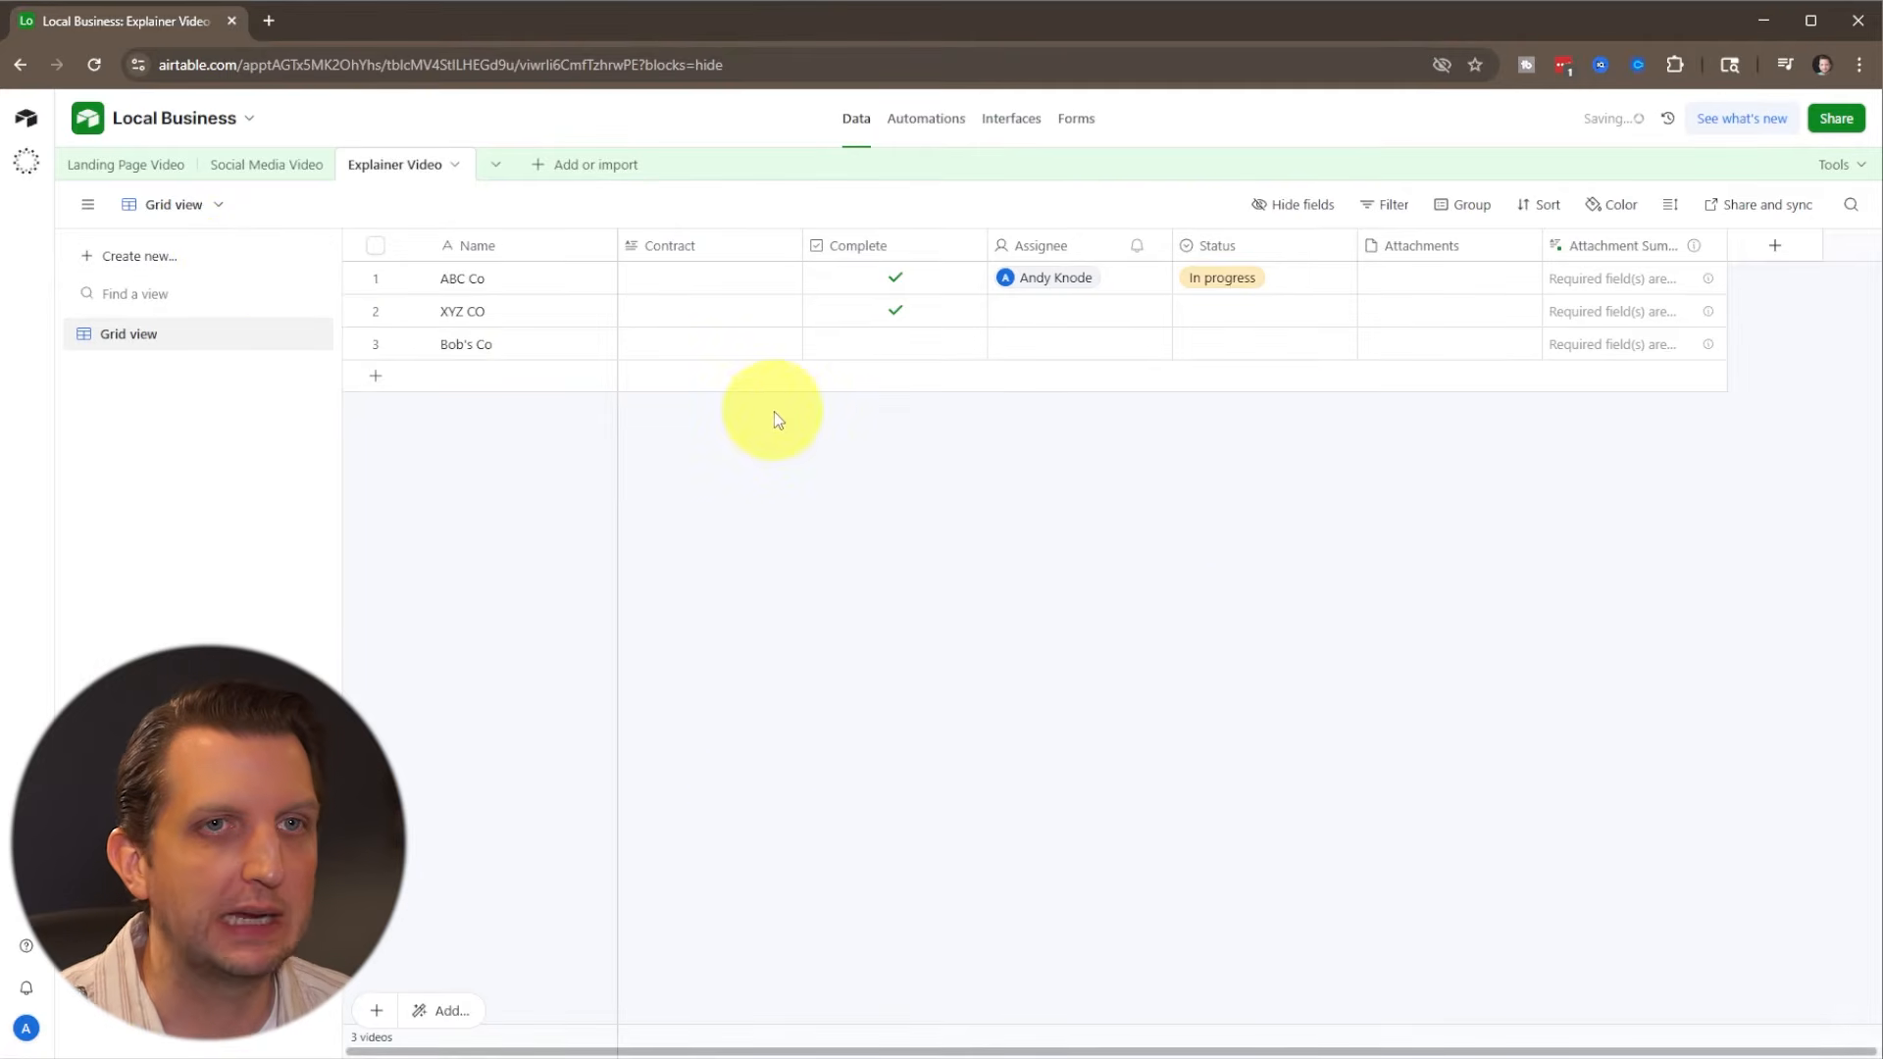
# Step: Review the Local Business base's sharing options: email invite, invite link, public sharing and the collaborator permission levels
pyautogui.click(1834, 122)
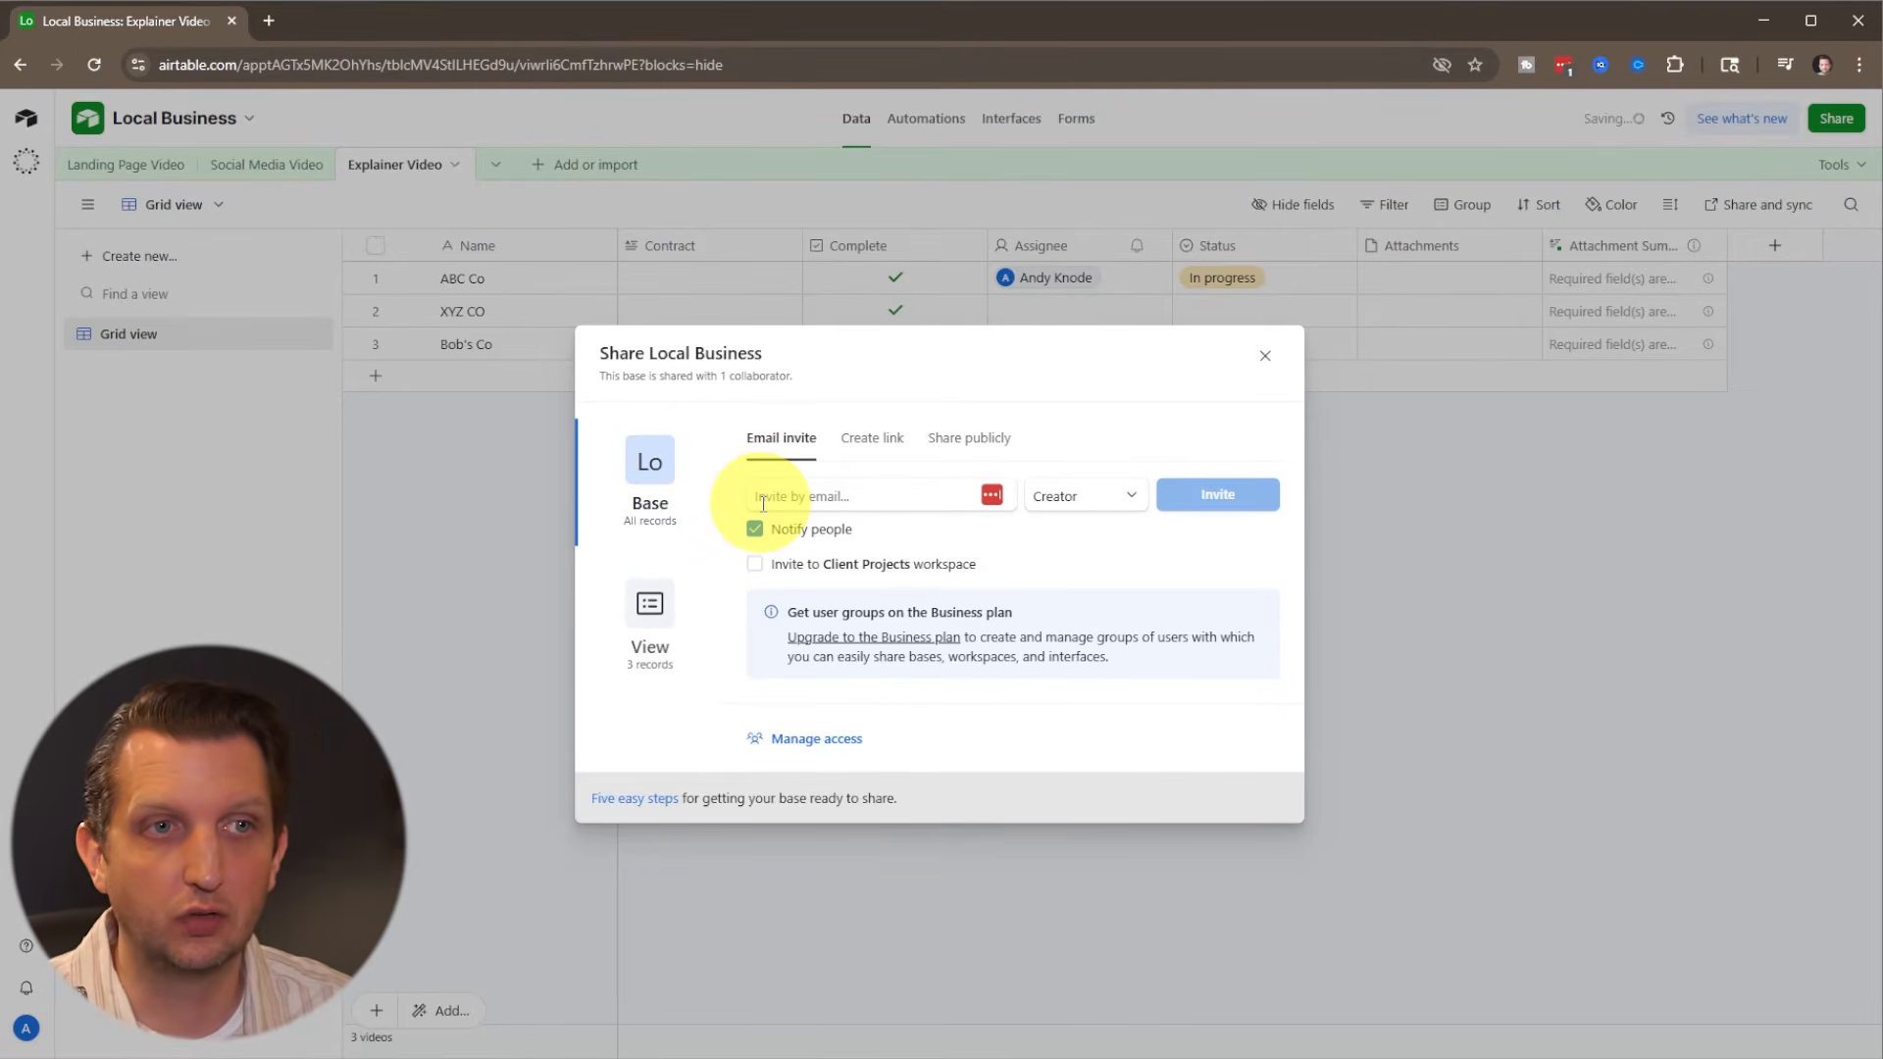
pyautogui.click(868, 438)
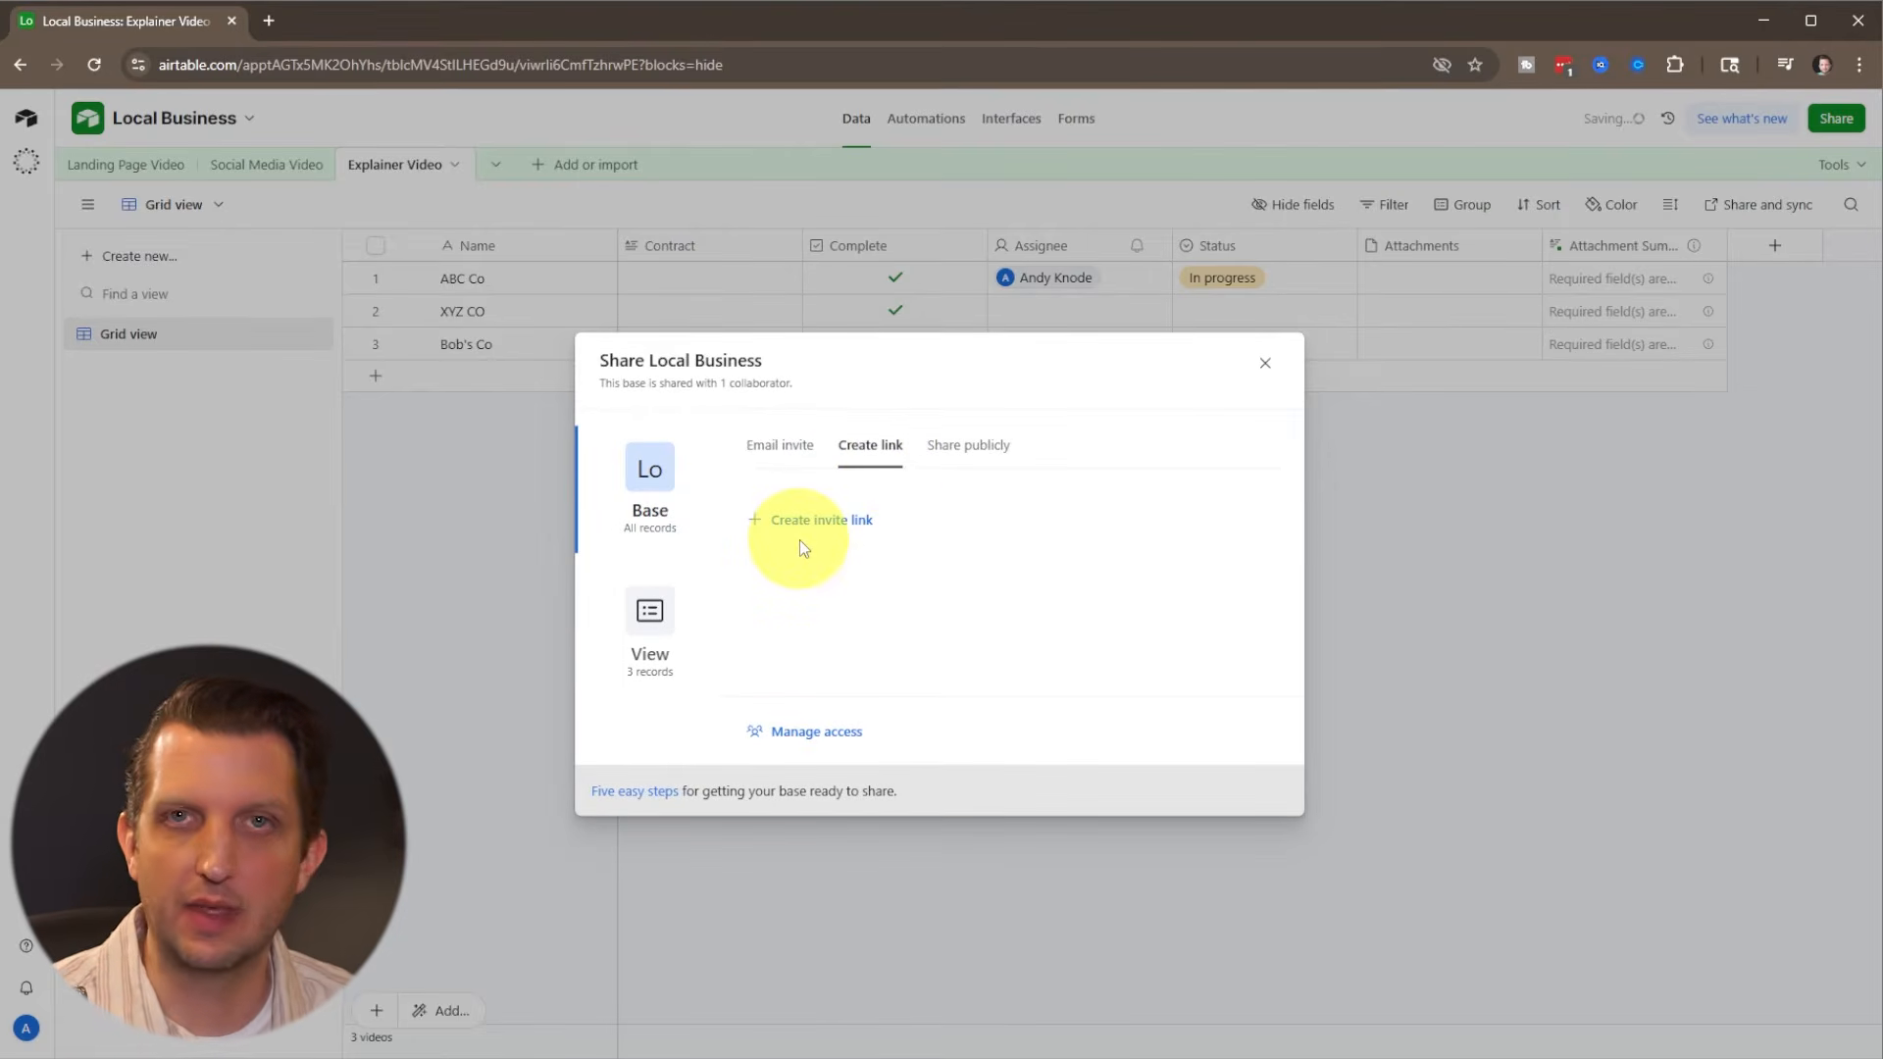
pyautogui.click(997, 446)
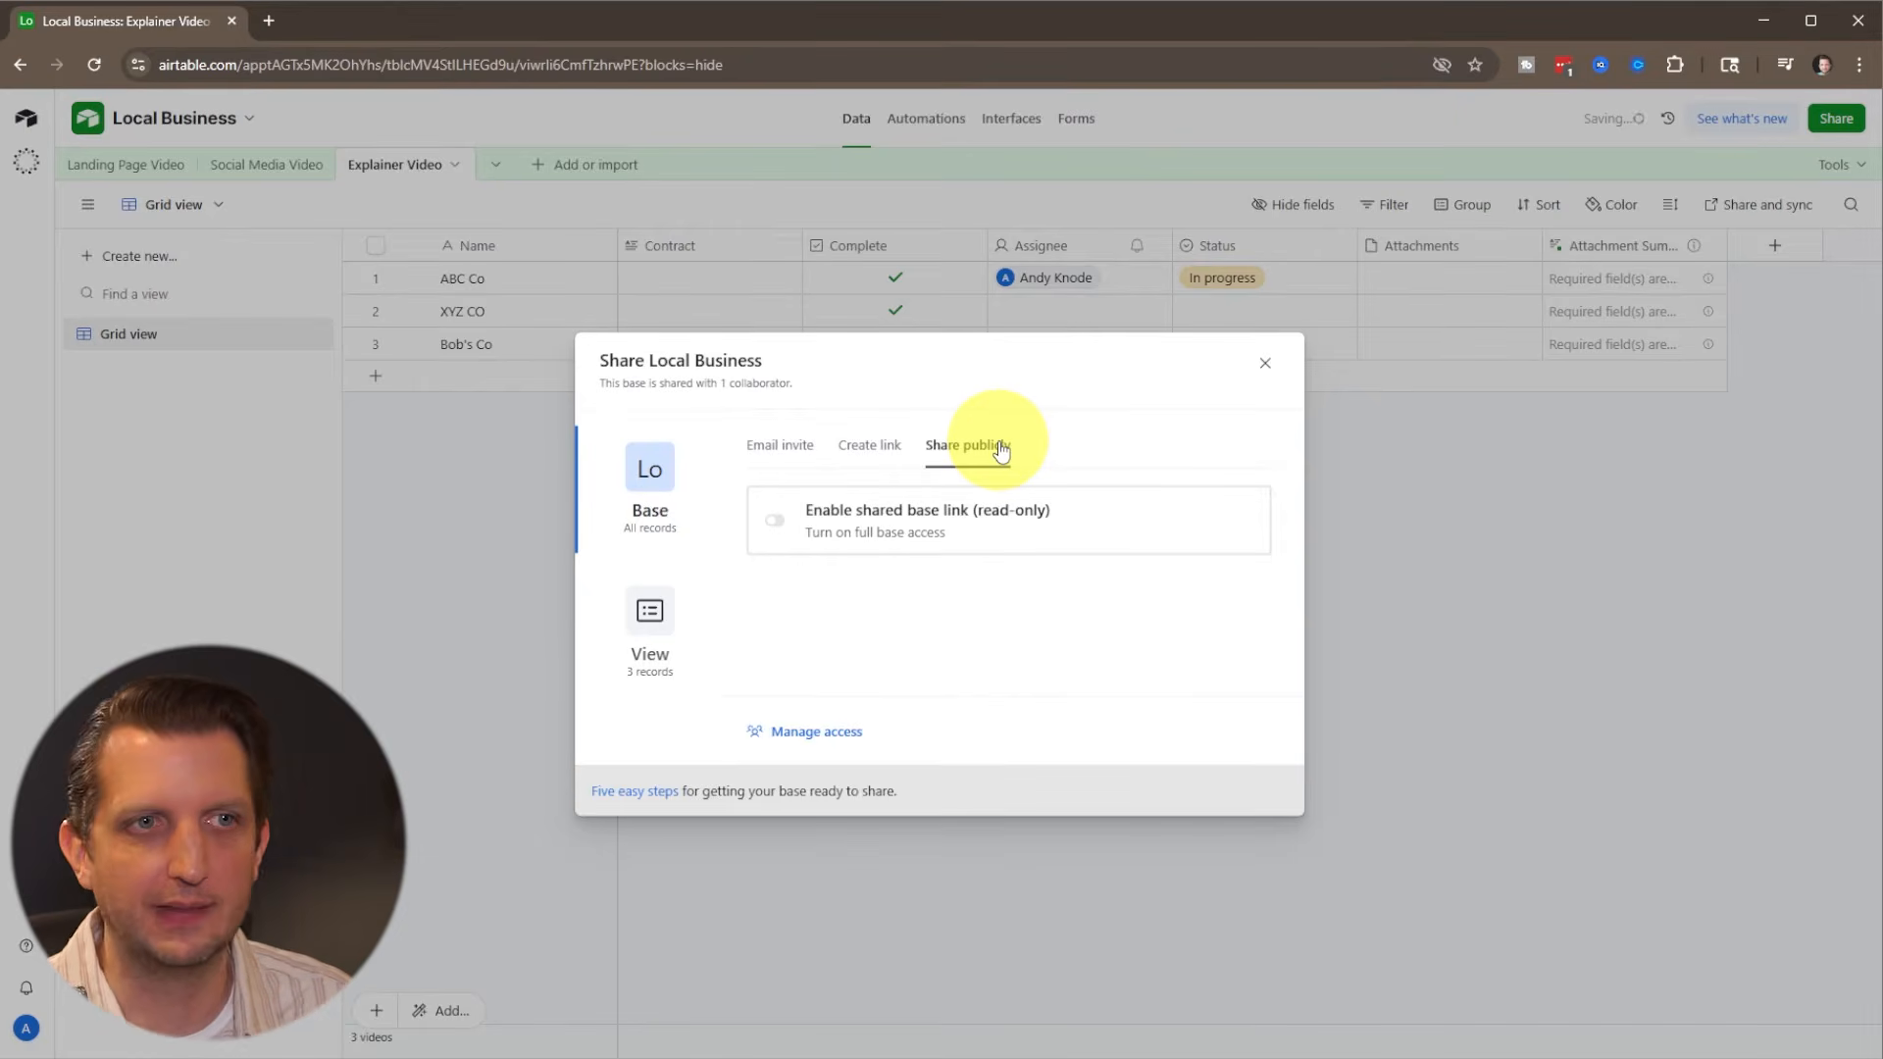
pyautogui.click(773, 444)
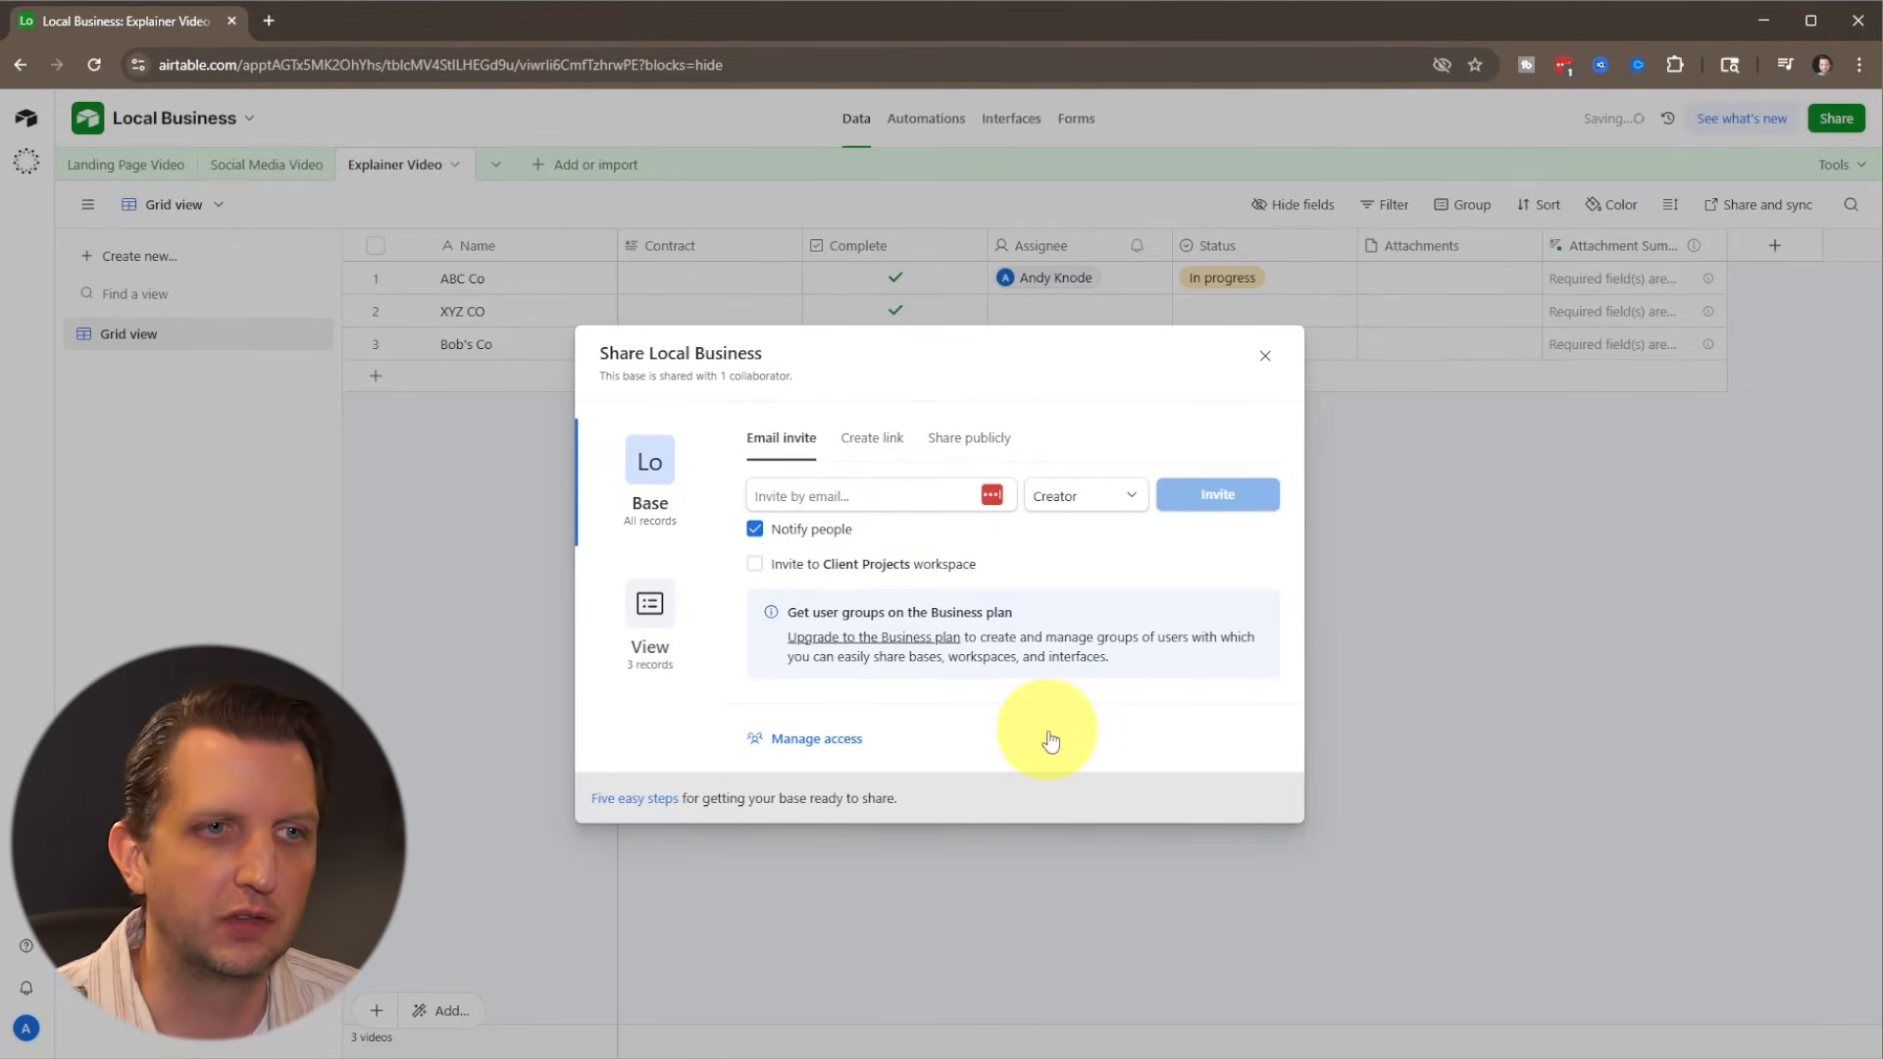
pyautogui.click(1059, 496)
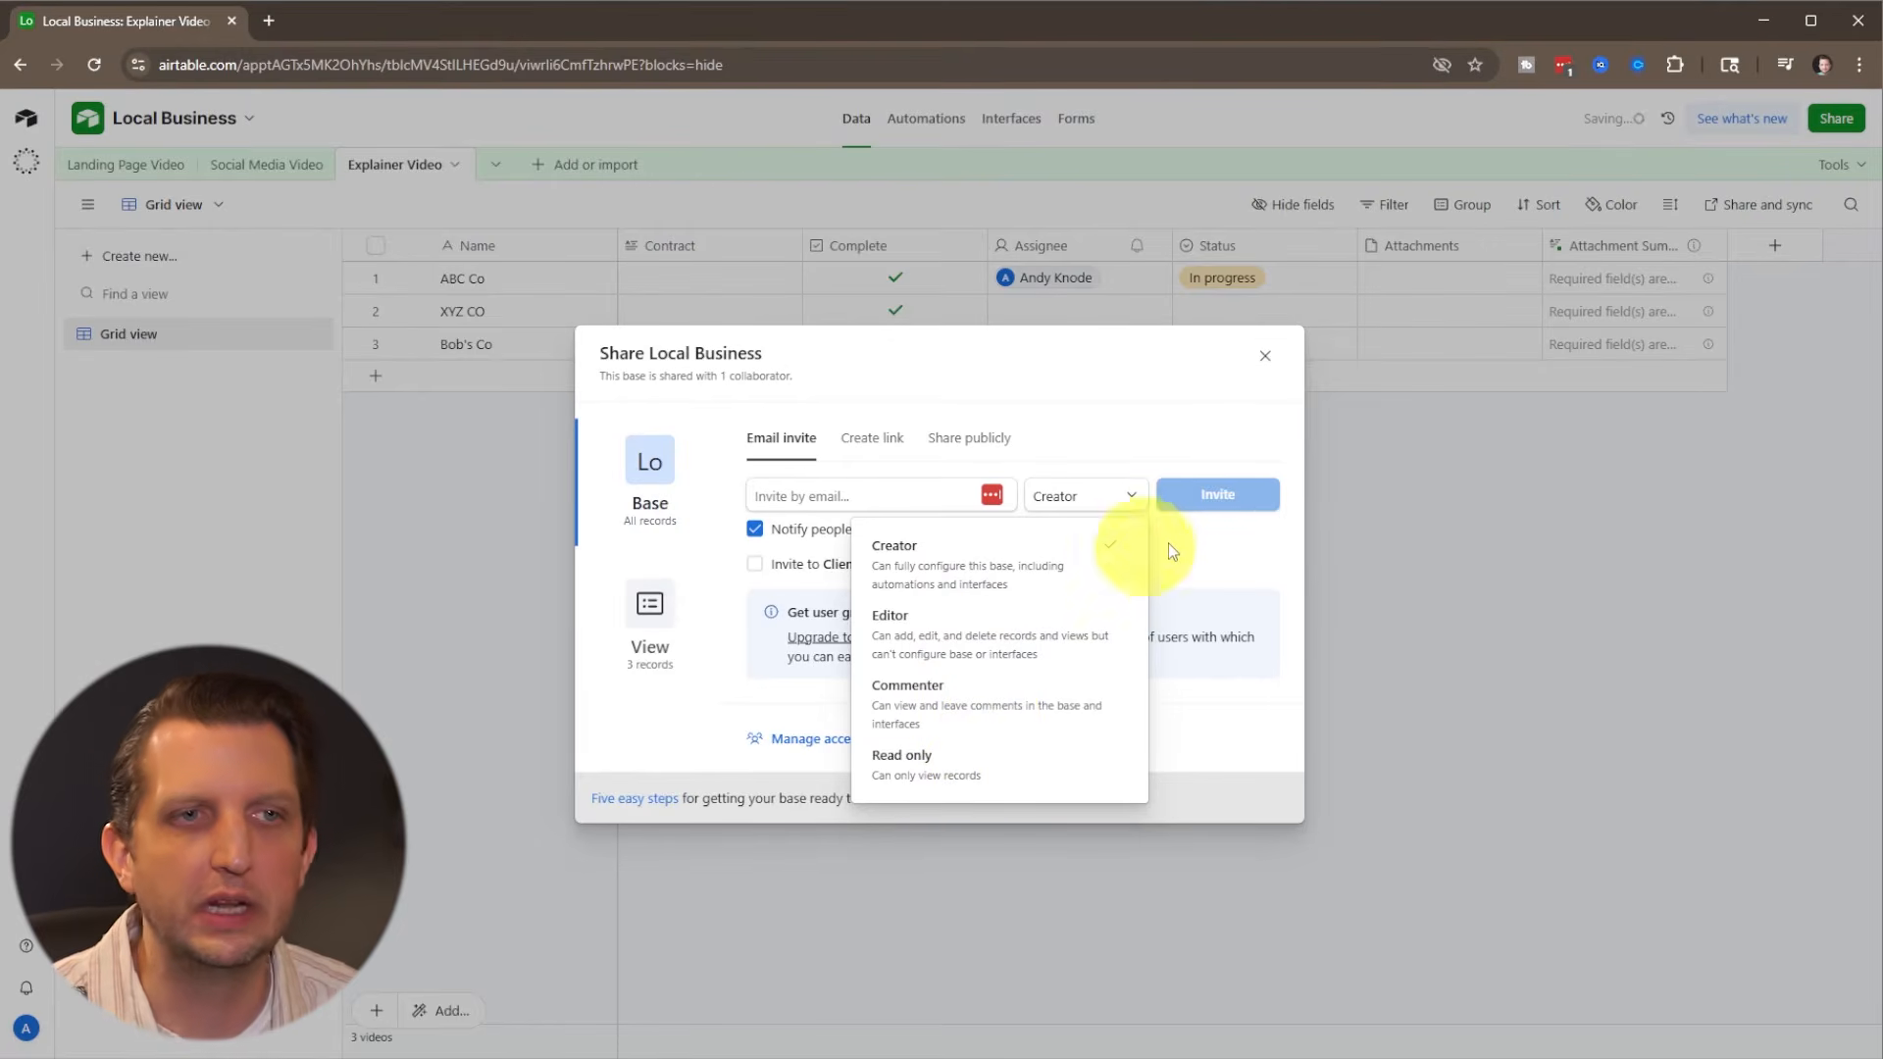
pyautogui.click(1199, 547)
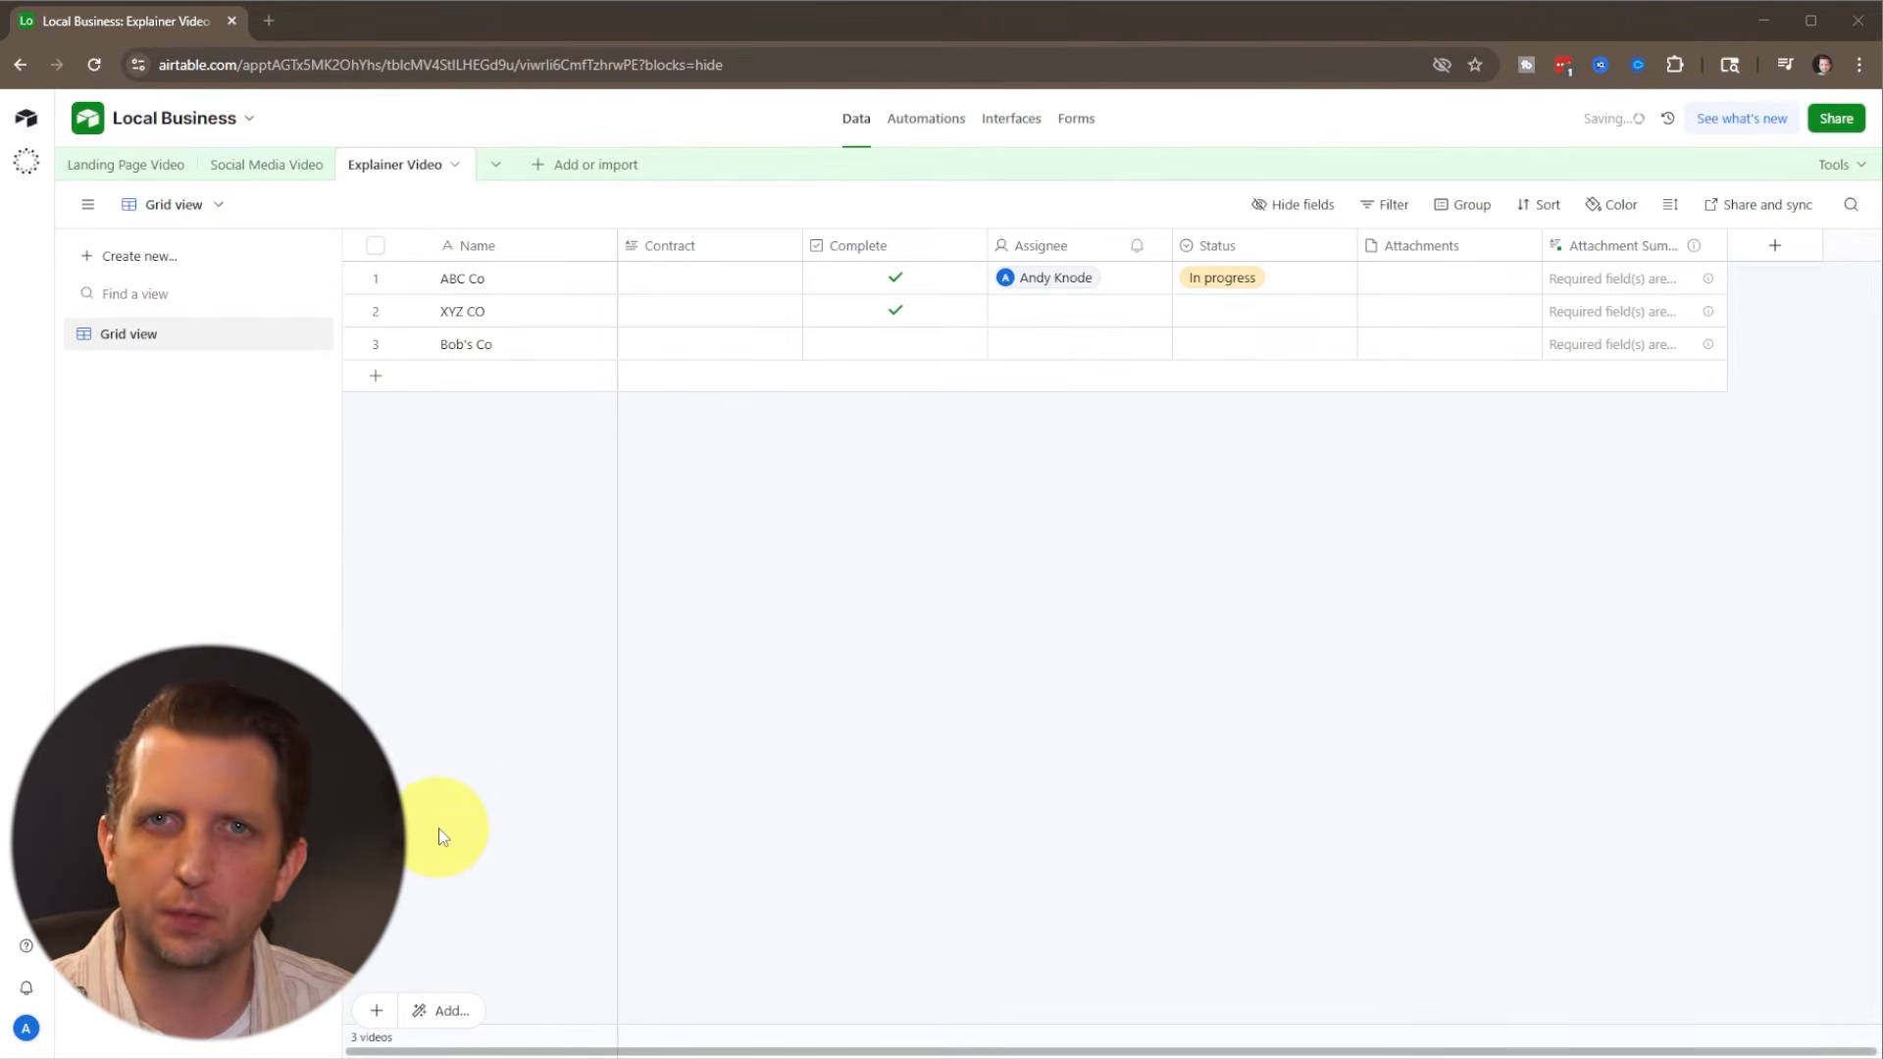
# Step: Create a collaborative Kanban view named Kanban for Explainer Video, stacked by Assignee
pyautogui.click(122, 263)
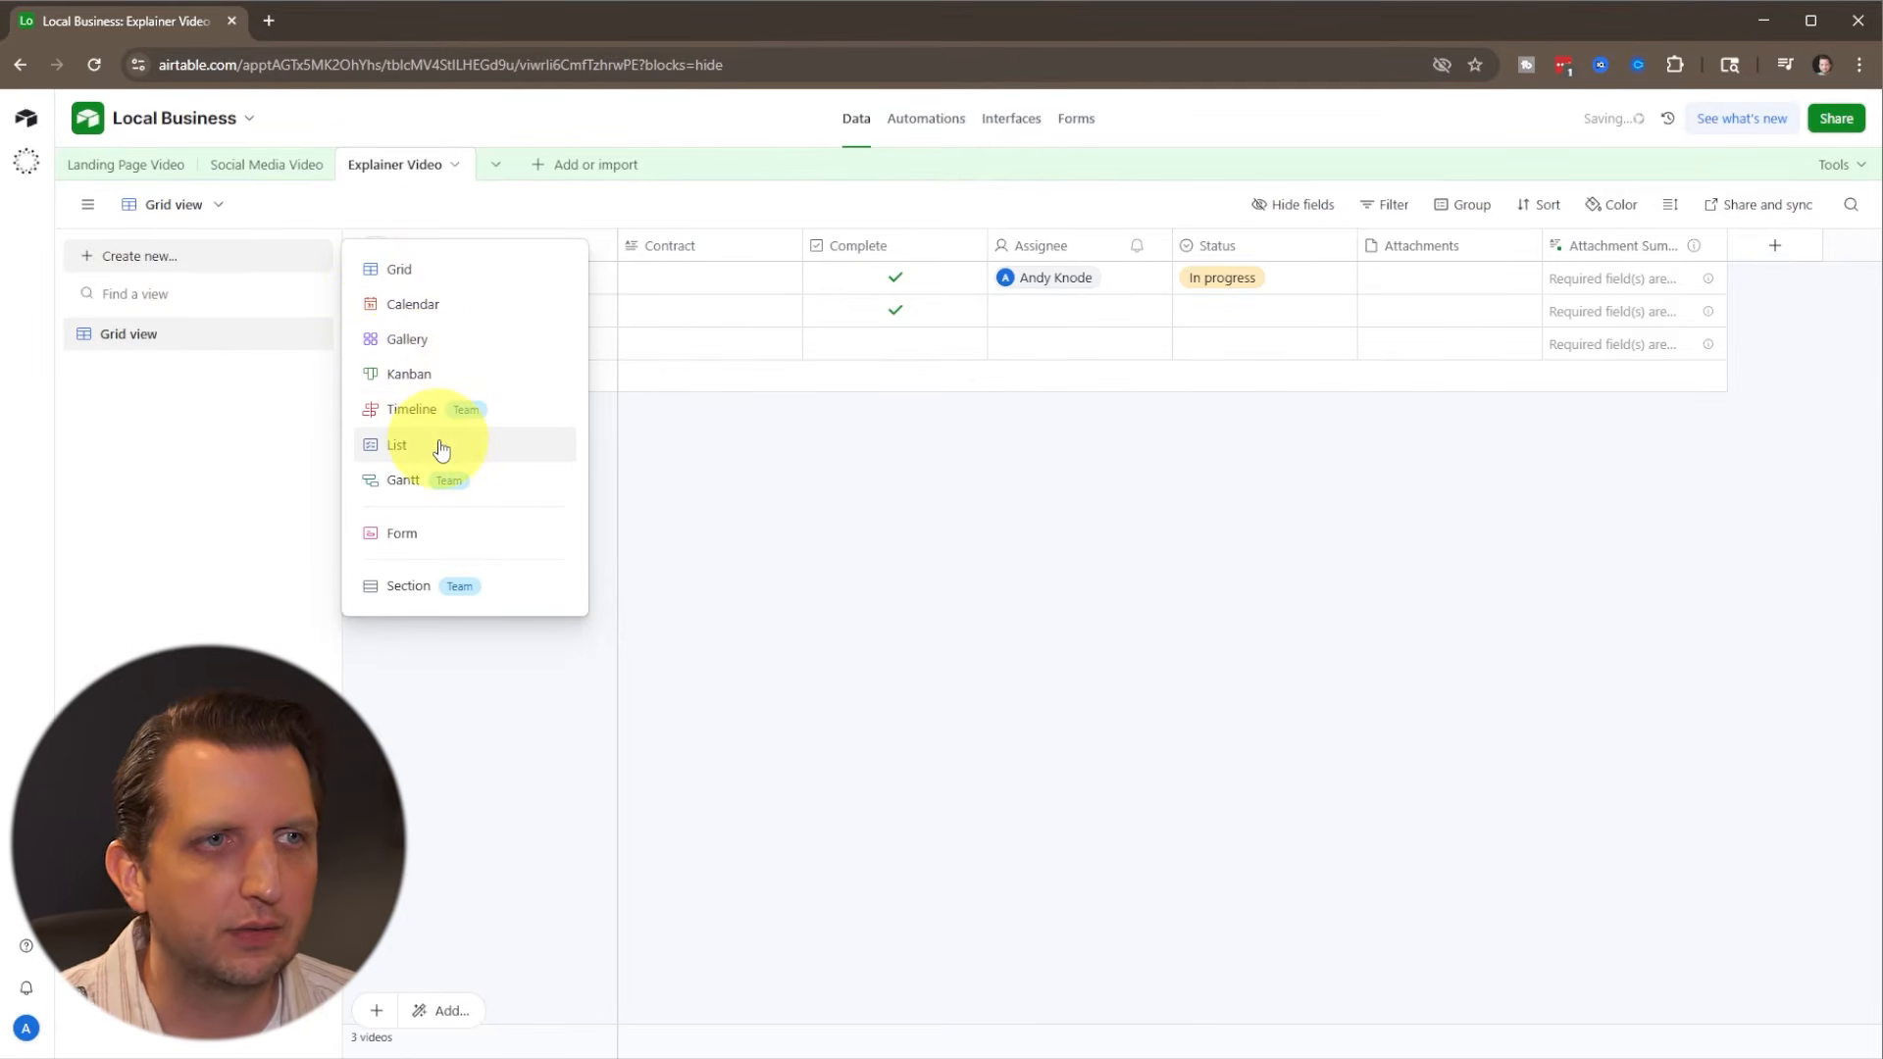
pyautogui.click(417, 383)
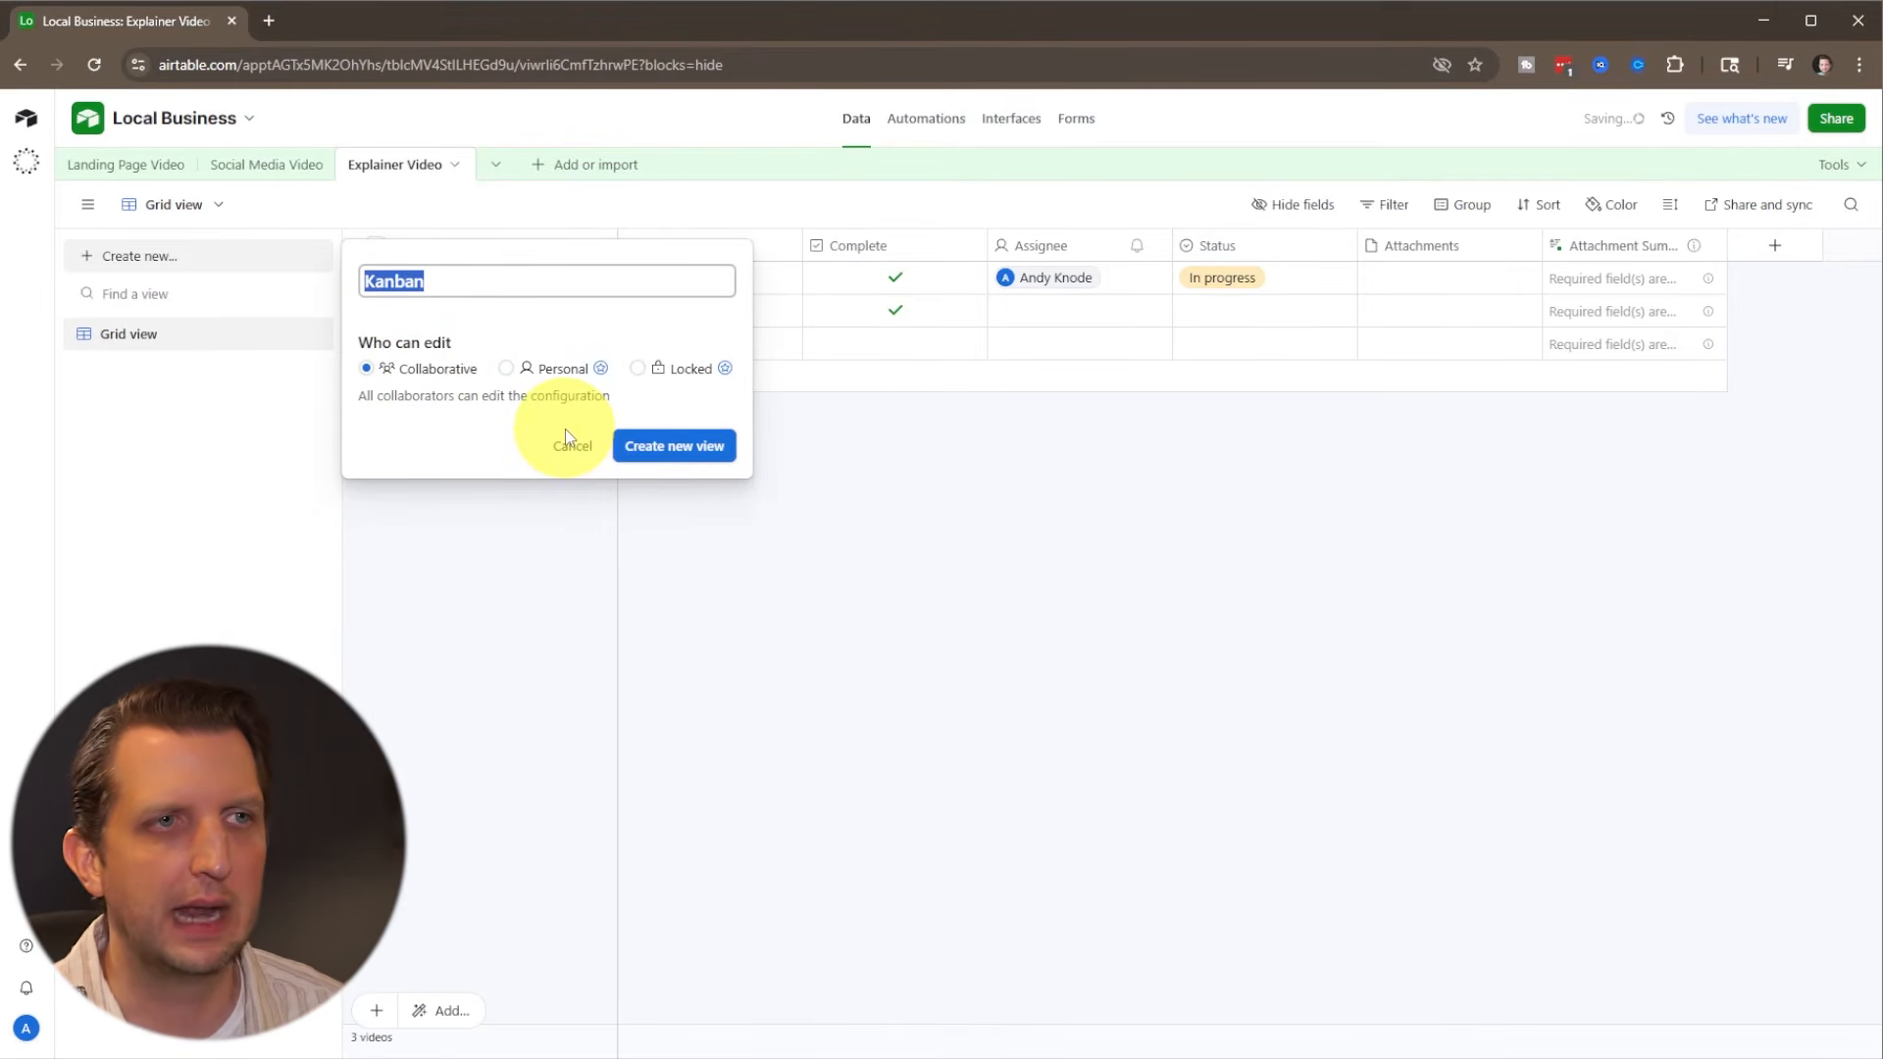
pyautogui.click(702, 447)
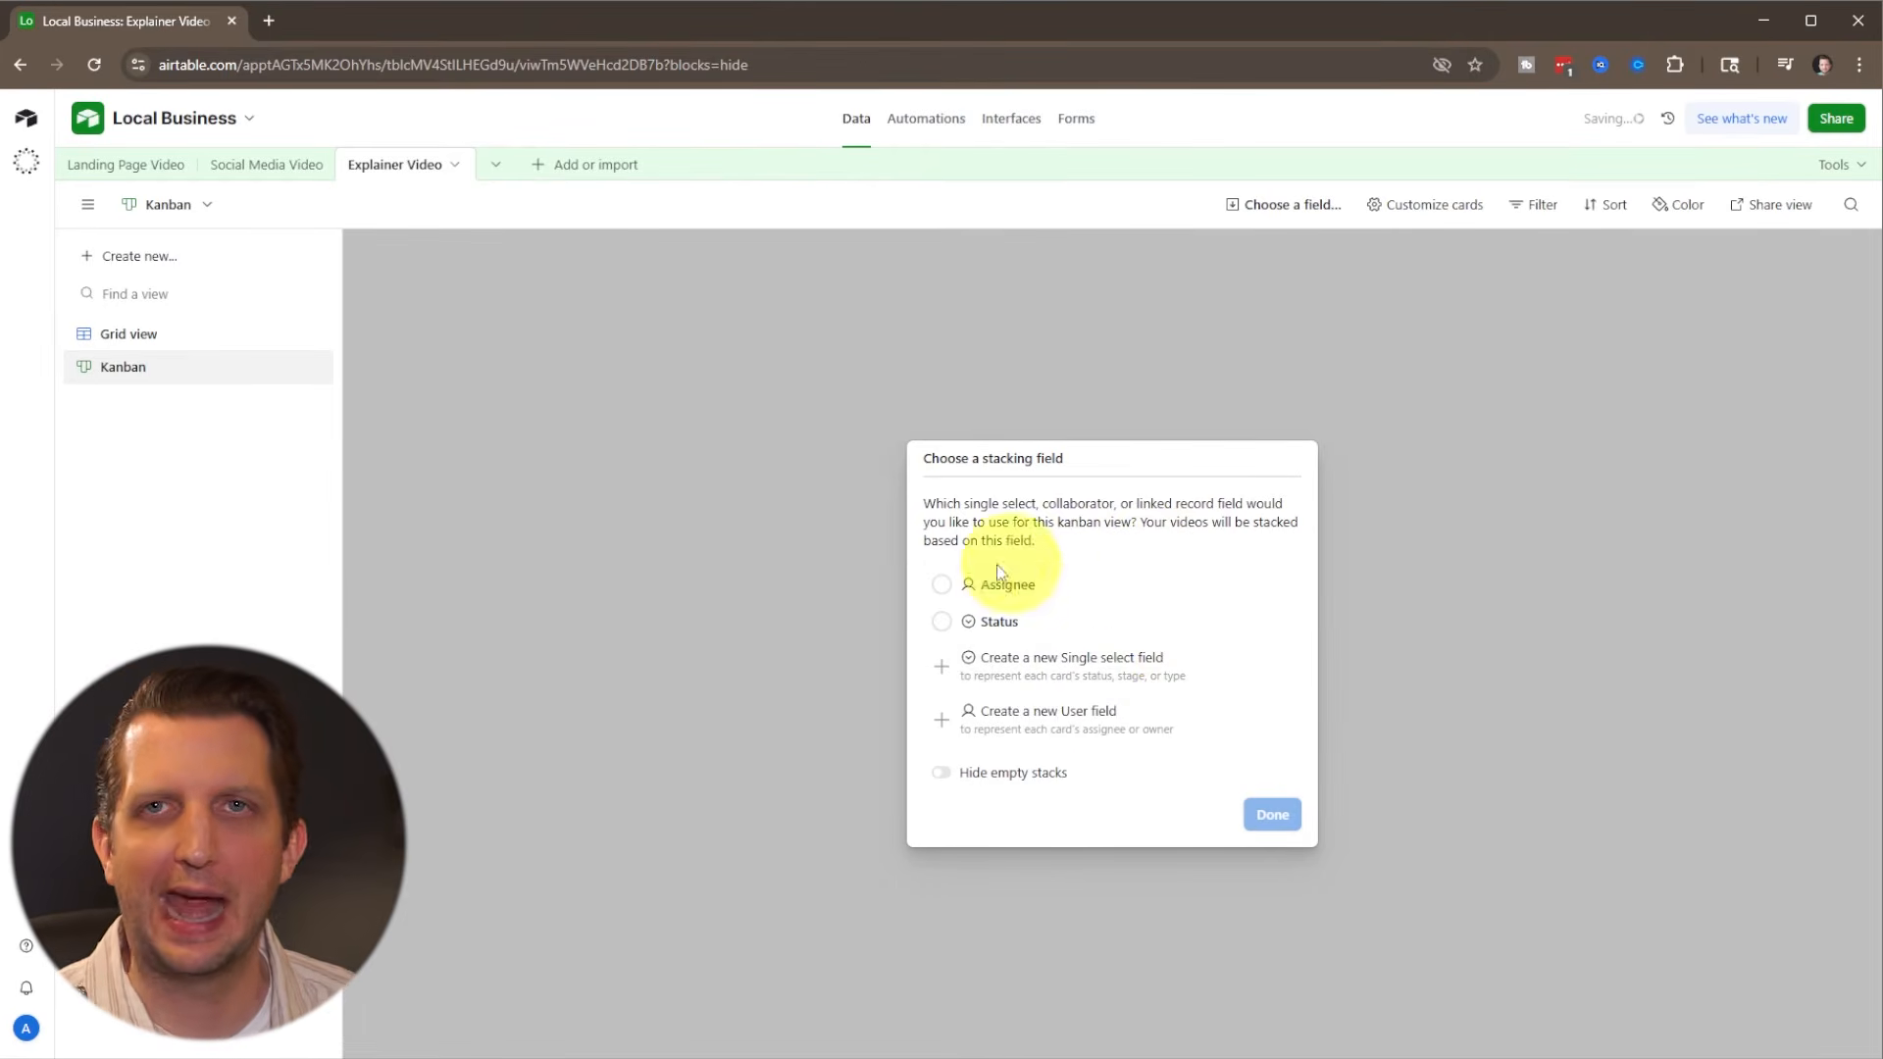
pyautogui.click(941, 586)
pyautogui.click(1272, 815)
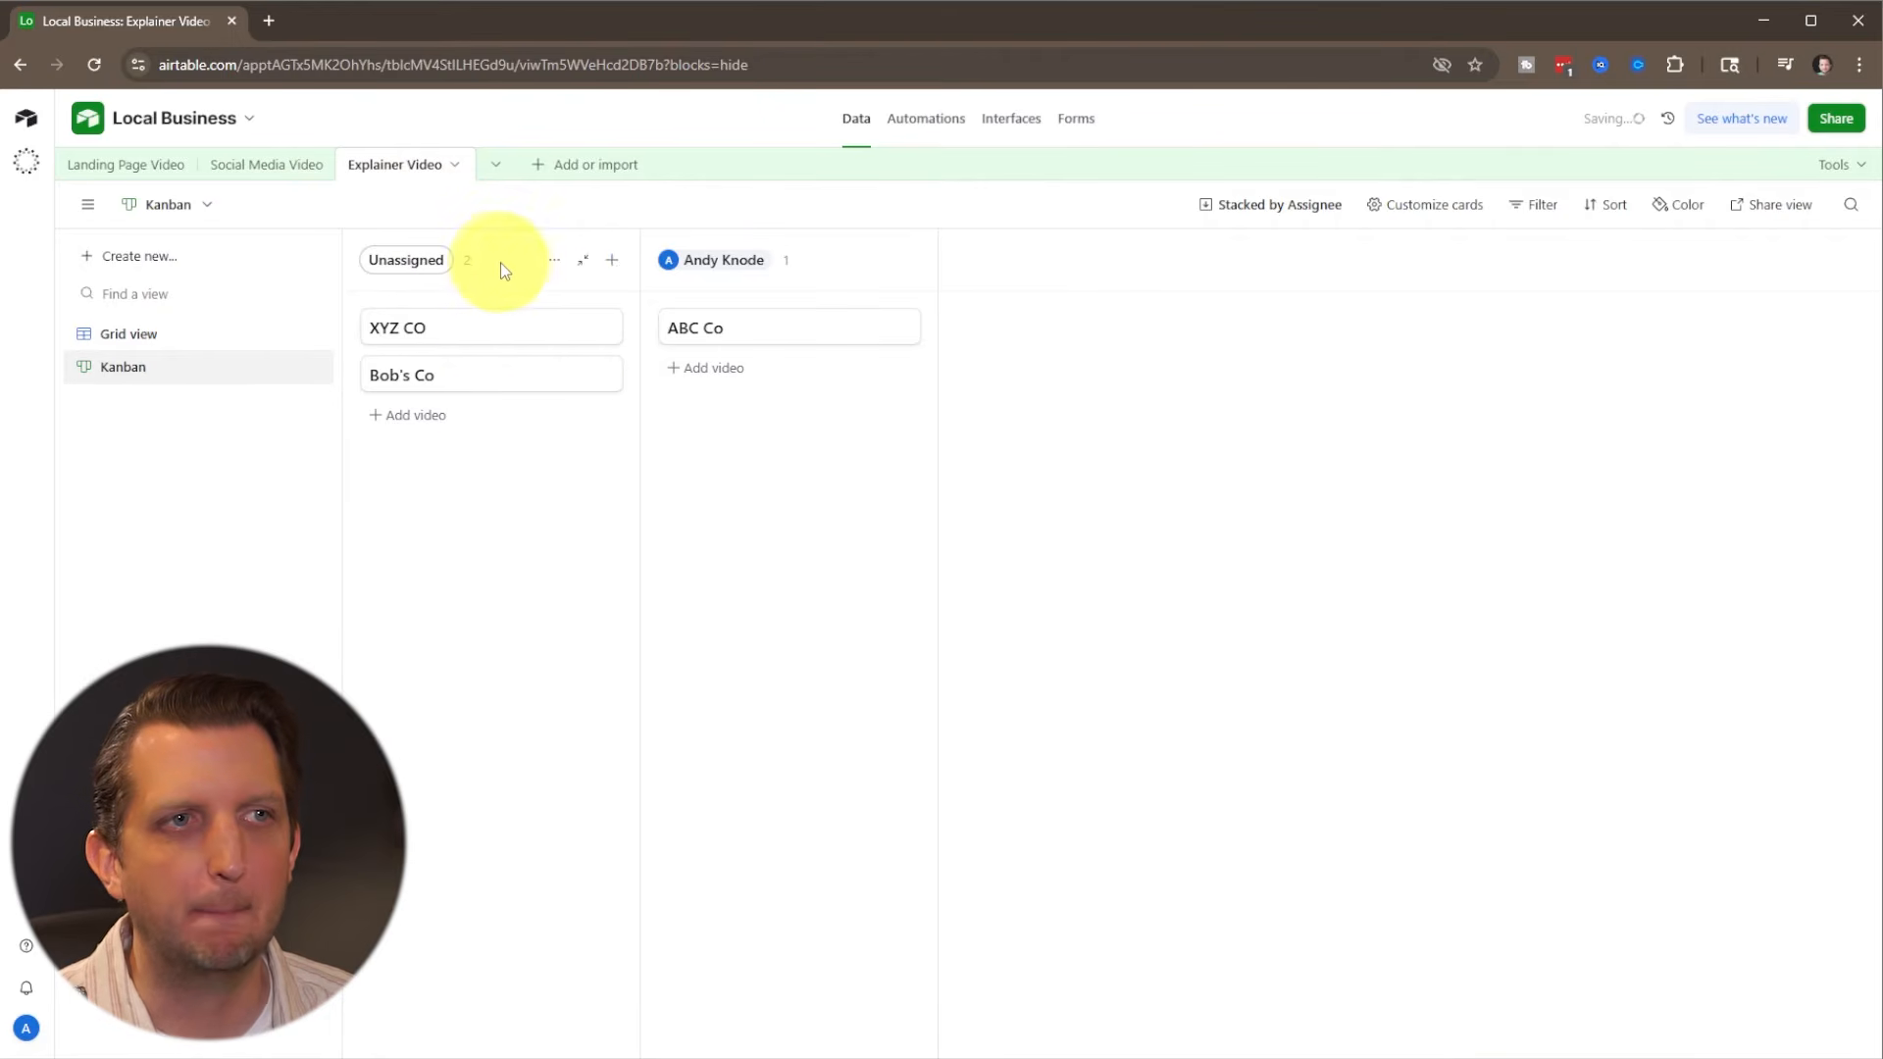
# Step: Move Bob's Co to the account owner's Kanban stack and ABC Co to Unassigned and back, comparing the assignees in the grid view
pyautogui.moveTo(457, 391); pyautogui.dragTo(824, 407)
pyautogui.moveTo(777, 337); pyautogui.dragTo(514, 419)
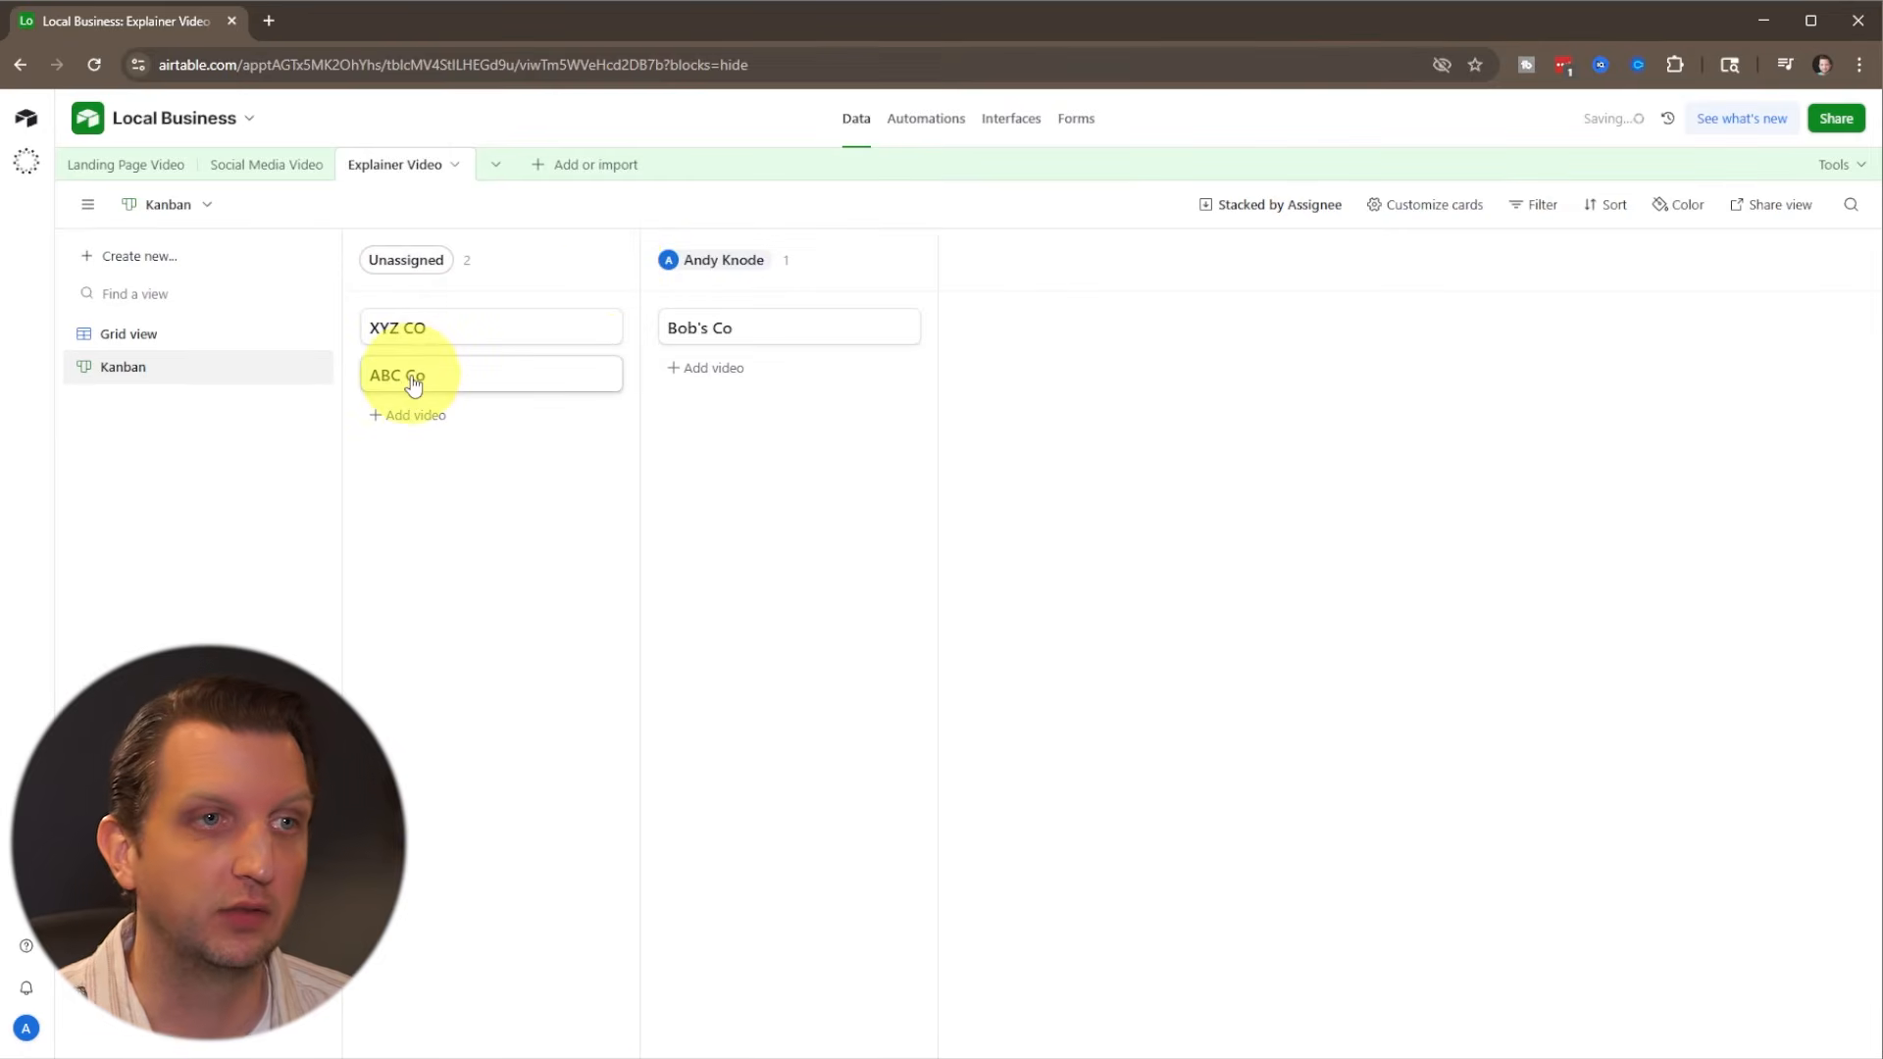
pyautogui.moveTo(413, 382); pyautogui.dragTo(694, 378)
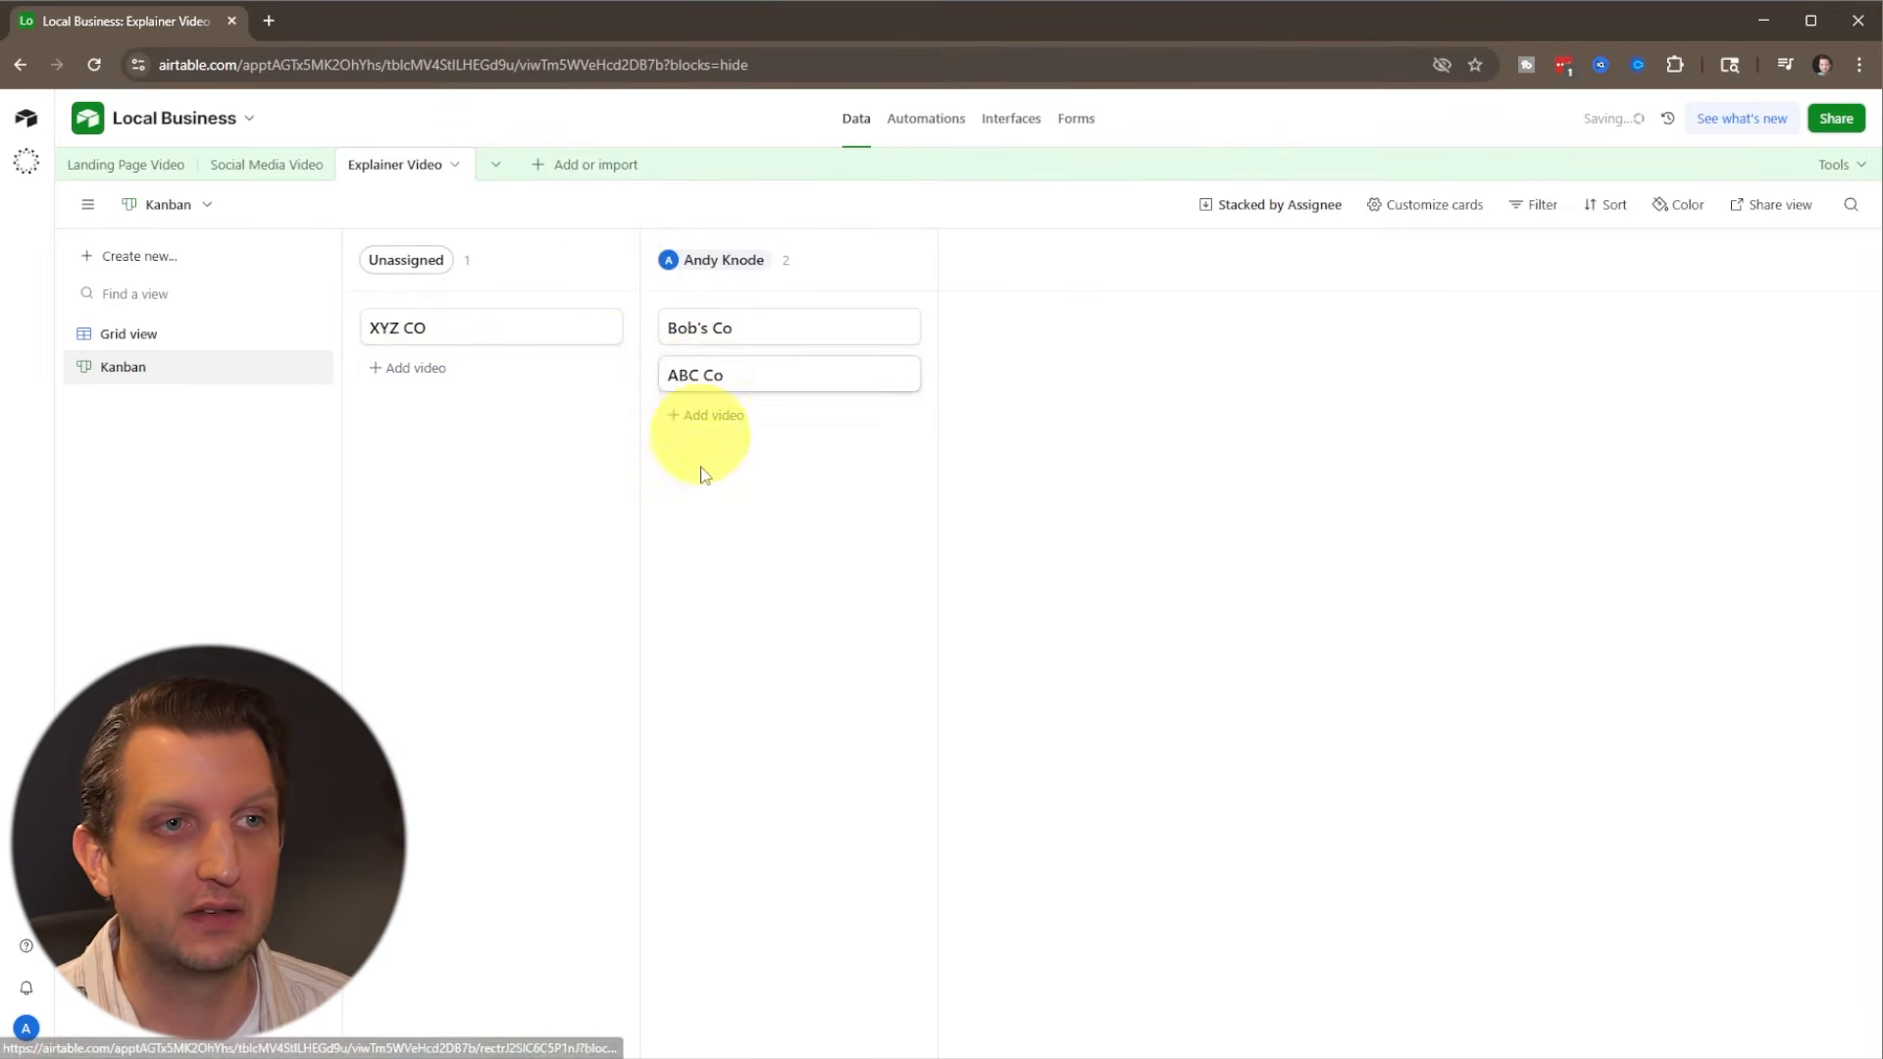
pyautogui.click(134, 334)
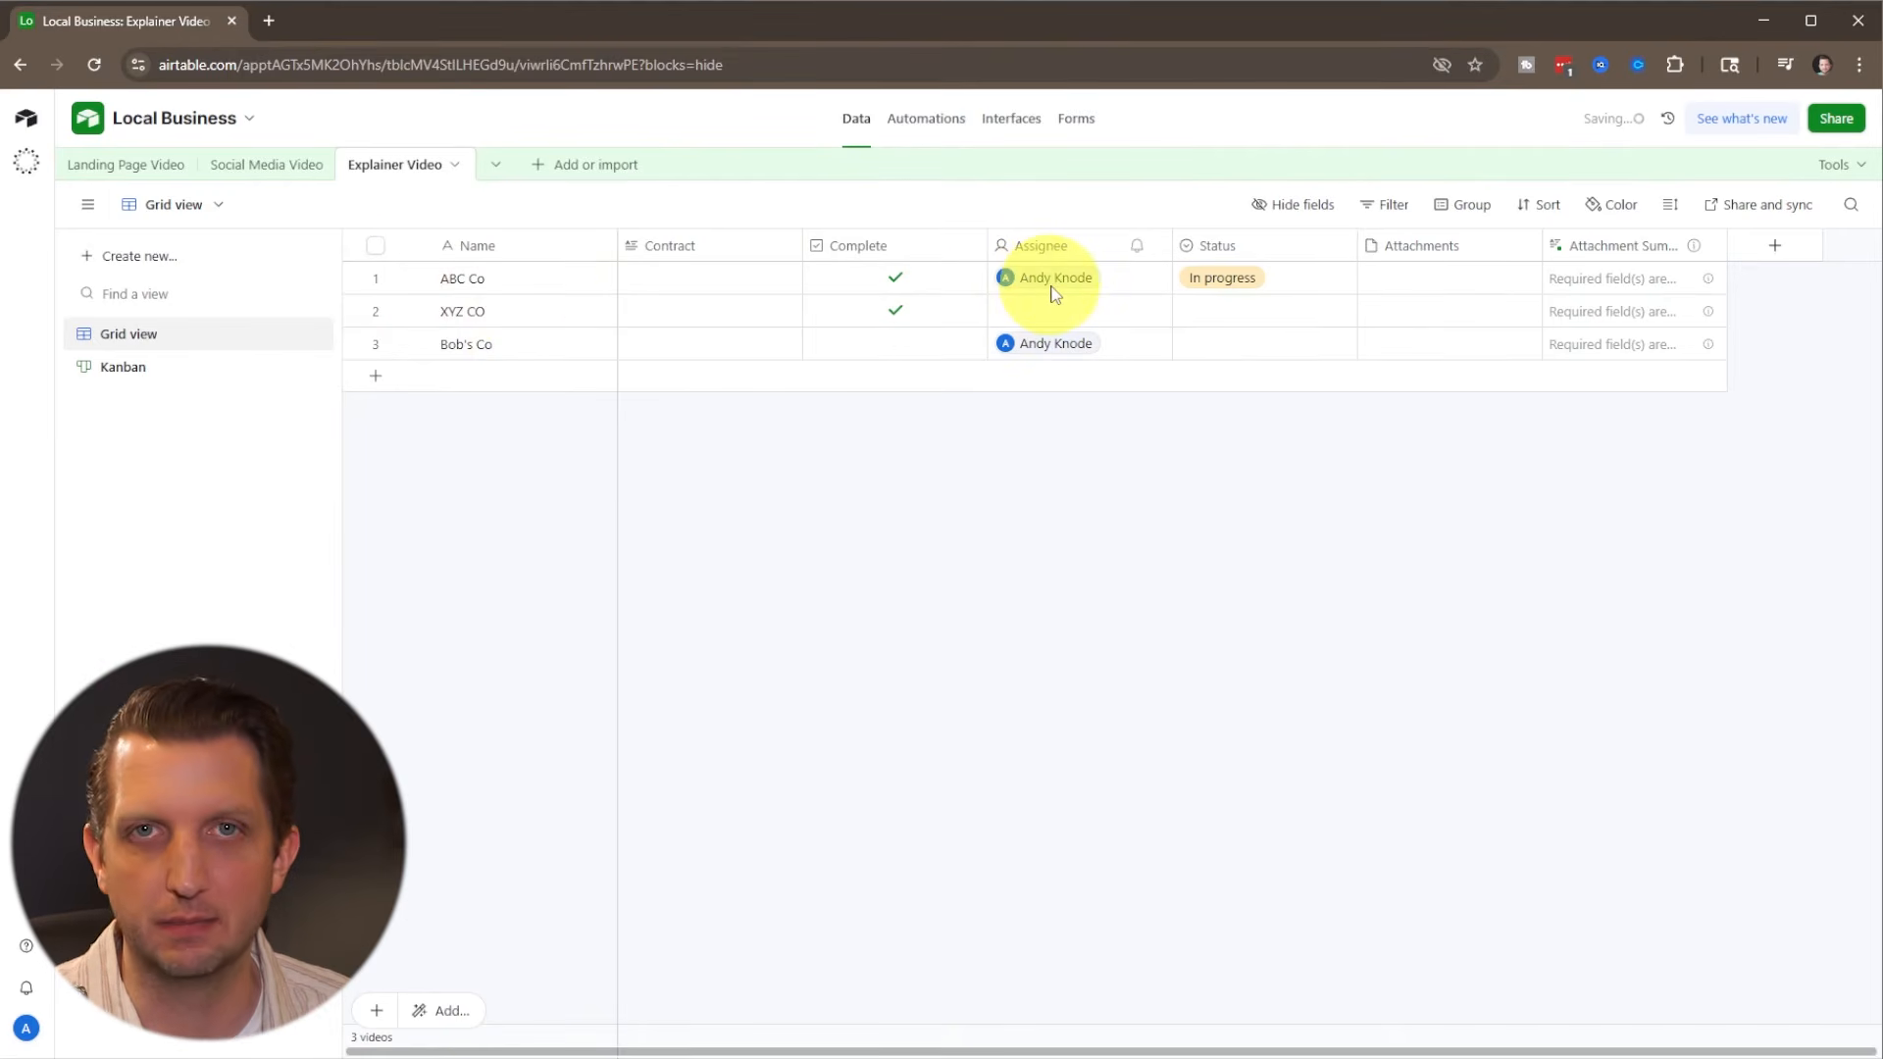
pyautogui.click(202, 368)
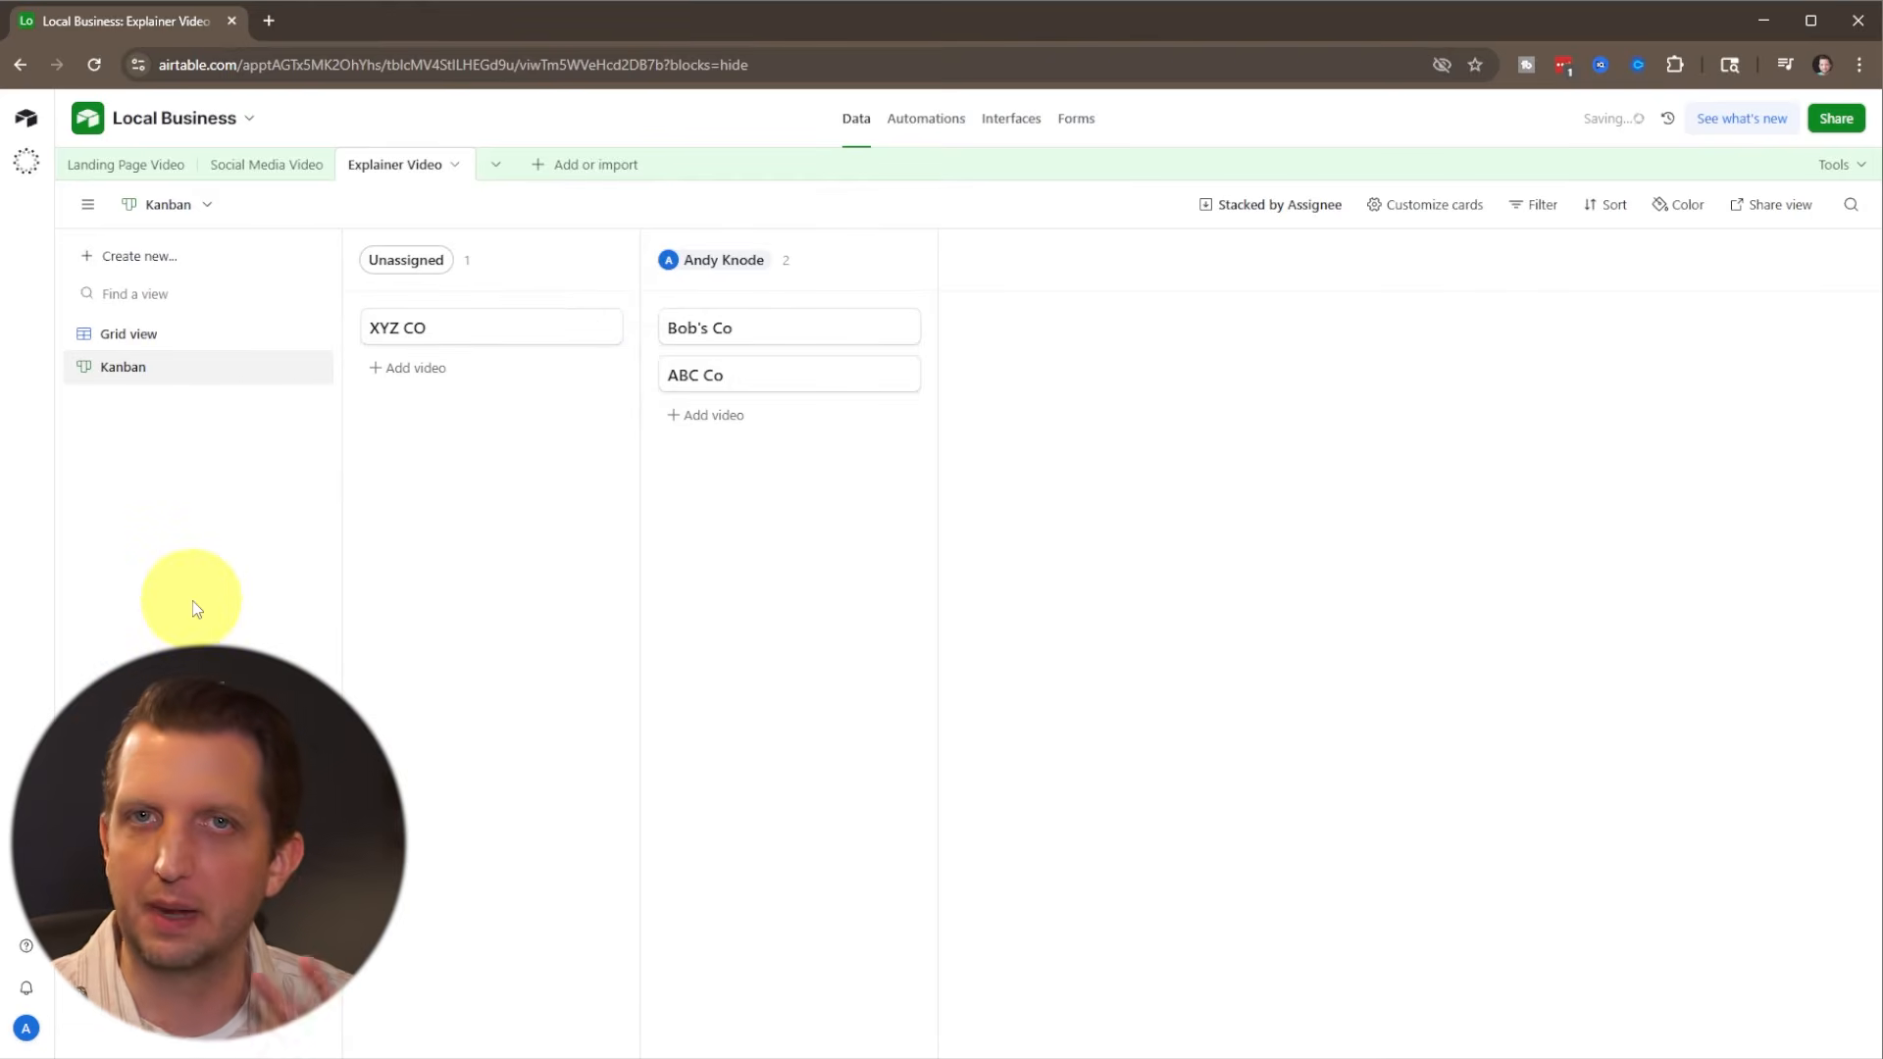
pyautogui.click(112, 257)
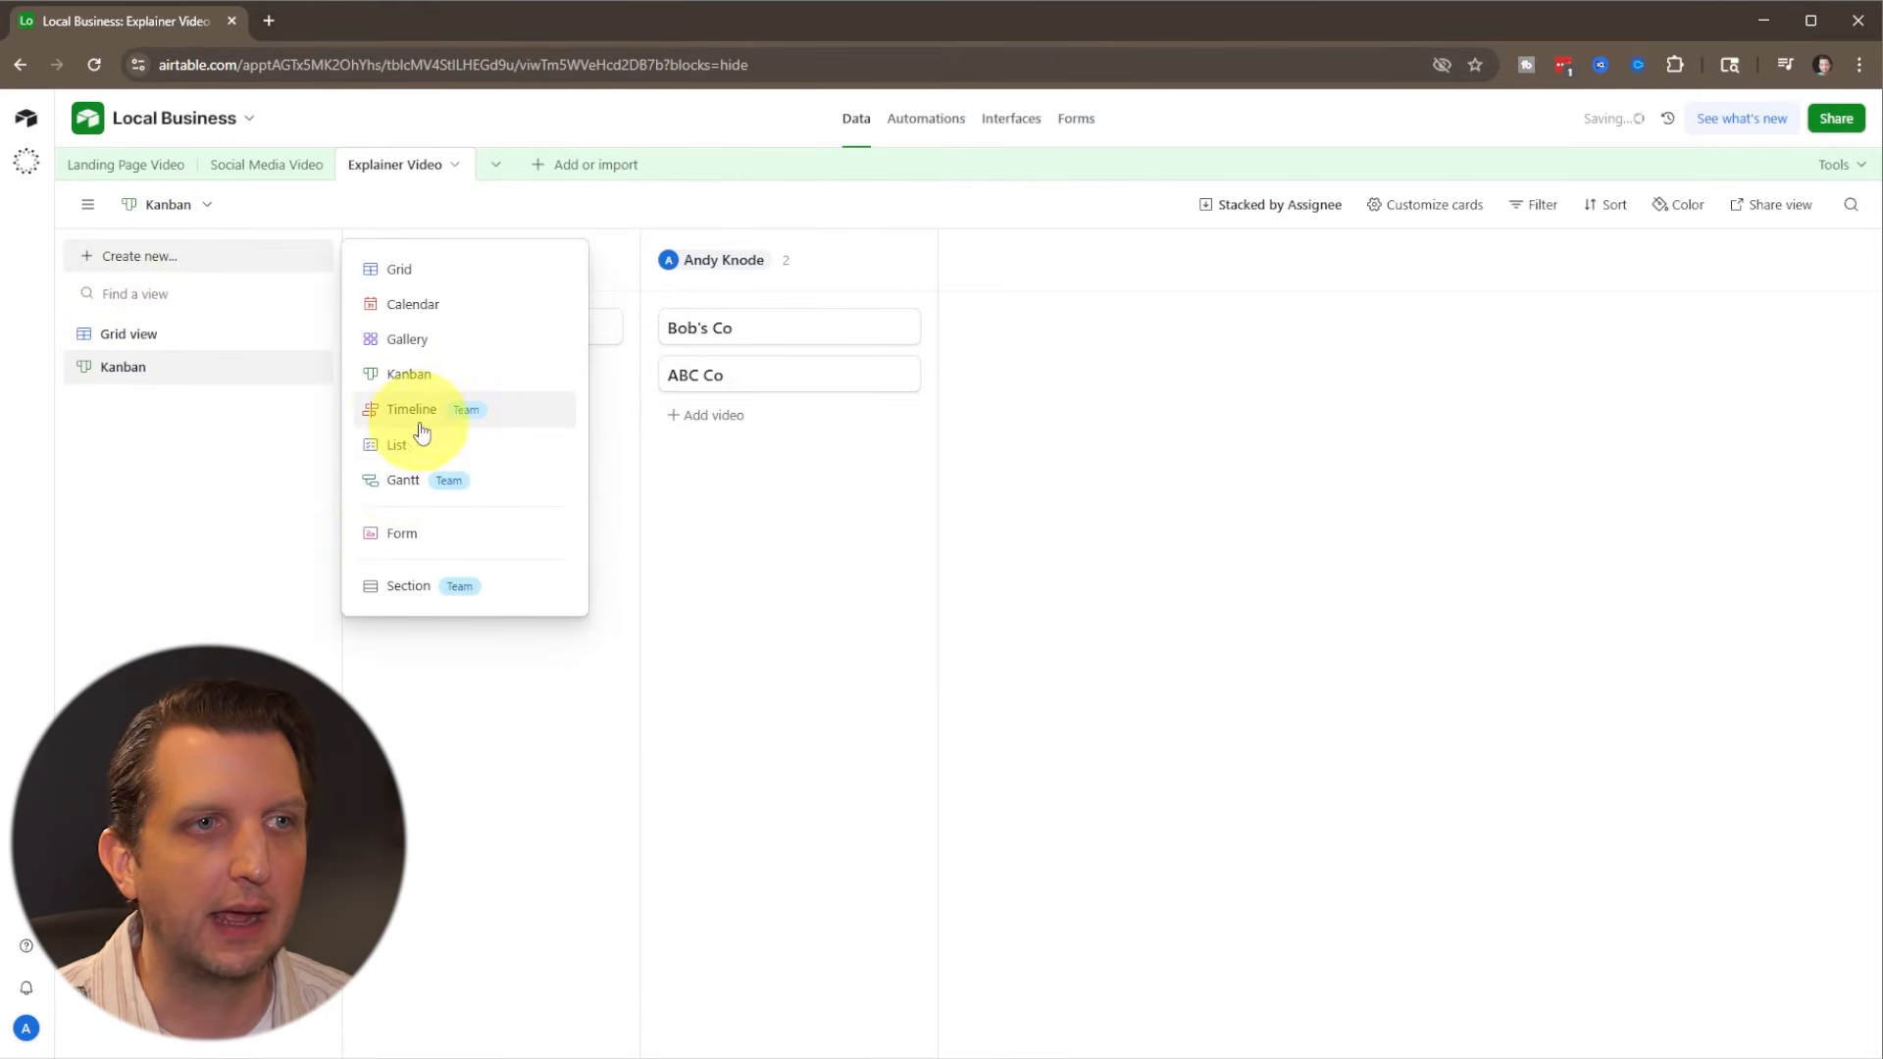
pyautogui.click(412, 304)
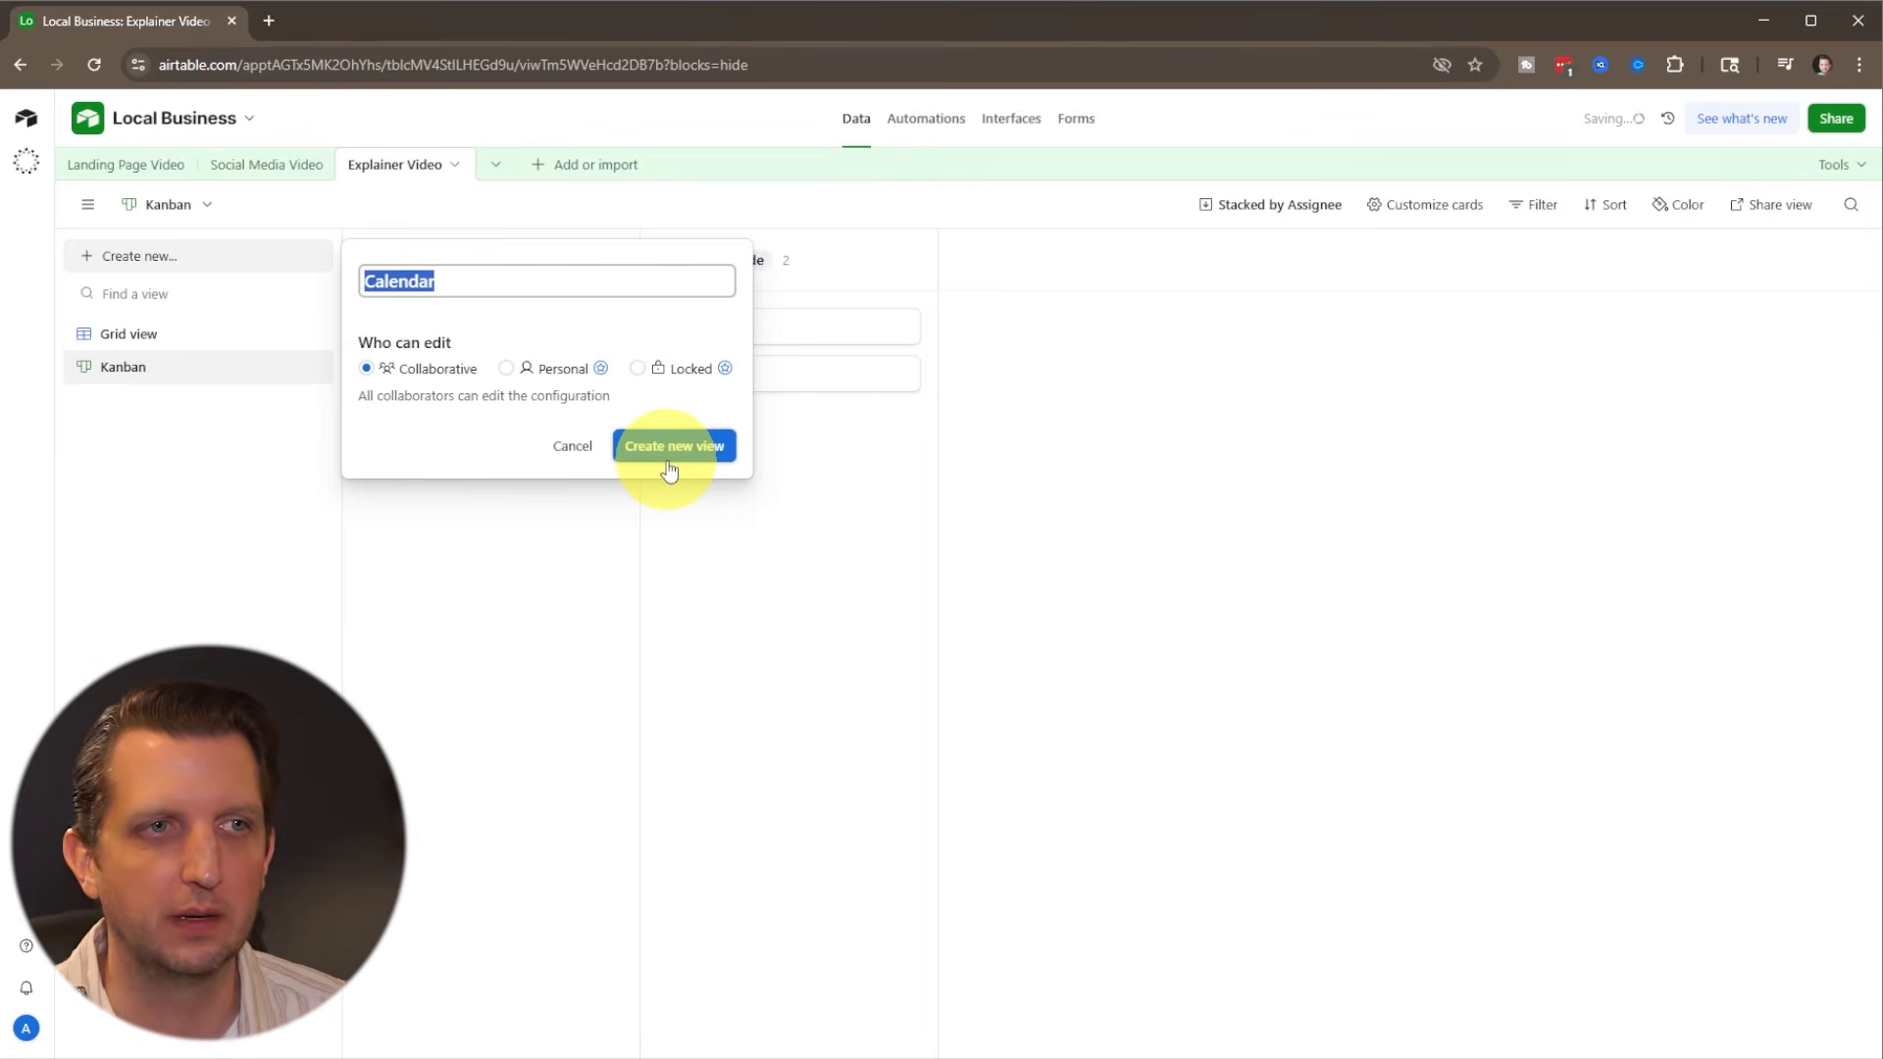
pyautogui.click(580, 450)
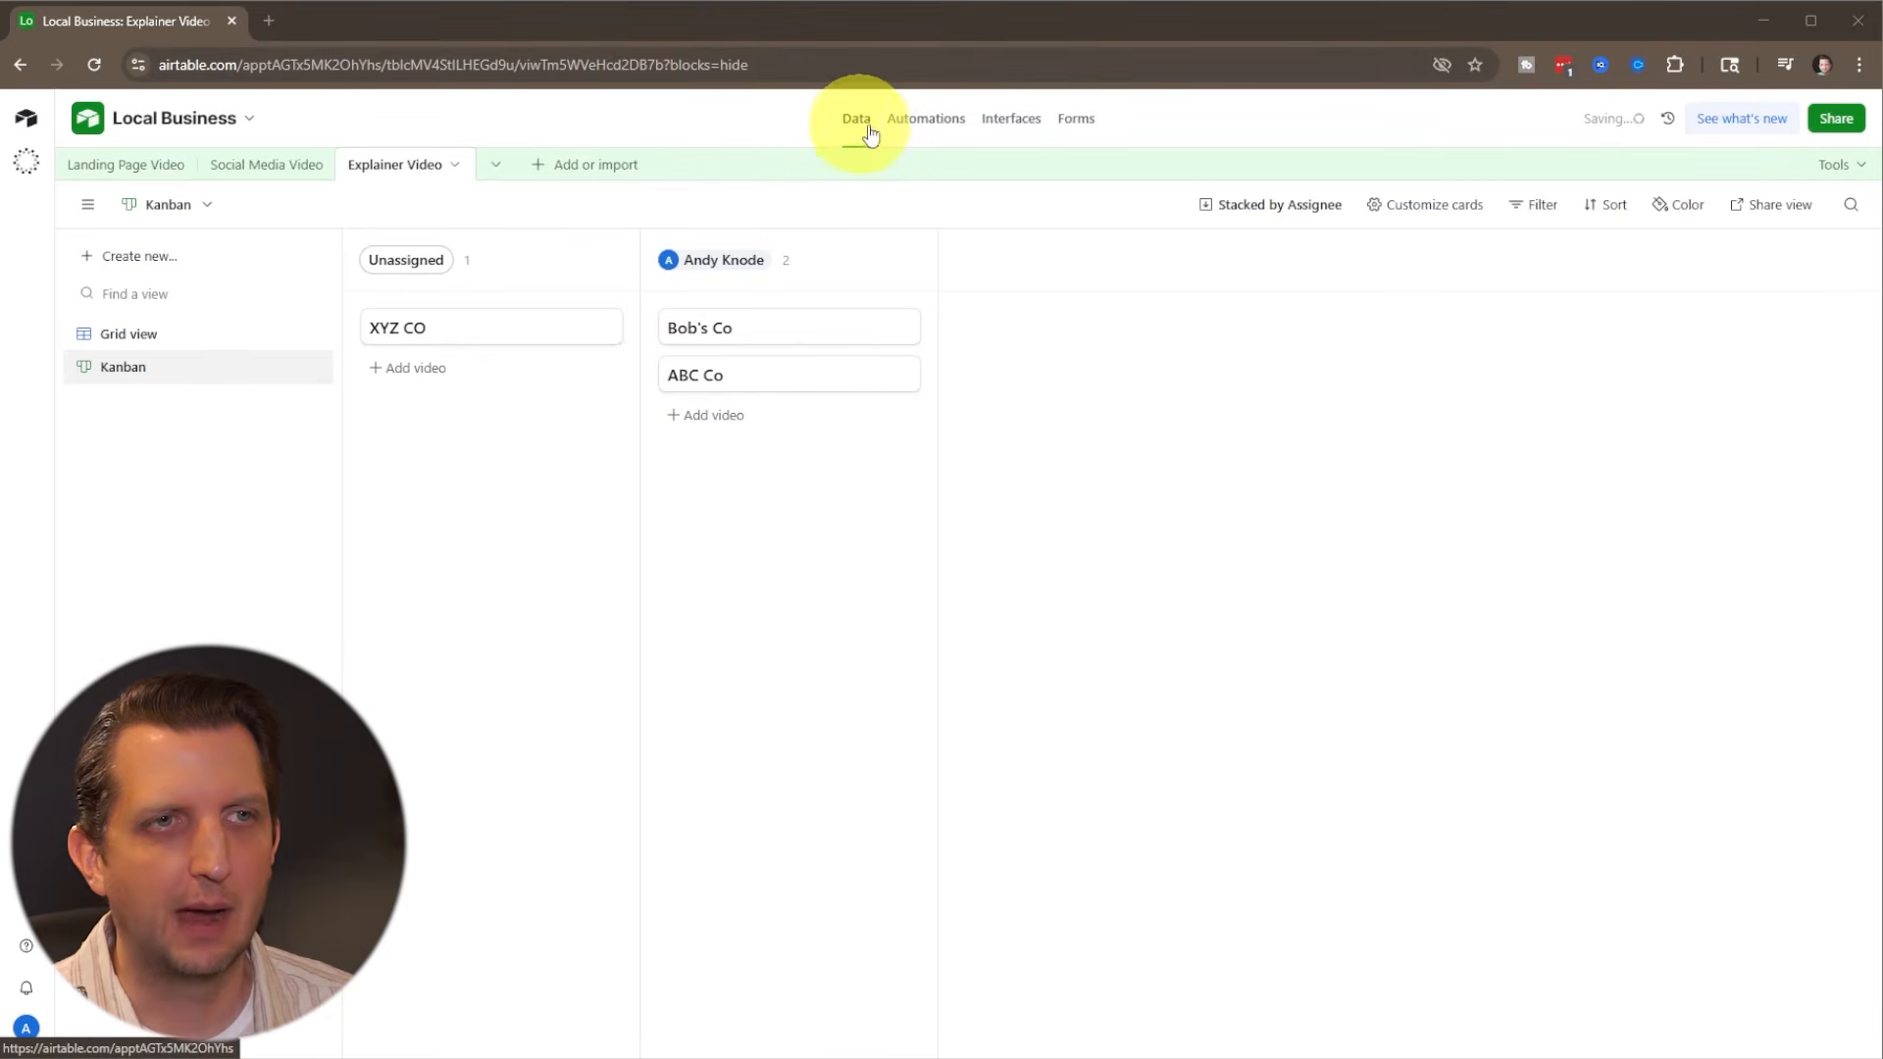
# Step: Start a new automation for the base with the trigger "When record matches conditions"
pyautogui.click(922, 123)
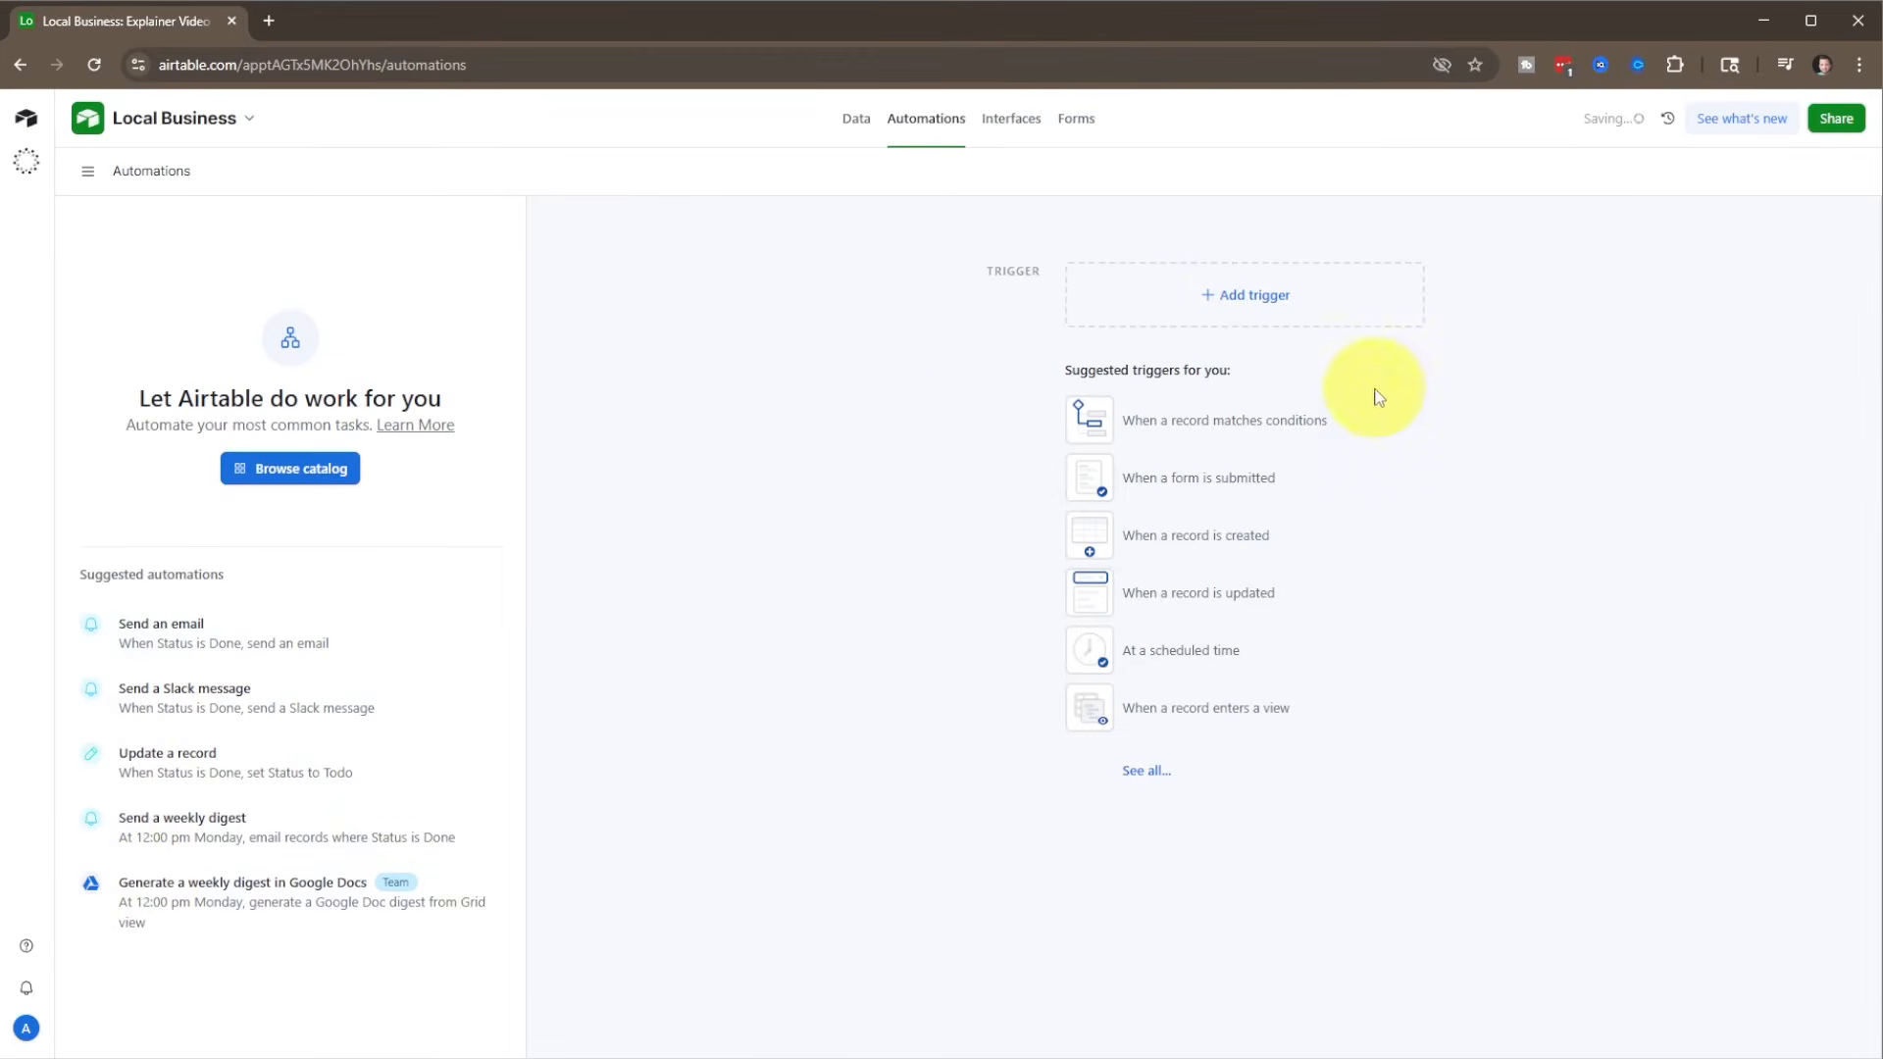
pyautogui.click(1212, 308)
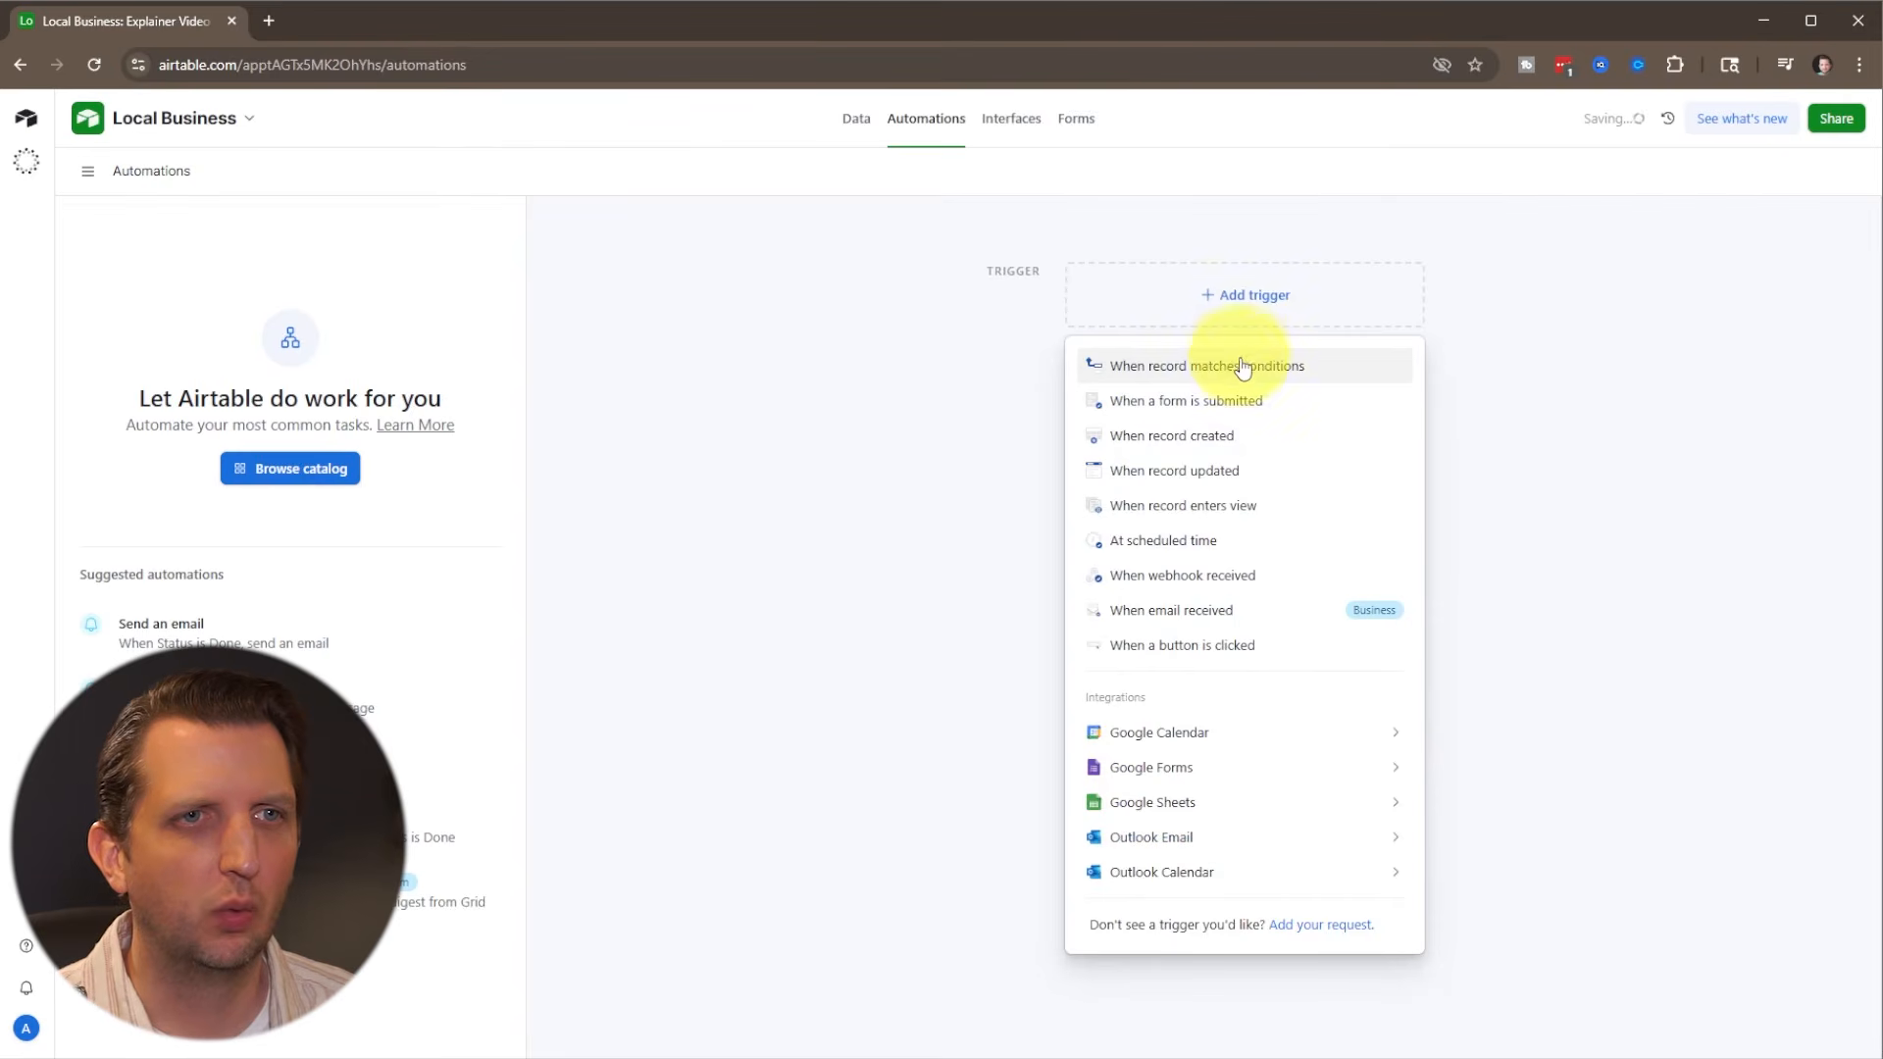
pyautogui.click(1237, 371)
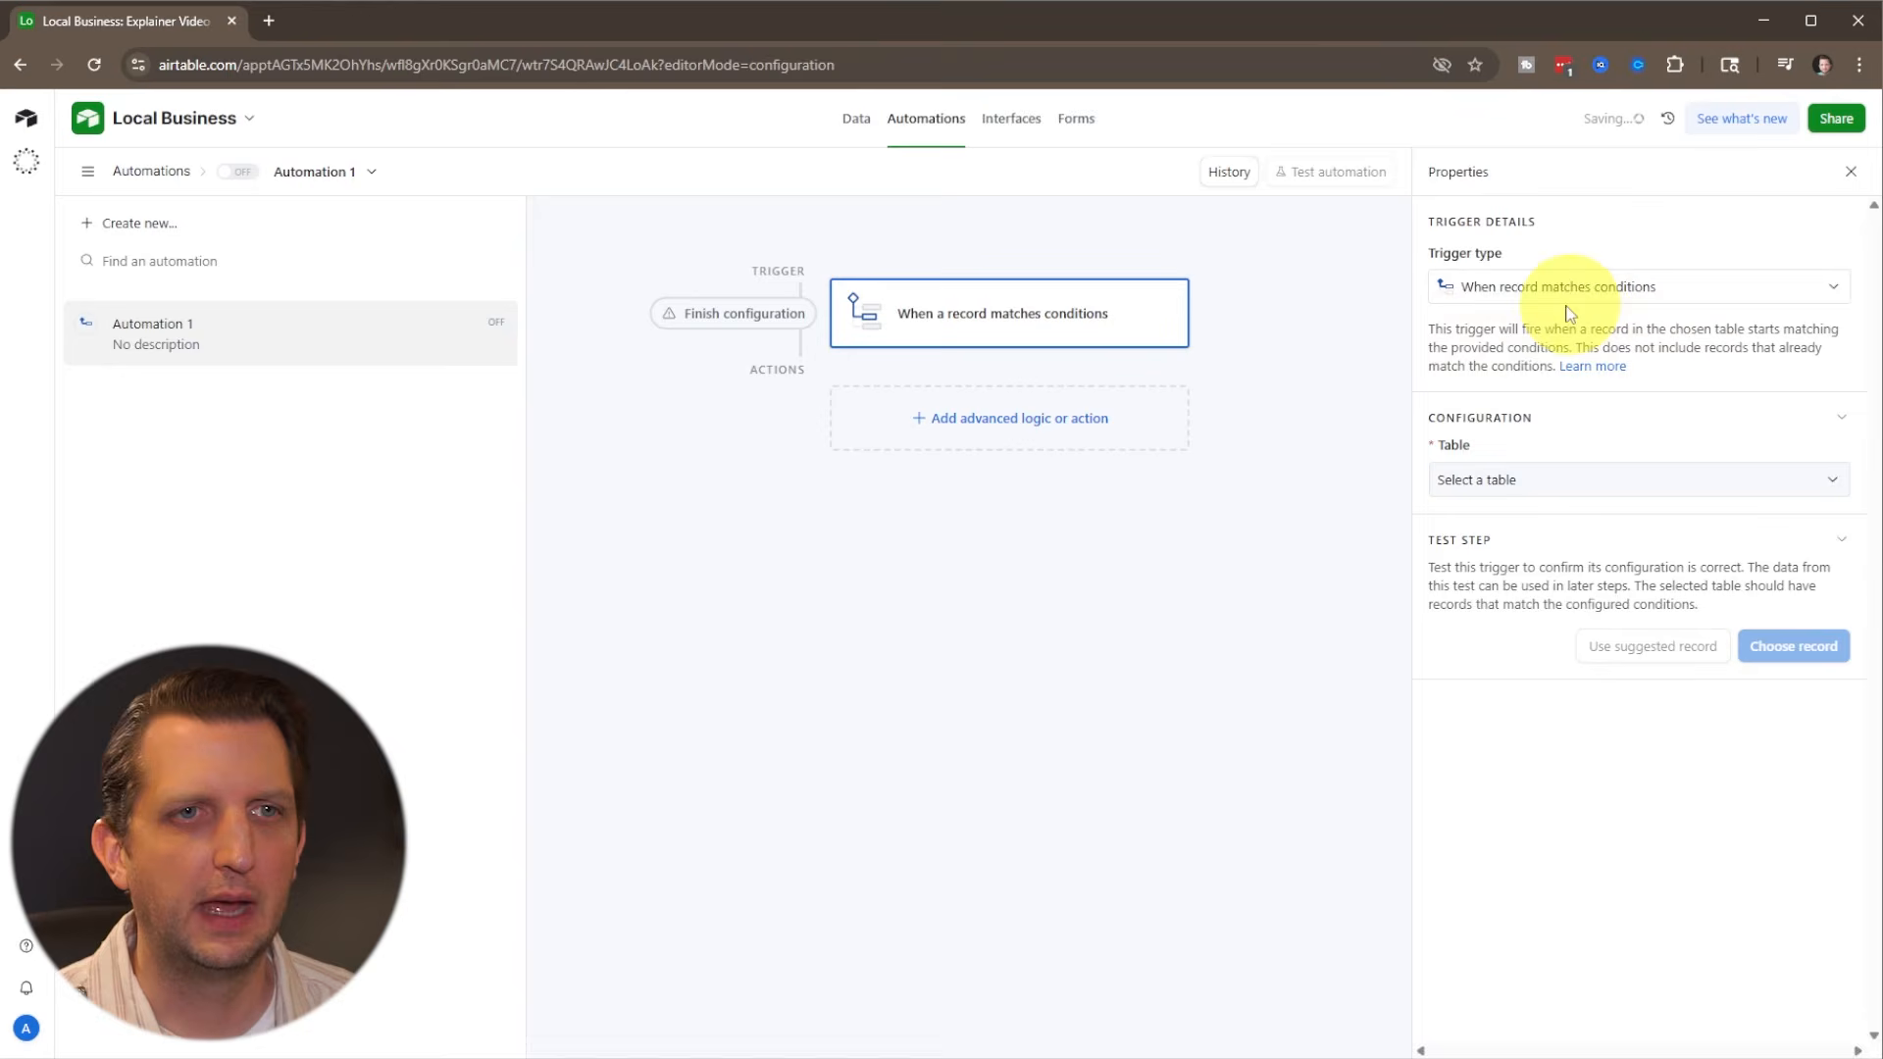
# Step: Configure the trigger to fire for the Explainer Video table when Complete is checked
pyautogui.click(1535, 482)
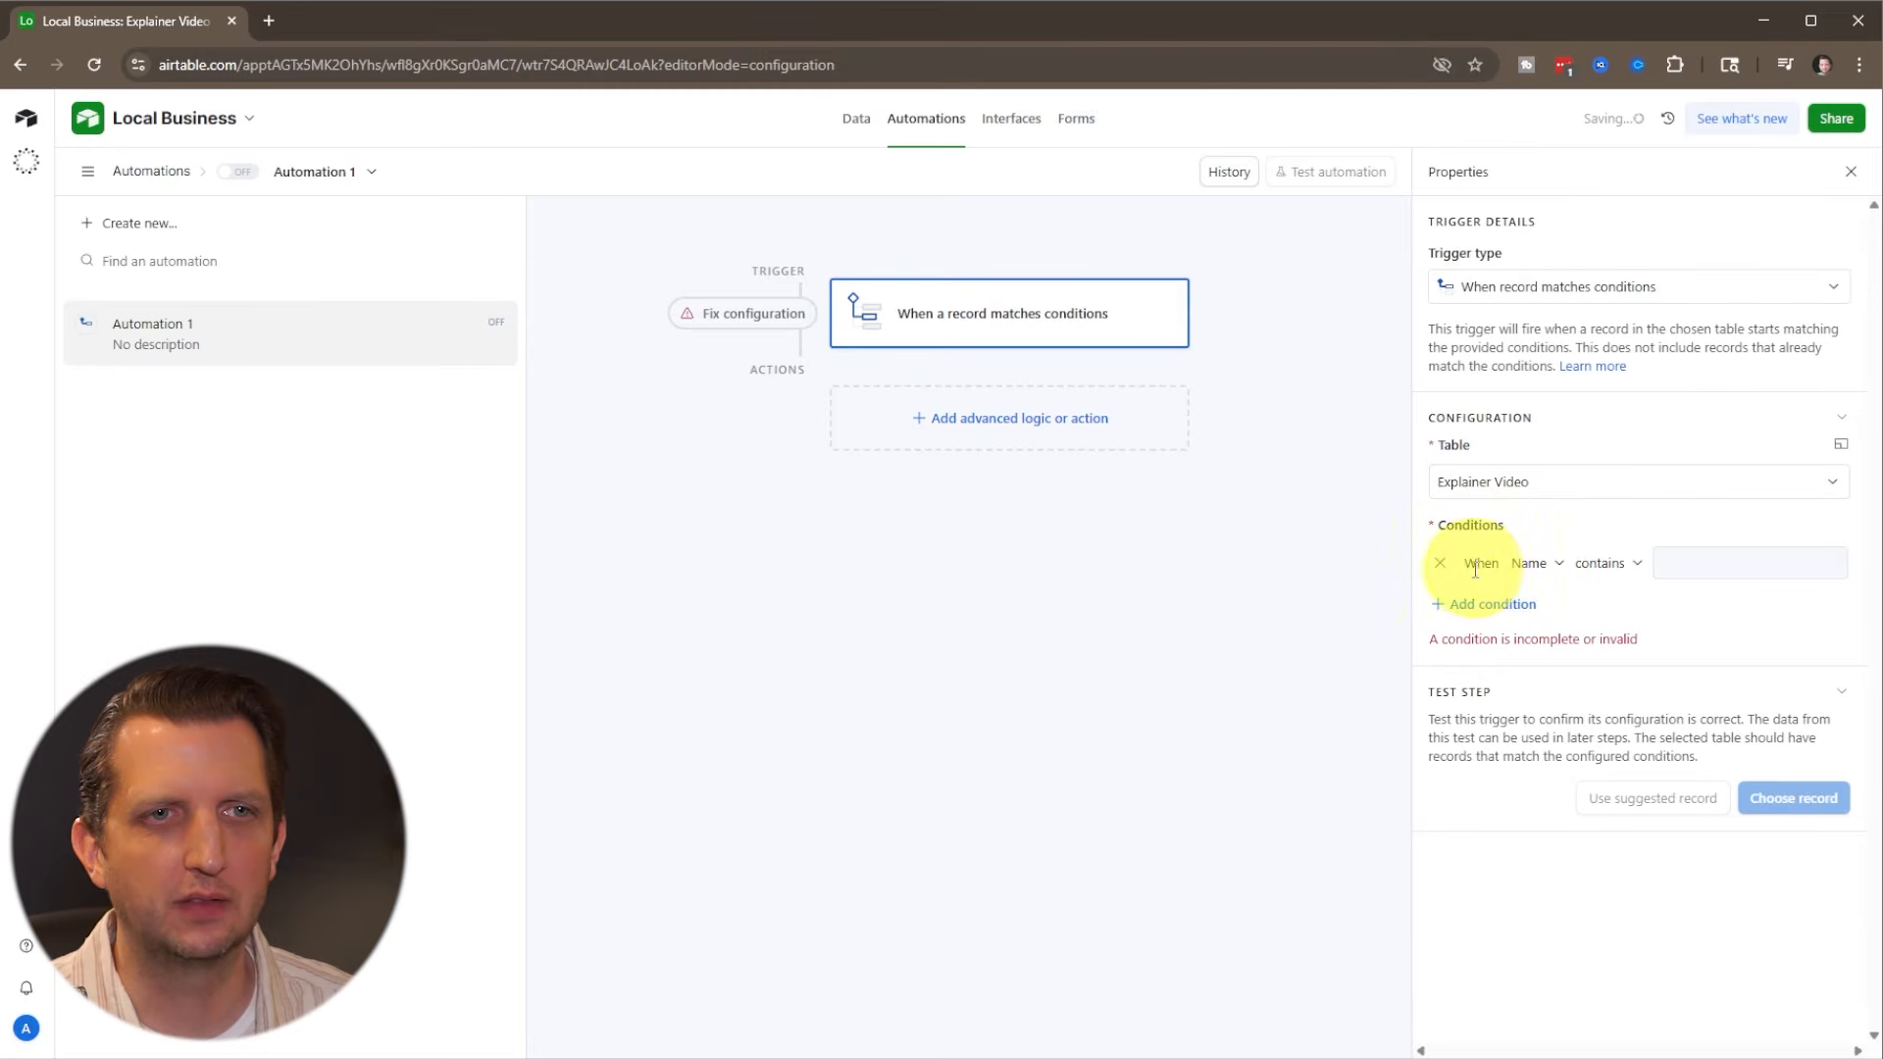
pyautogui.click(1545, 571)
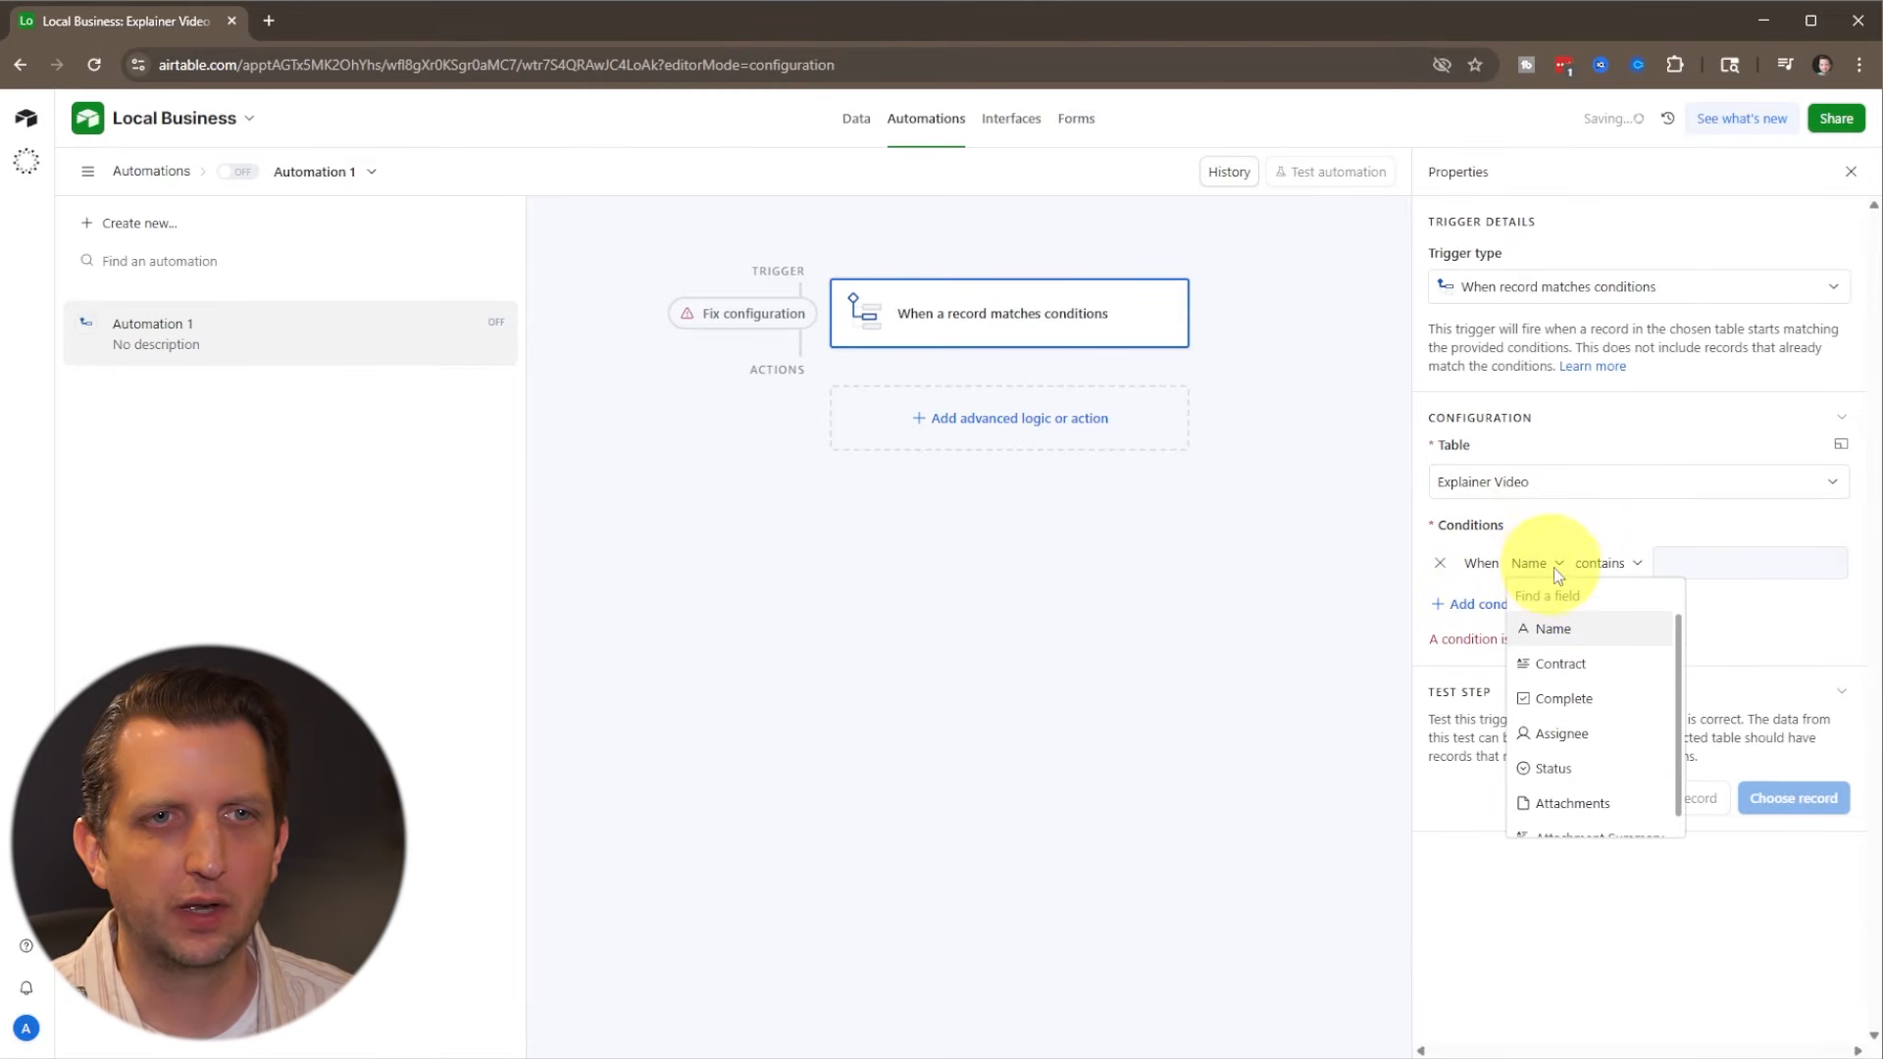
pyautogui.click(1564, 699)
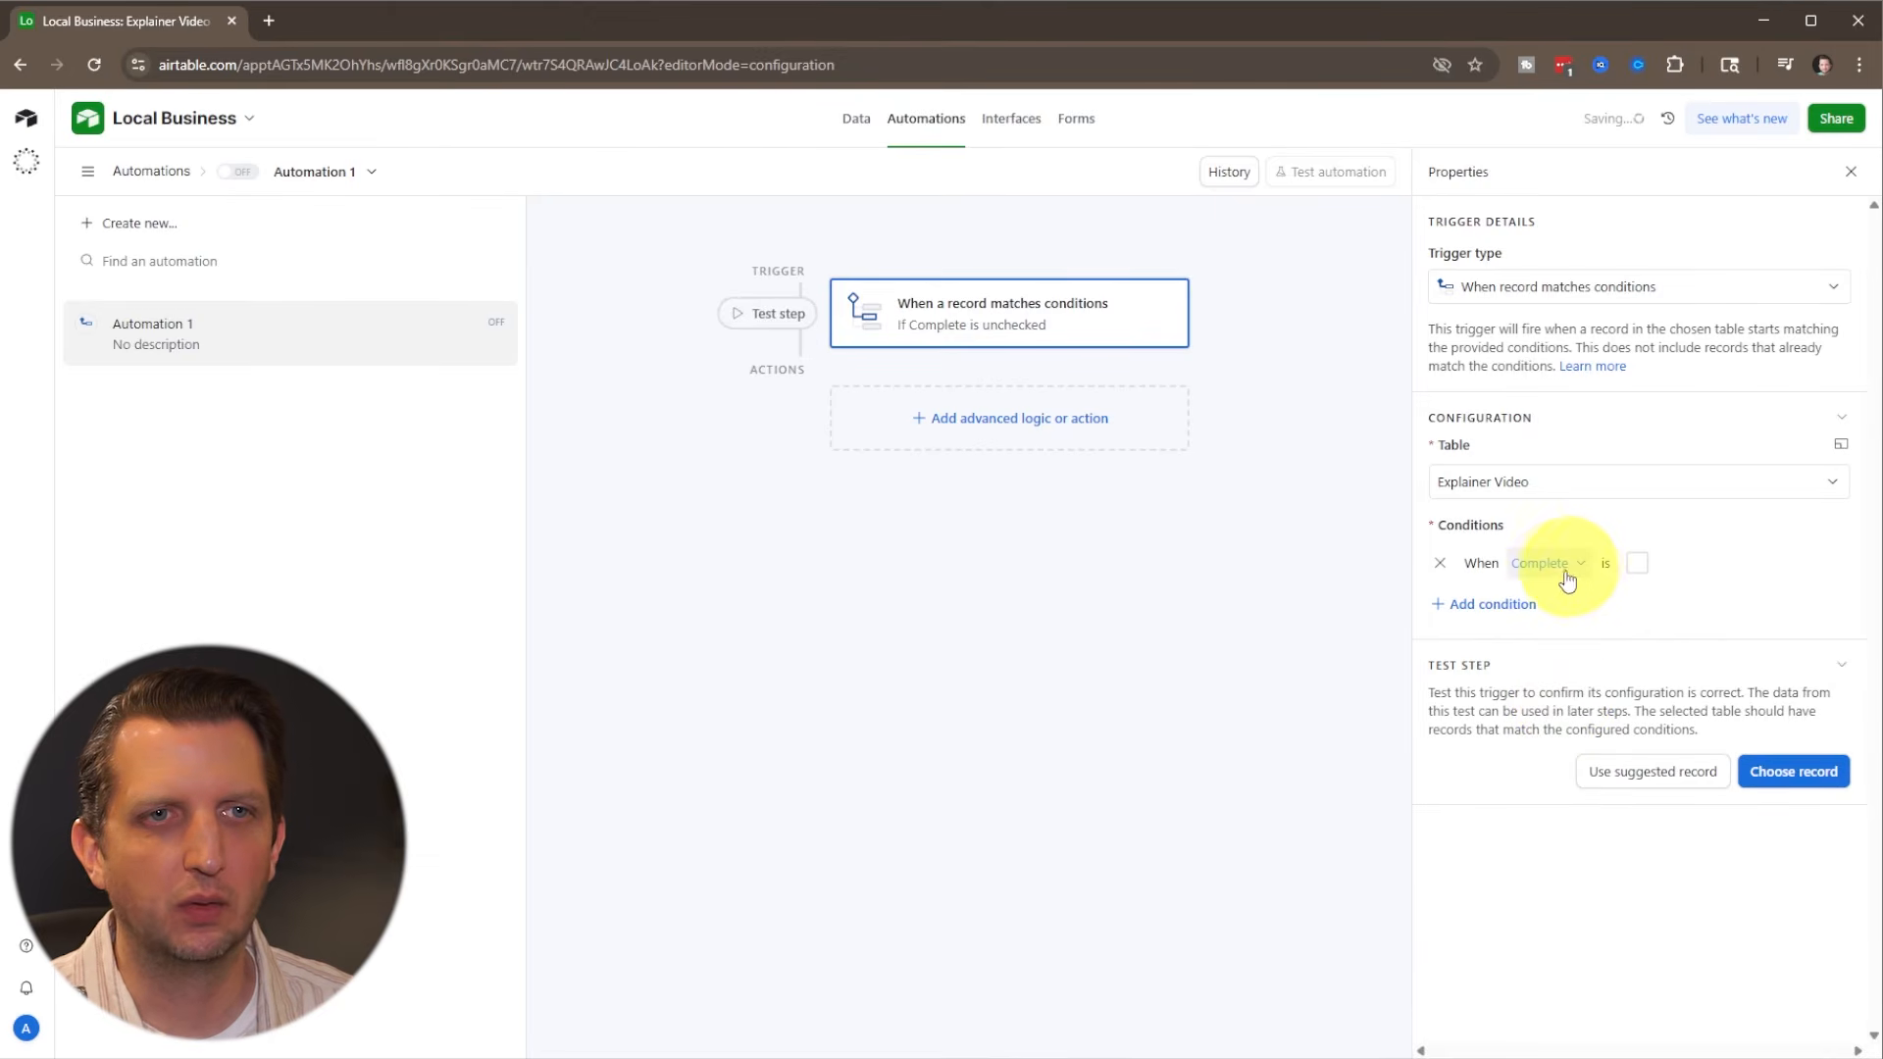
pyautogui.click(1637, 565)
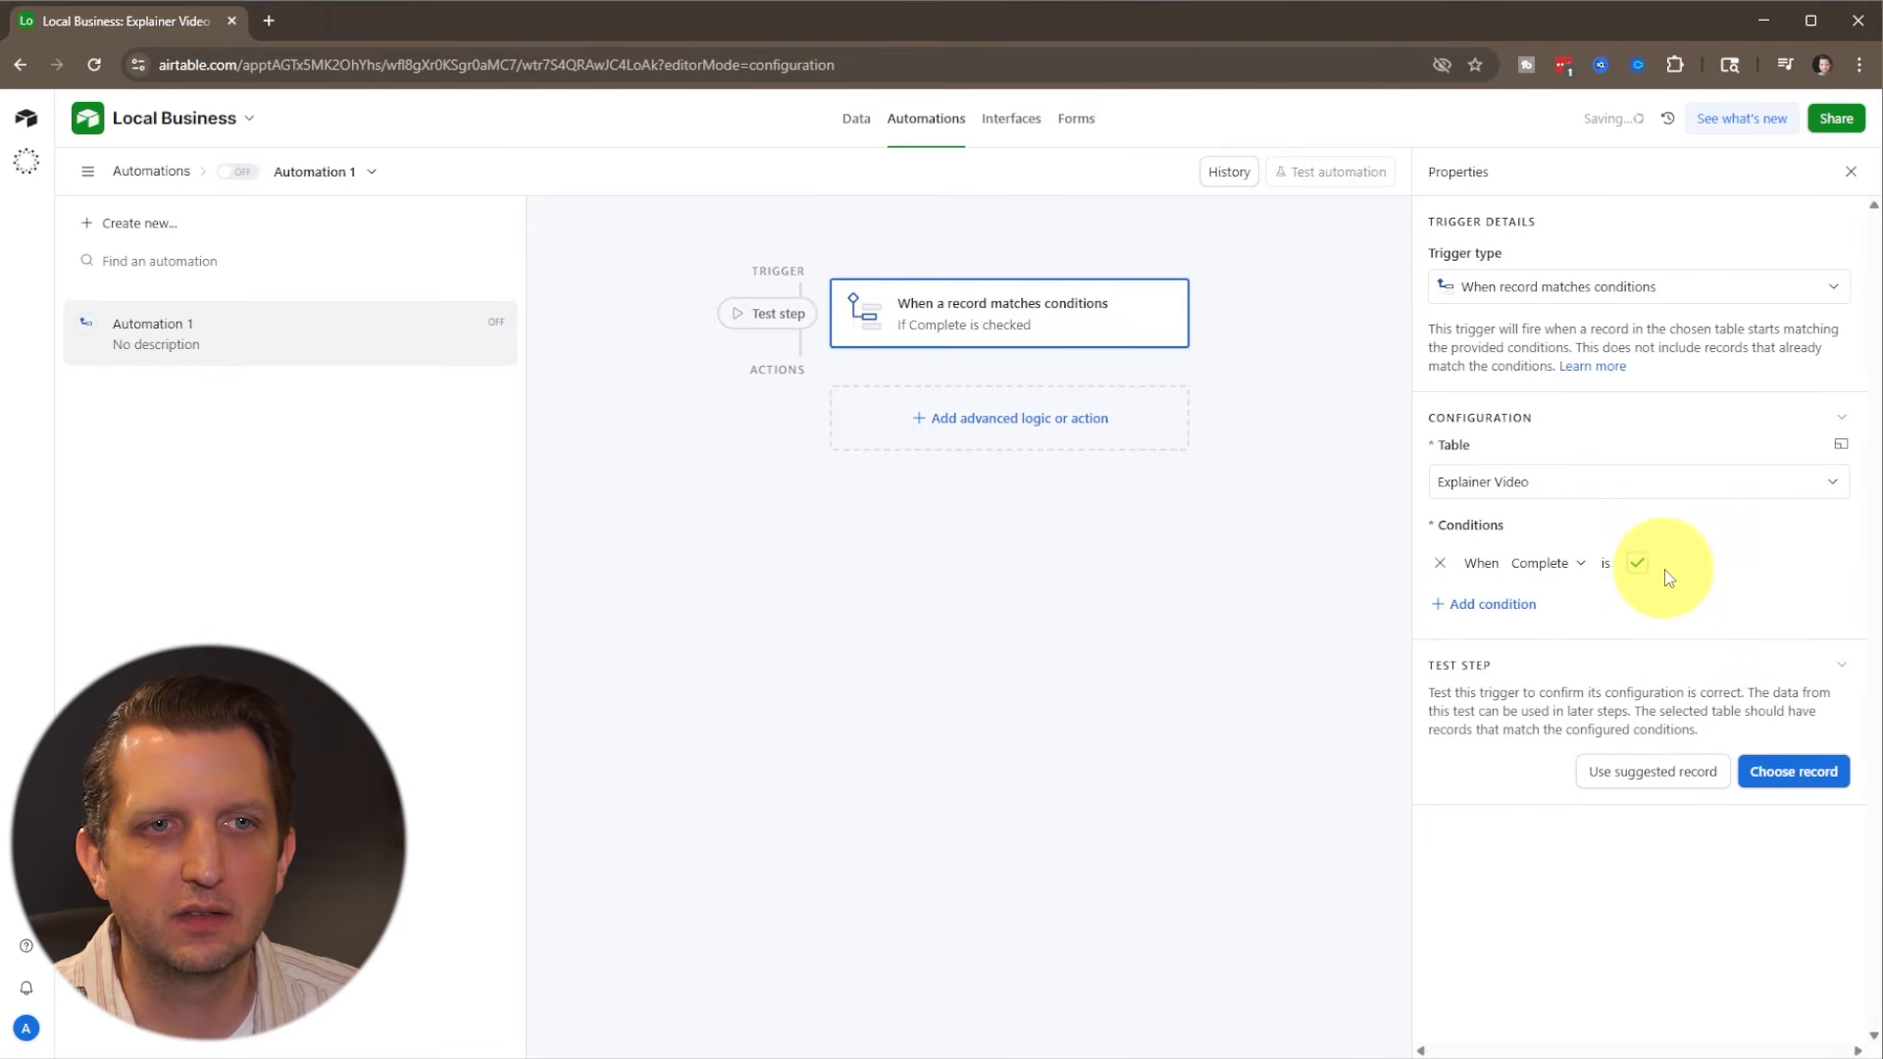
# Step: Test the trigger with a chosen record and add a Send email action to the automation
pyautogui.click(1795, 771)
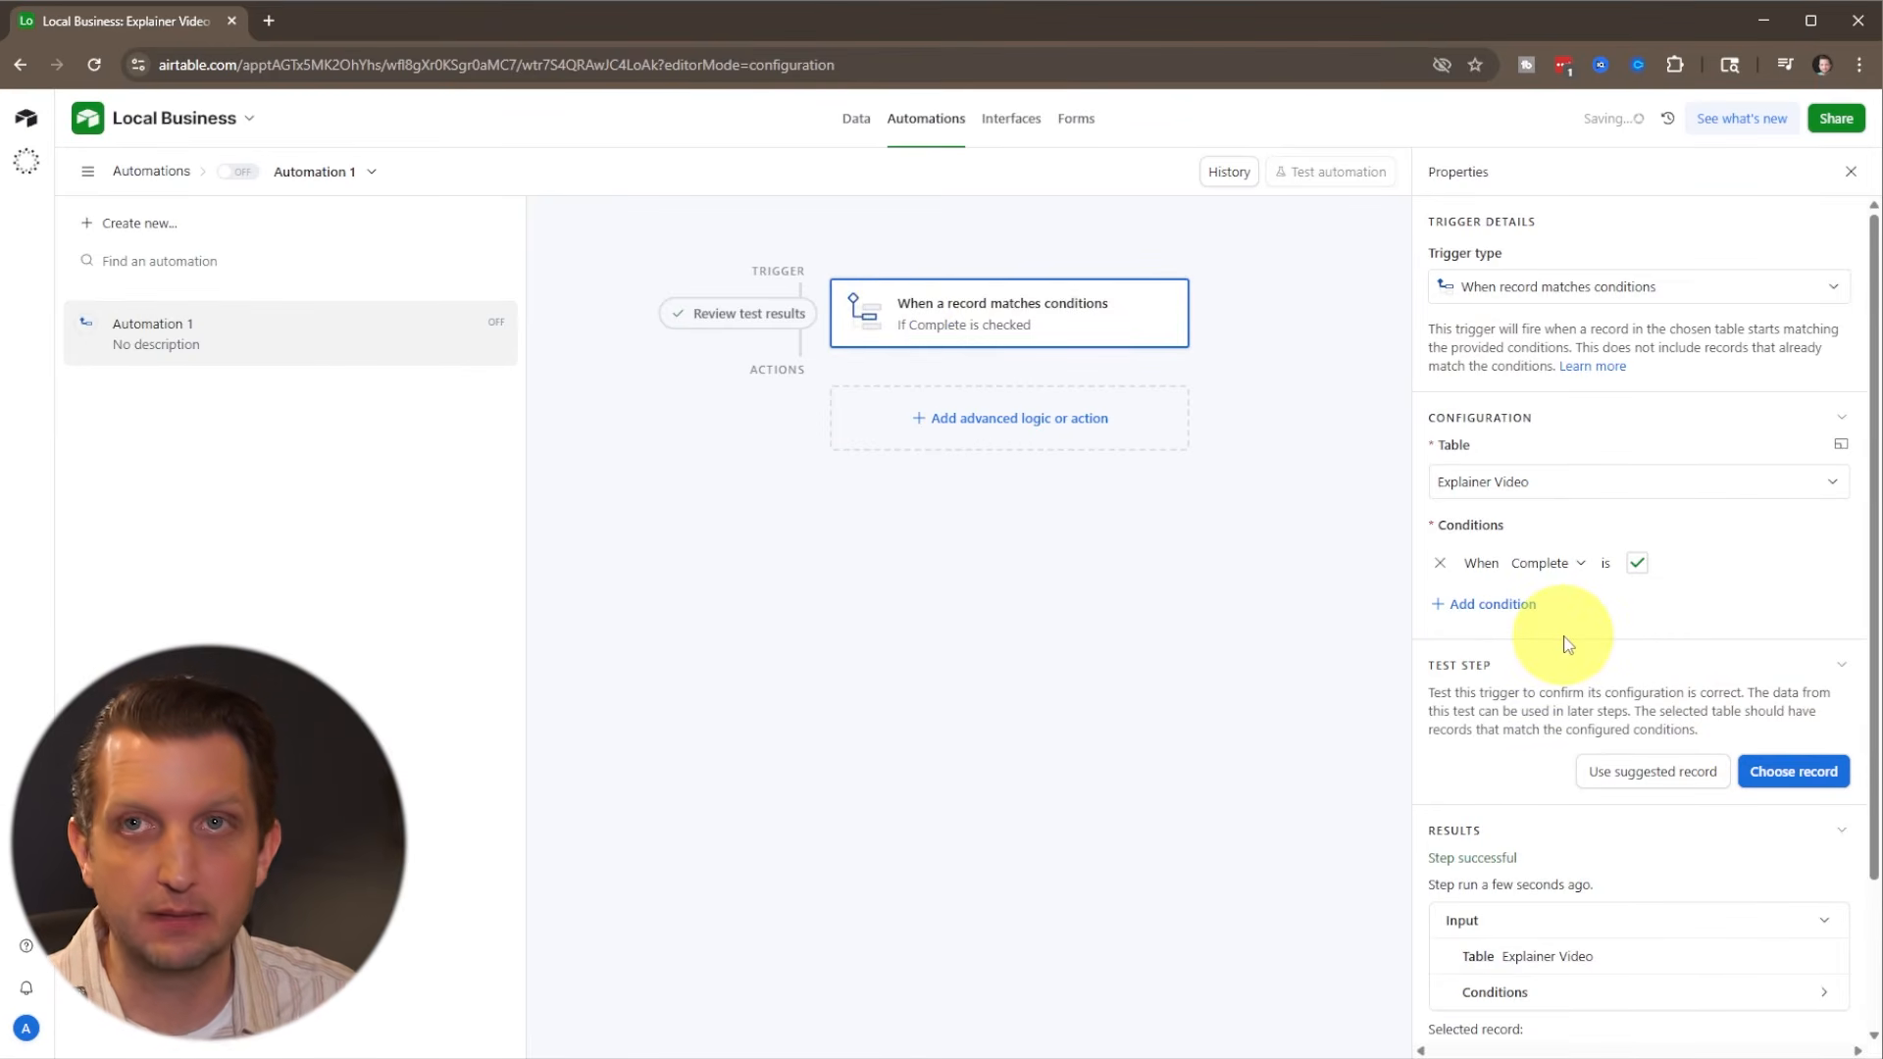
pyautogui.click(921, 430)
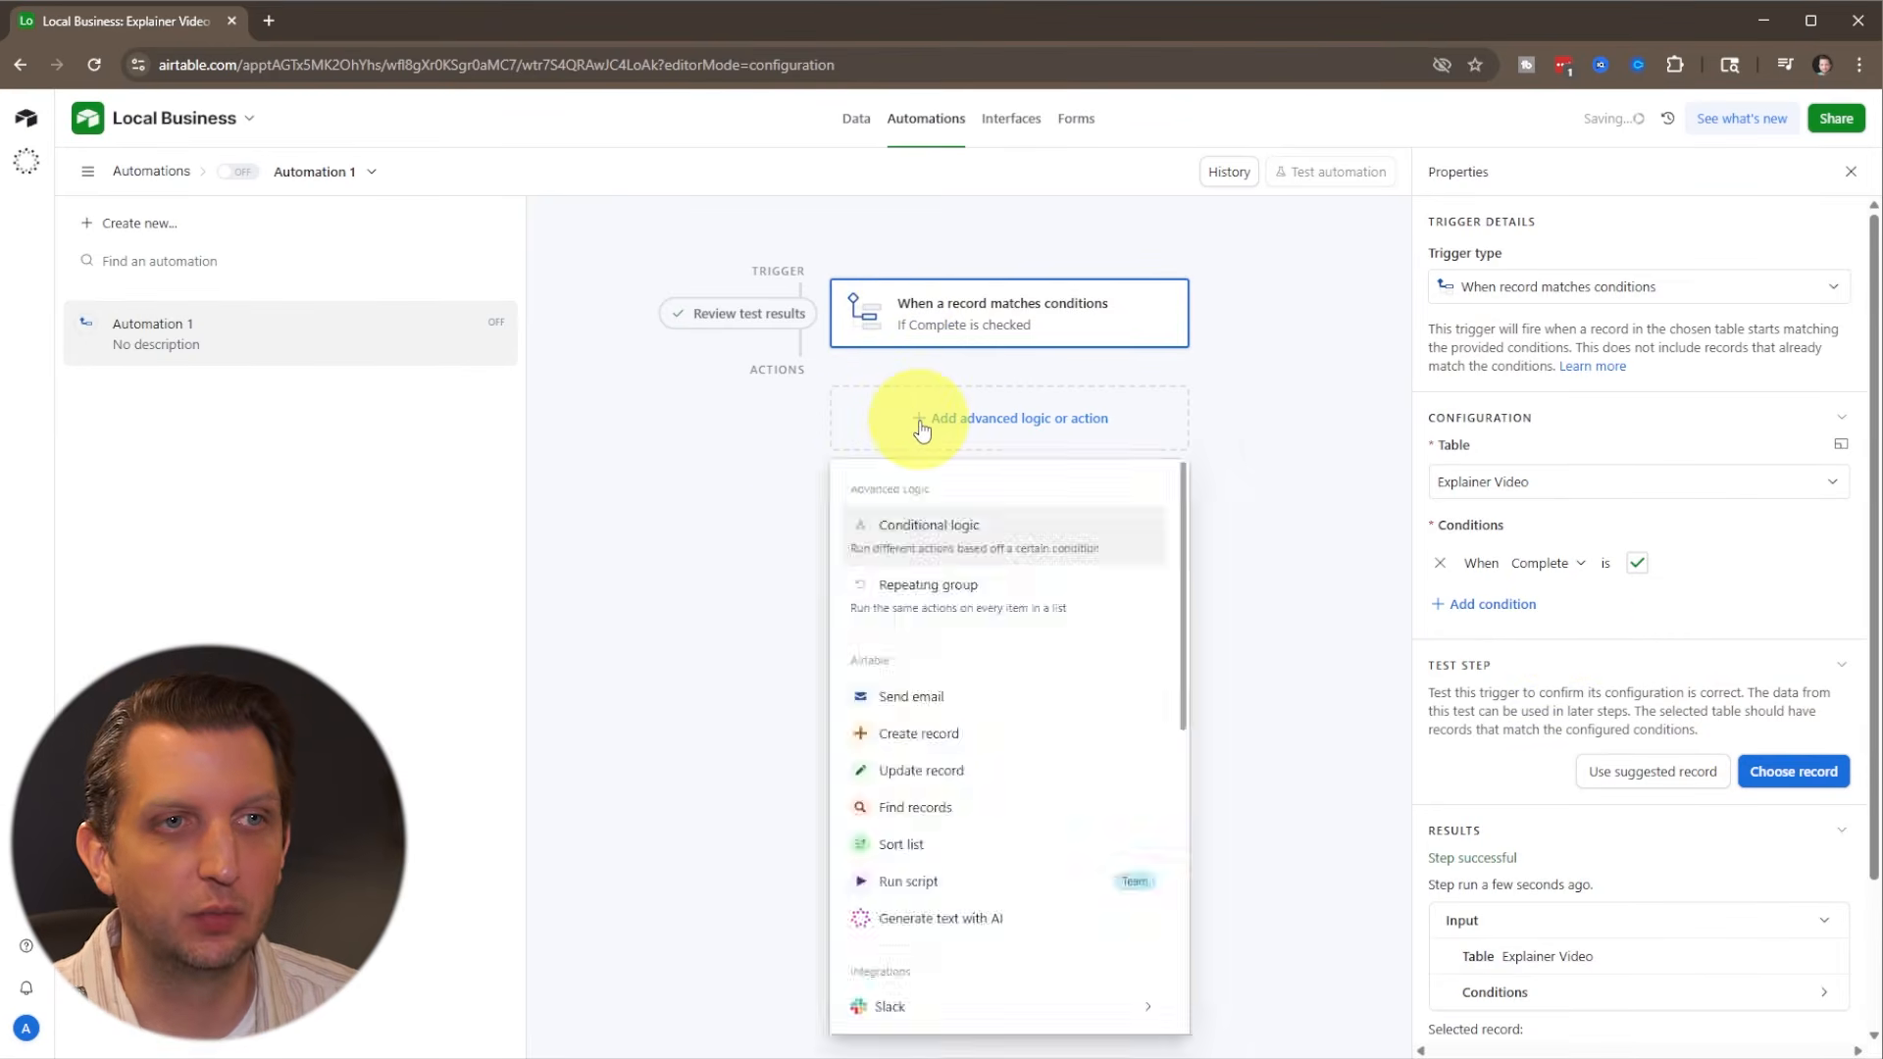
pyautogui.click(950, 700)
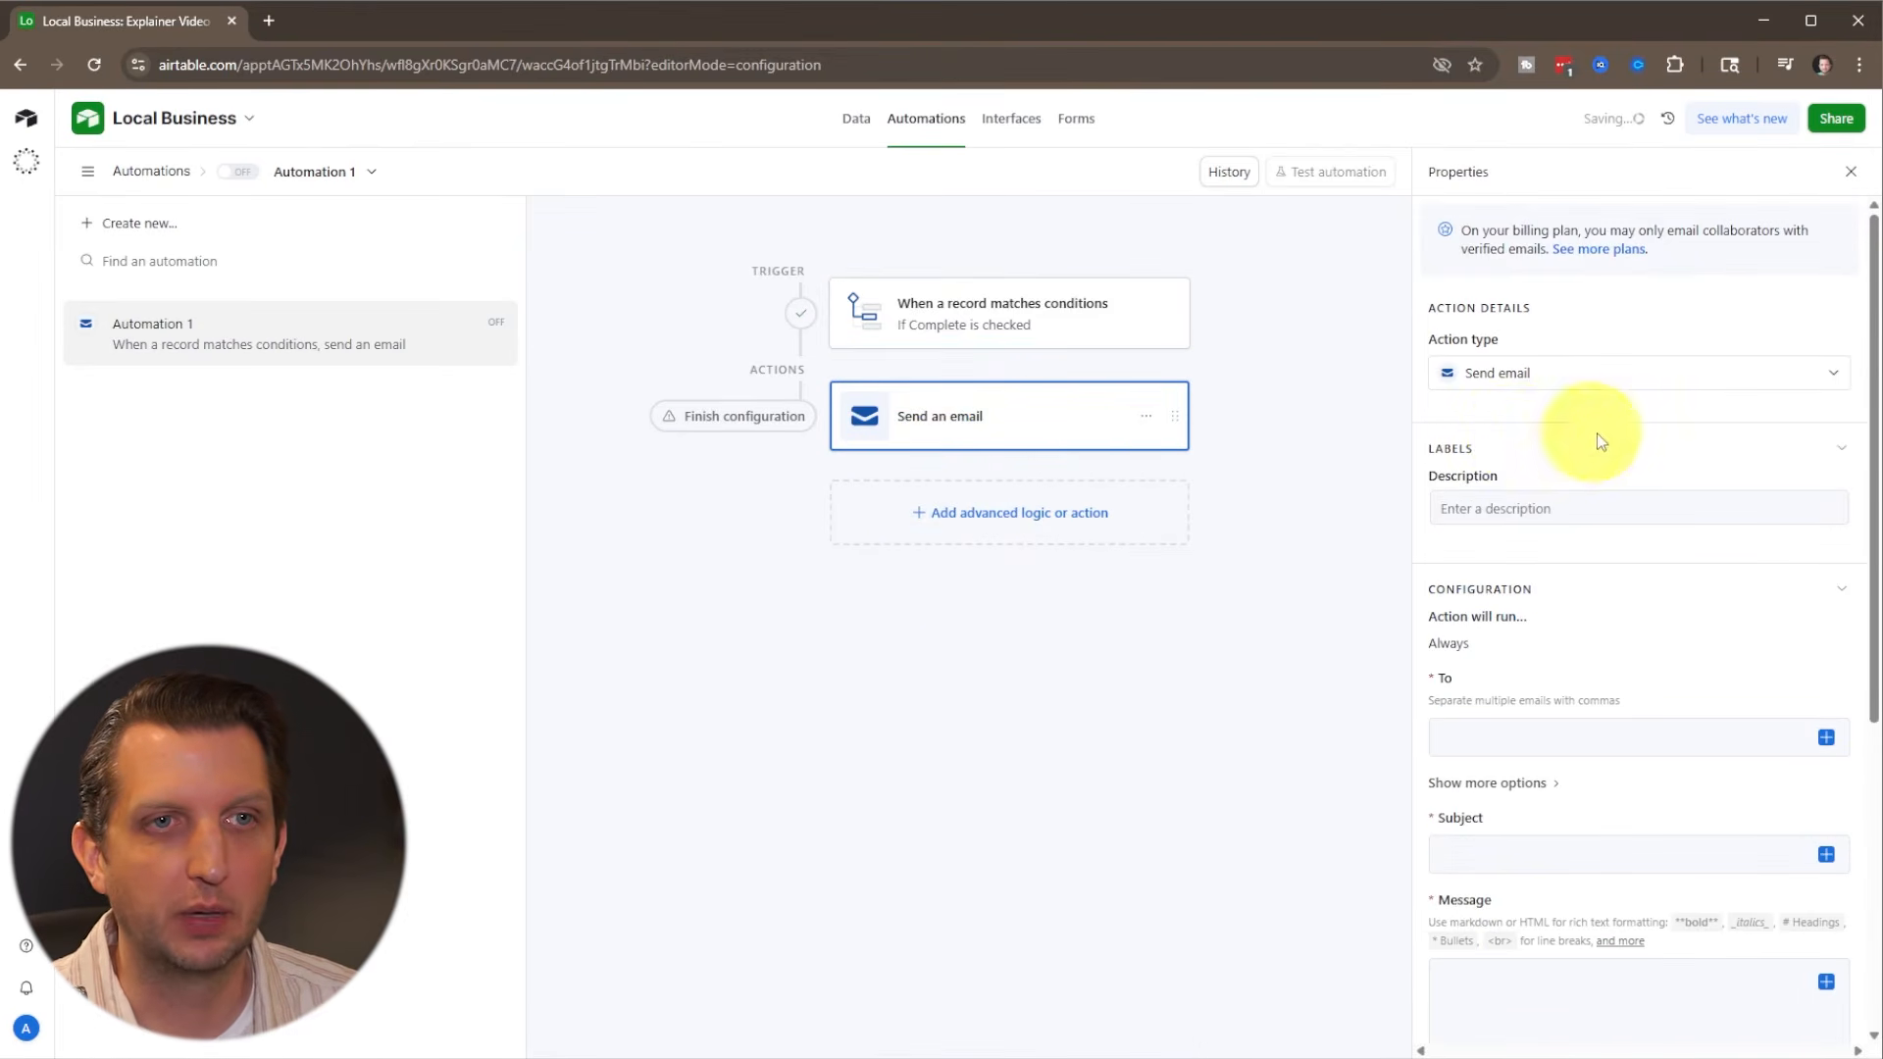
# Step: Configure the email with description "Congrats", the recipient's address, subject "We Did it" and message "We are done with this project well done team"
pyautogui.click(1523, 510)
pyautogui.write('Congrats')
pyautogui.click(1578, 740)
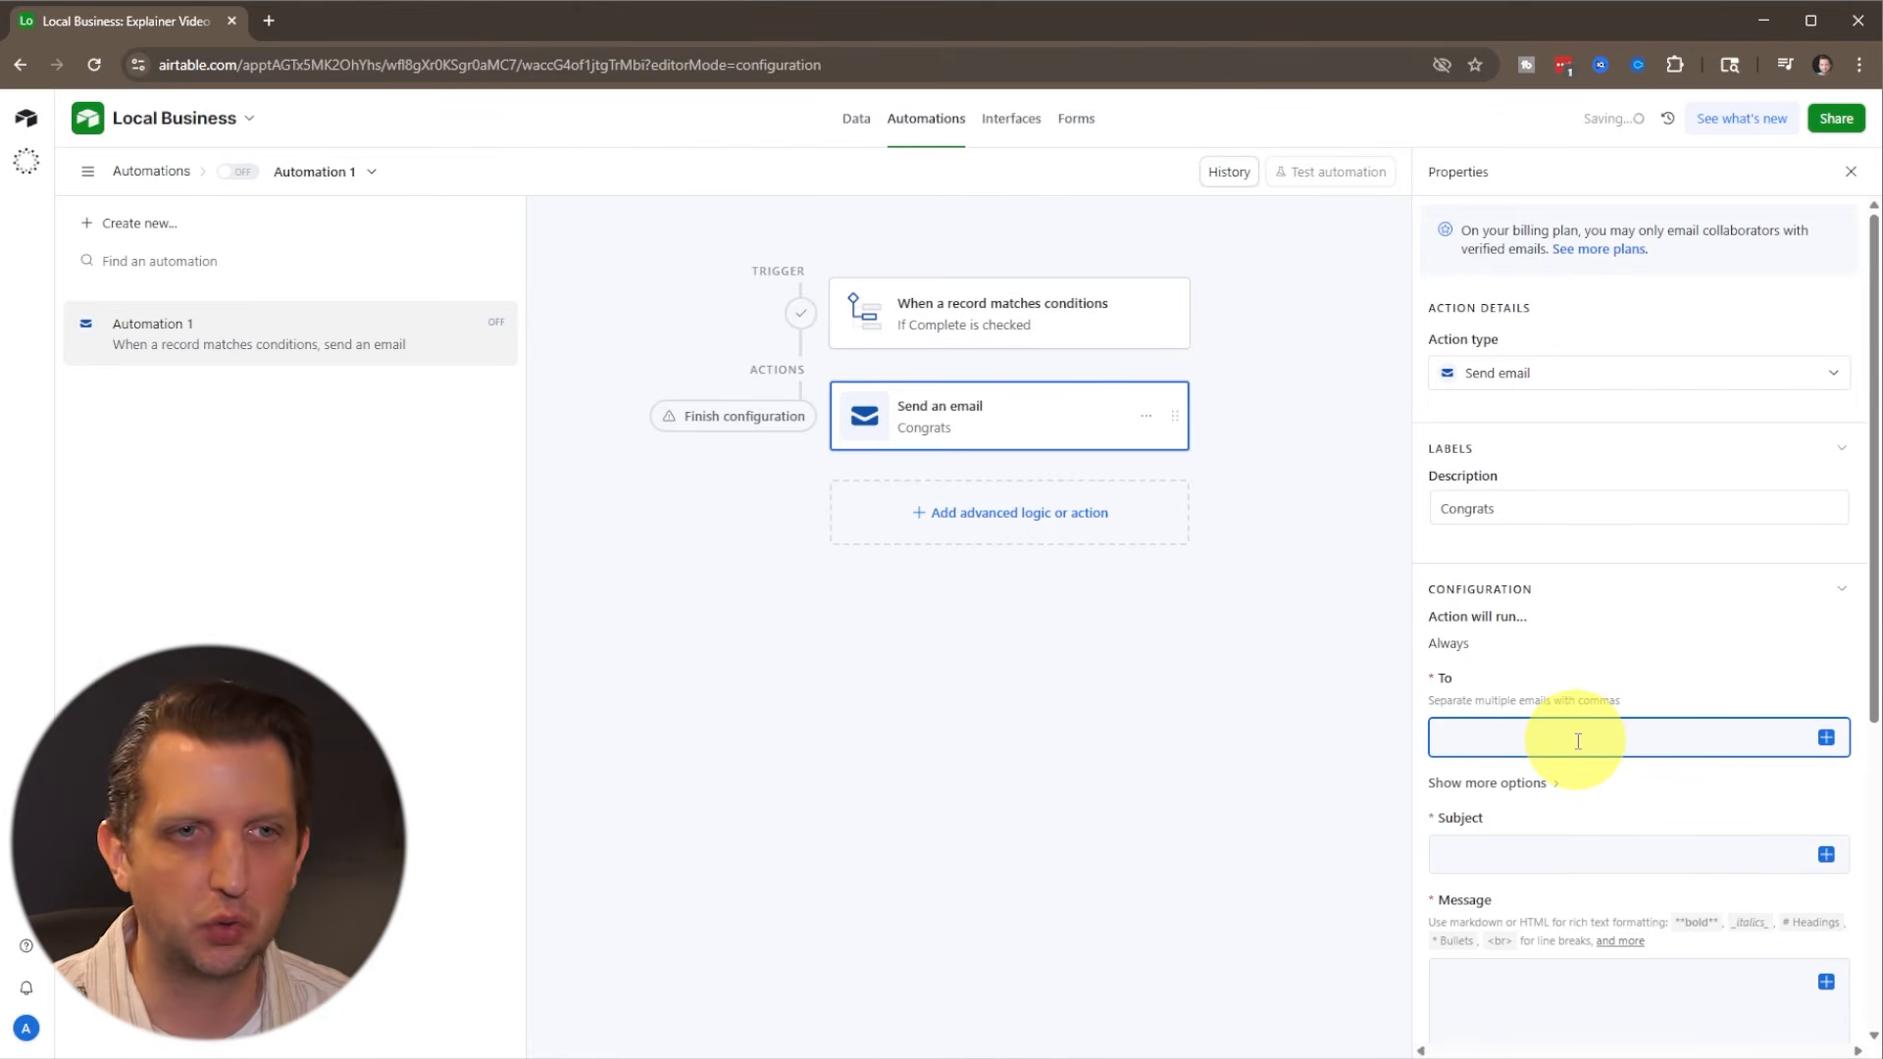
pyautogui.click(1511, 849)
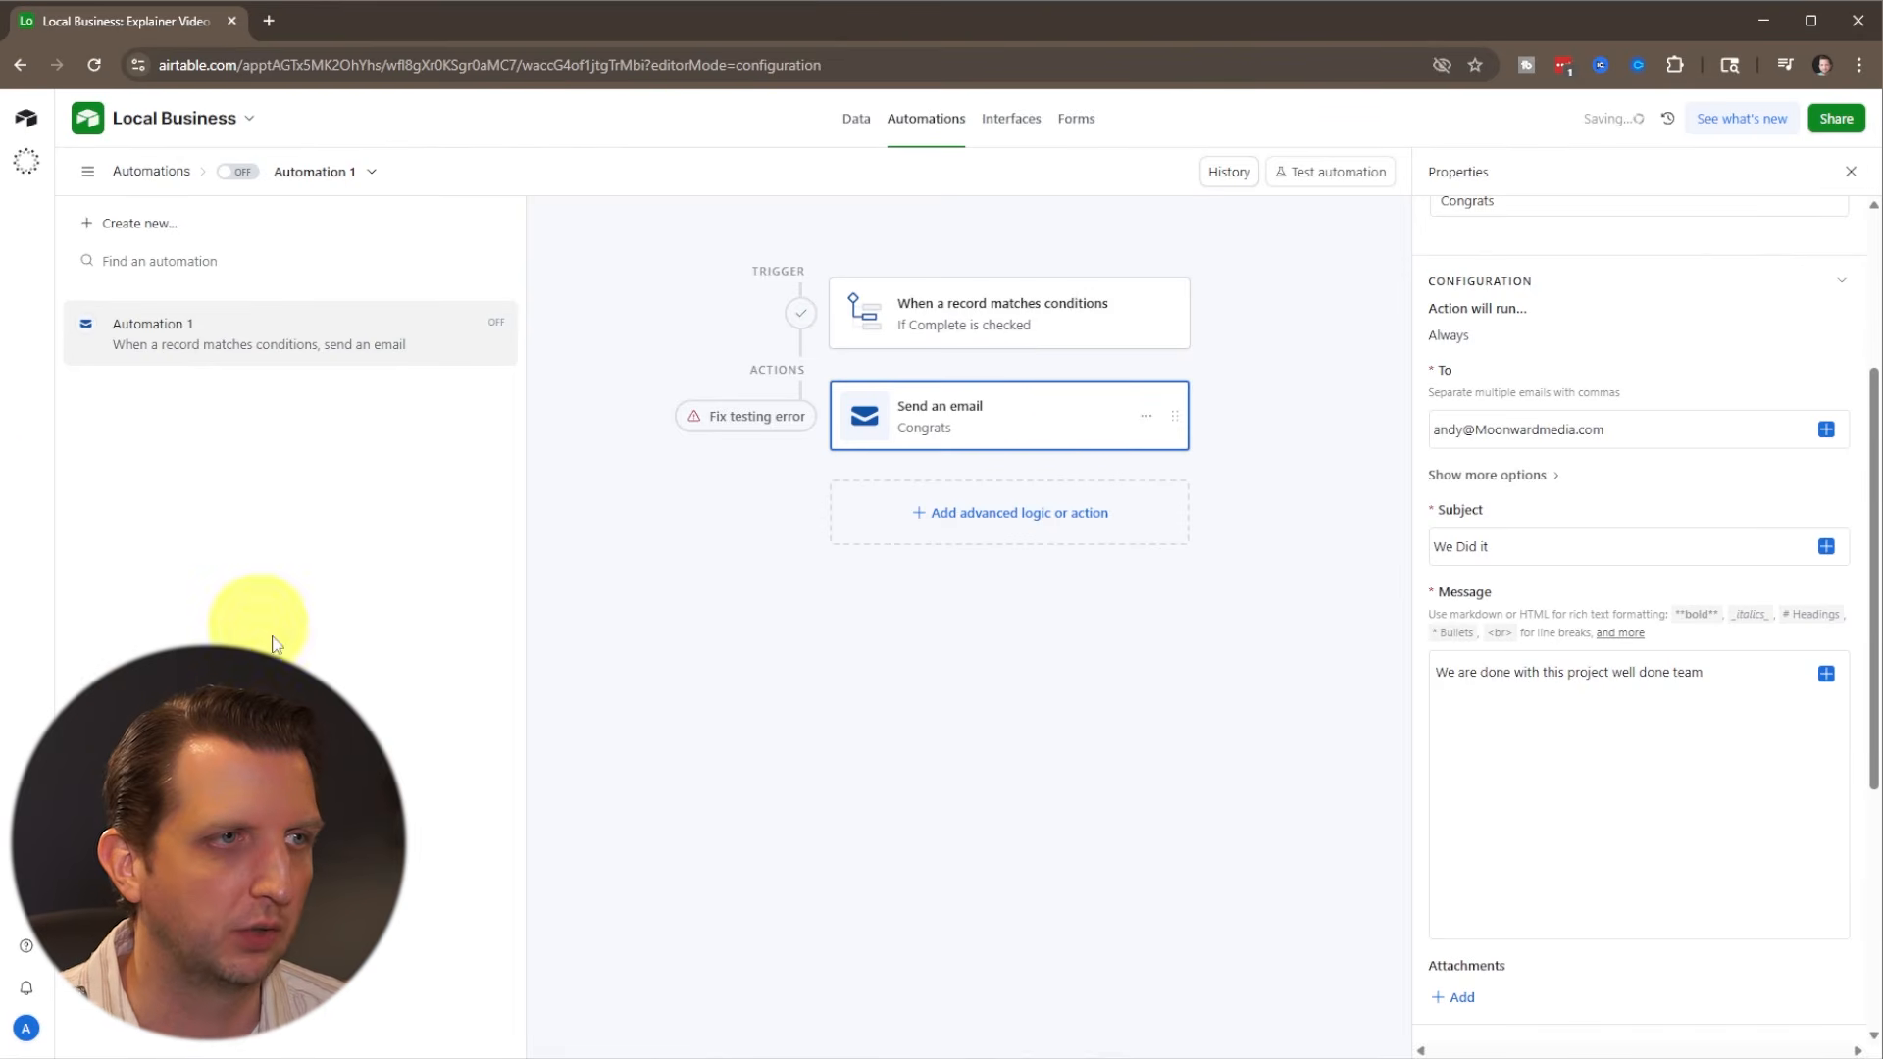
# Step: In the Explainer Video grid, create a field named Multi Use Video linked to Landing Page Video, including a lookup field for Name
pyautogui.click(855, 130)
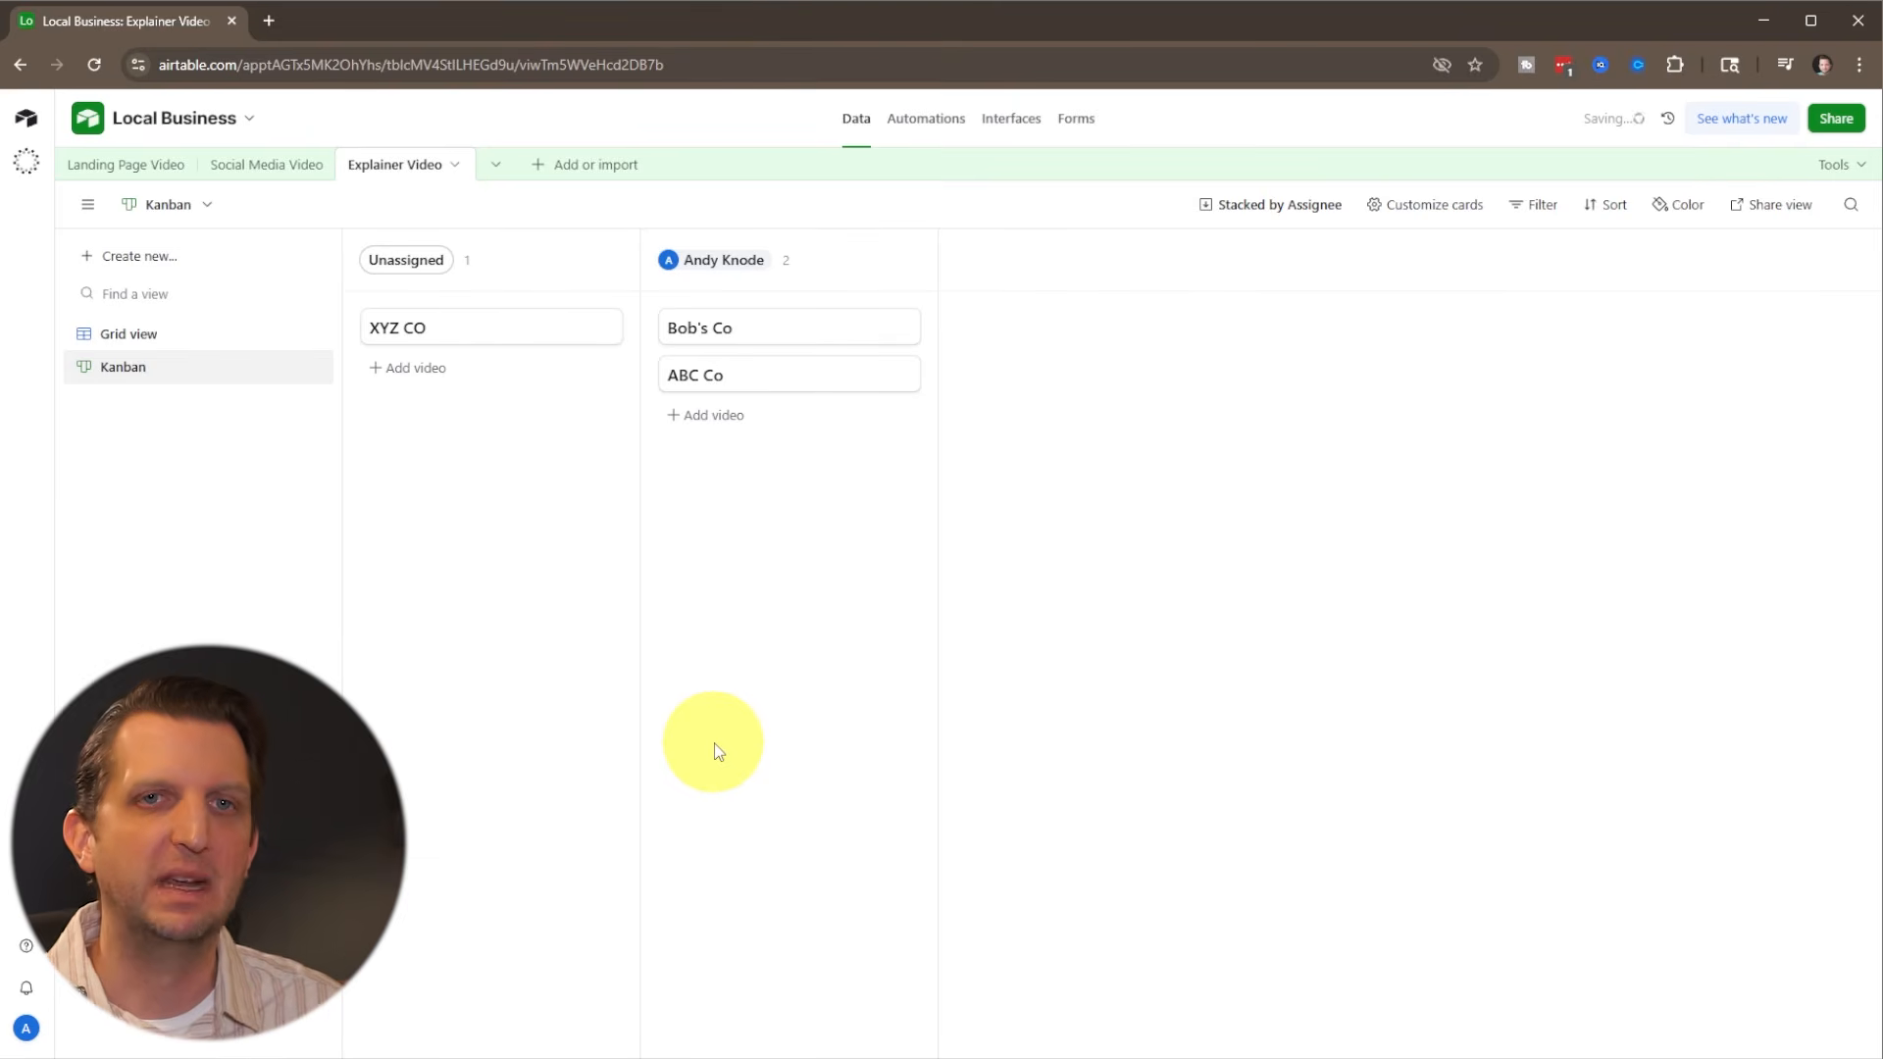
pyautogui.click(129, 333)
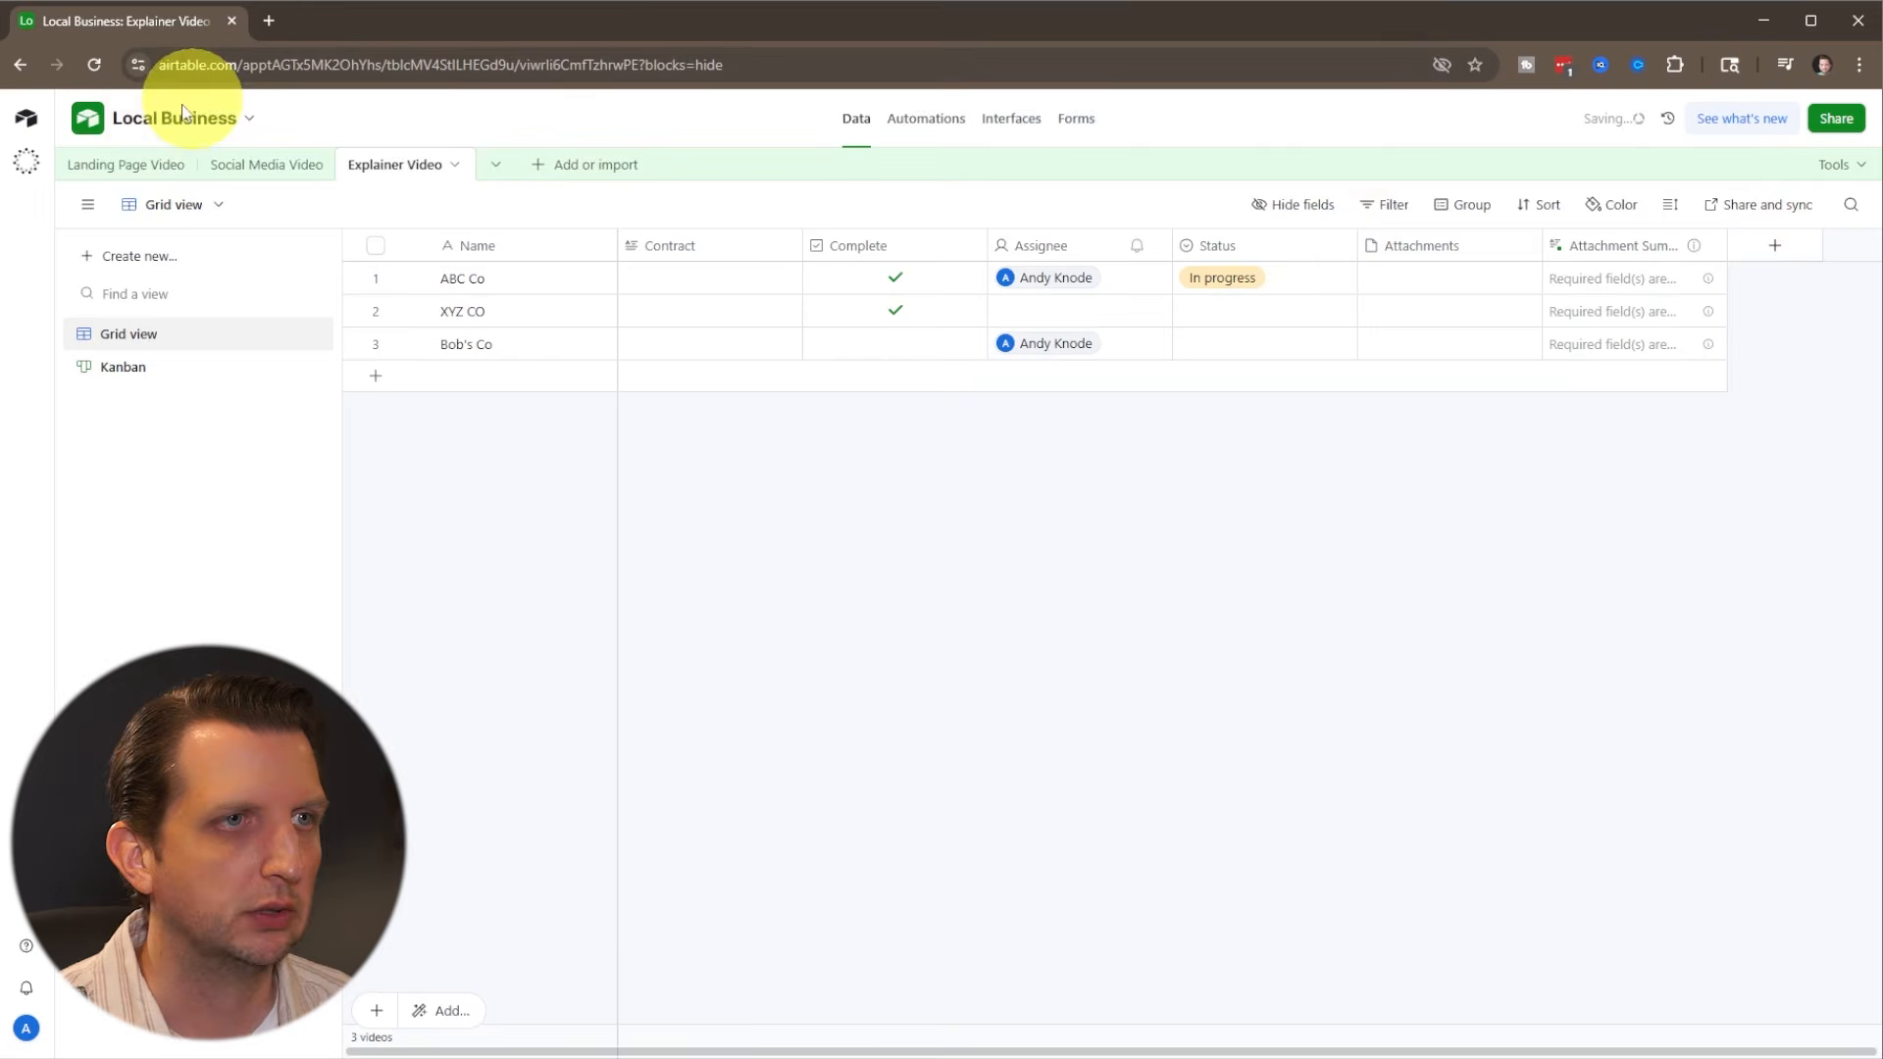
pyautogui.click(117, 164)
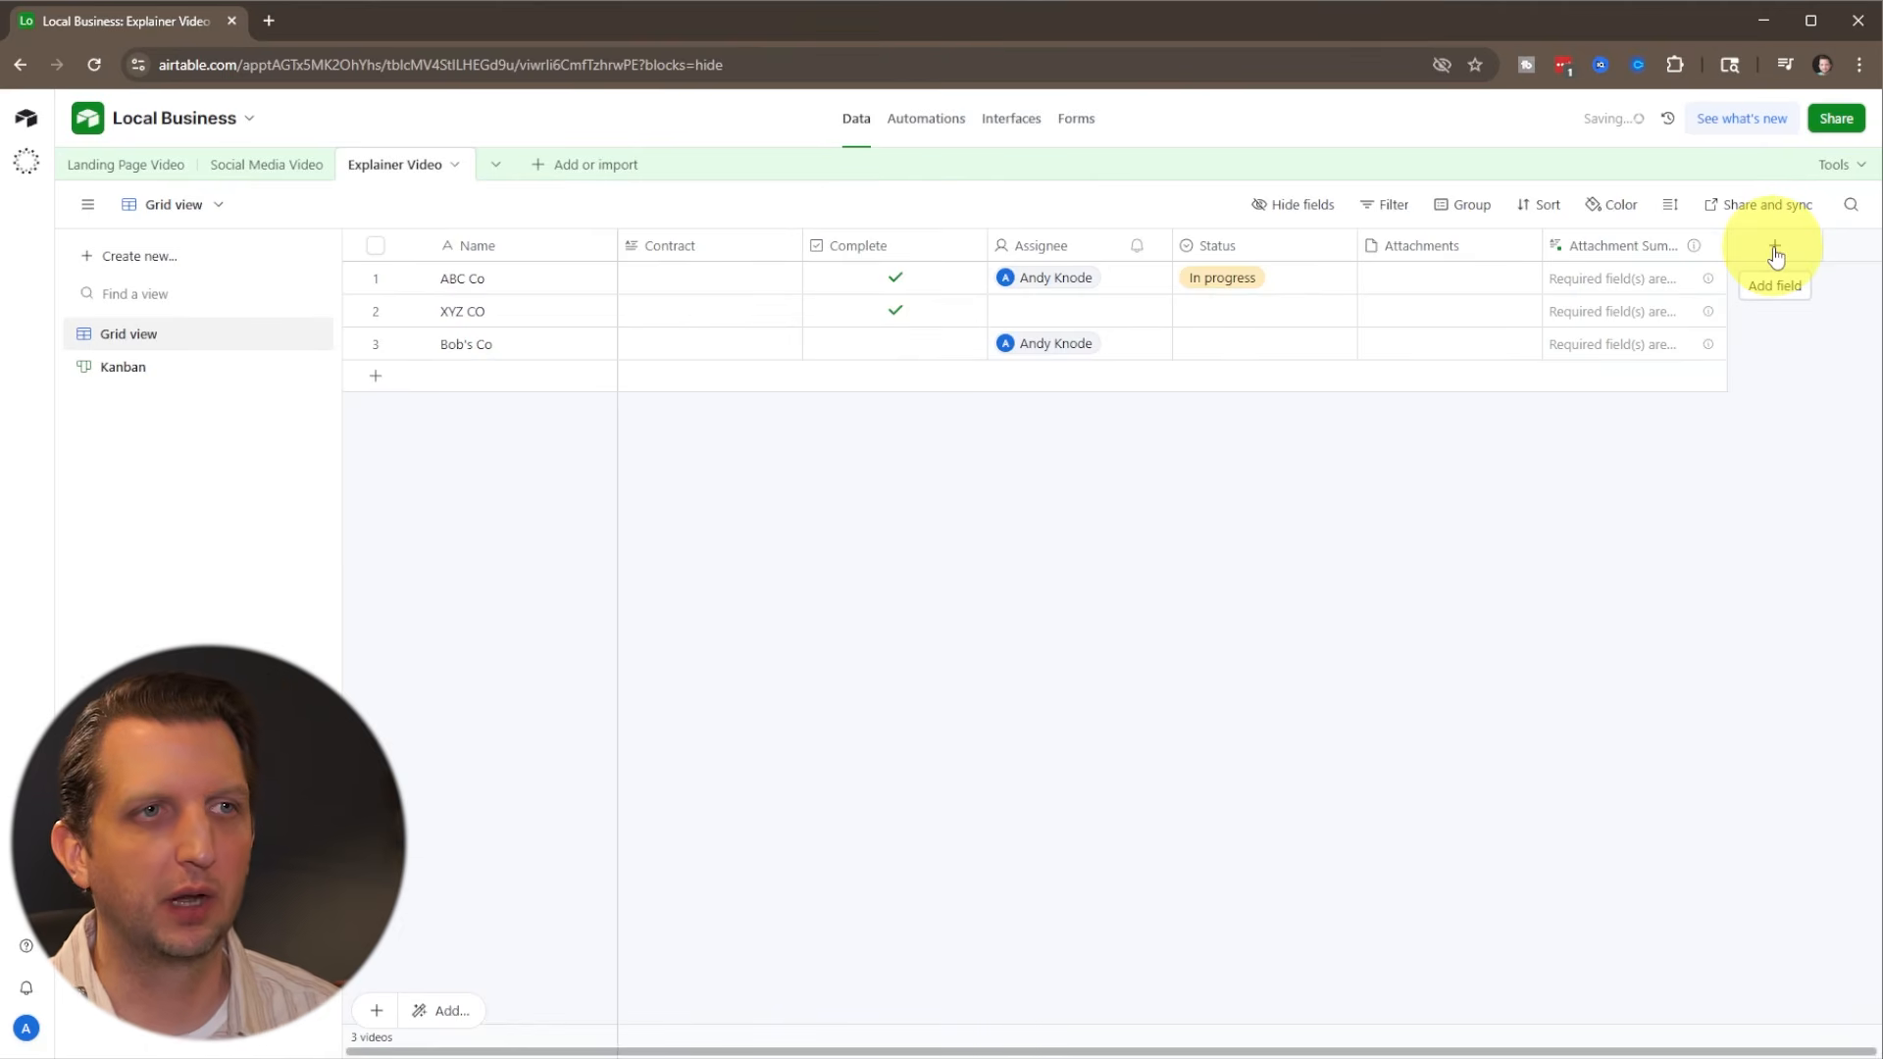
pyautogui.click(1776, 257)
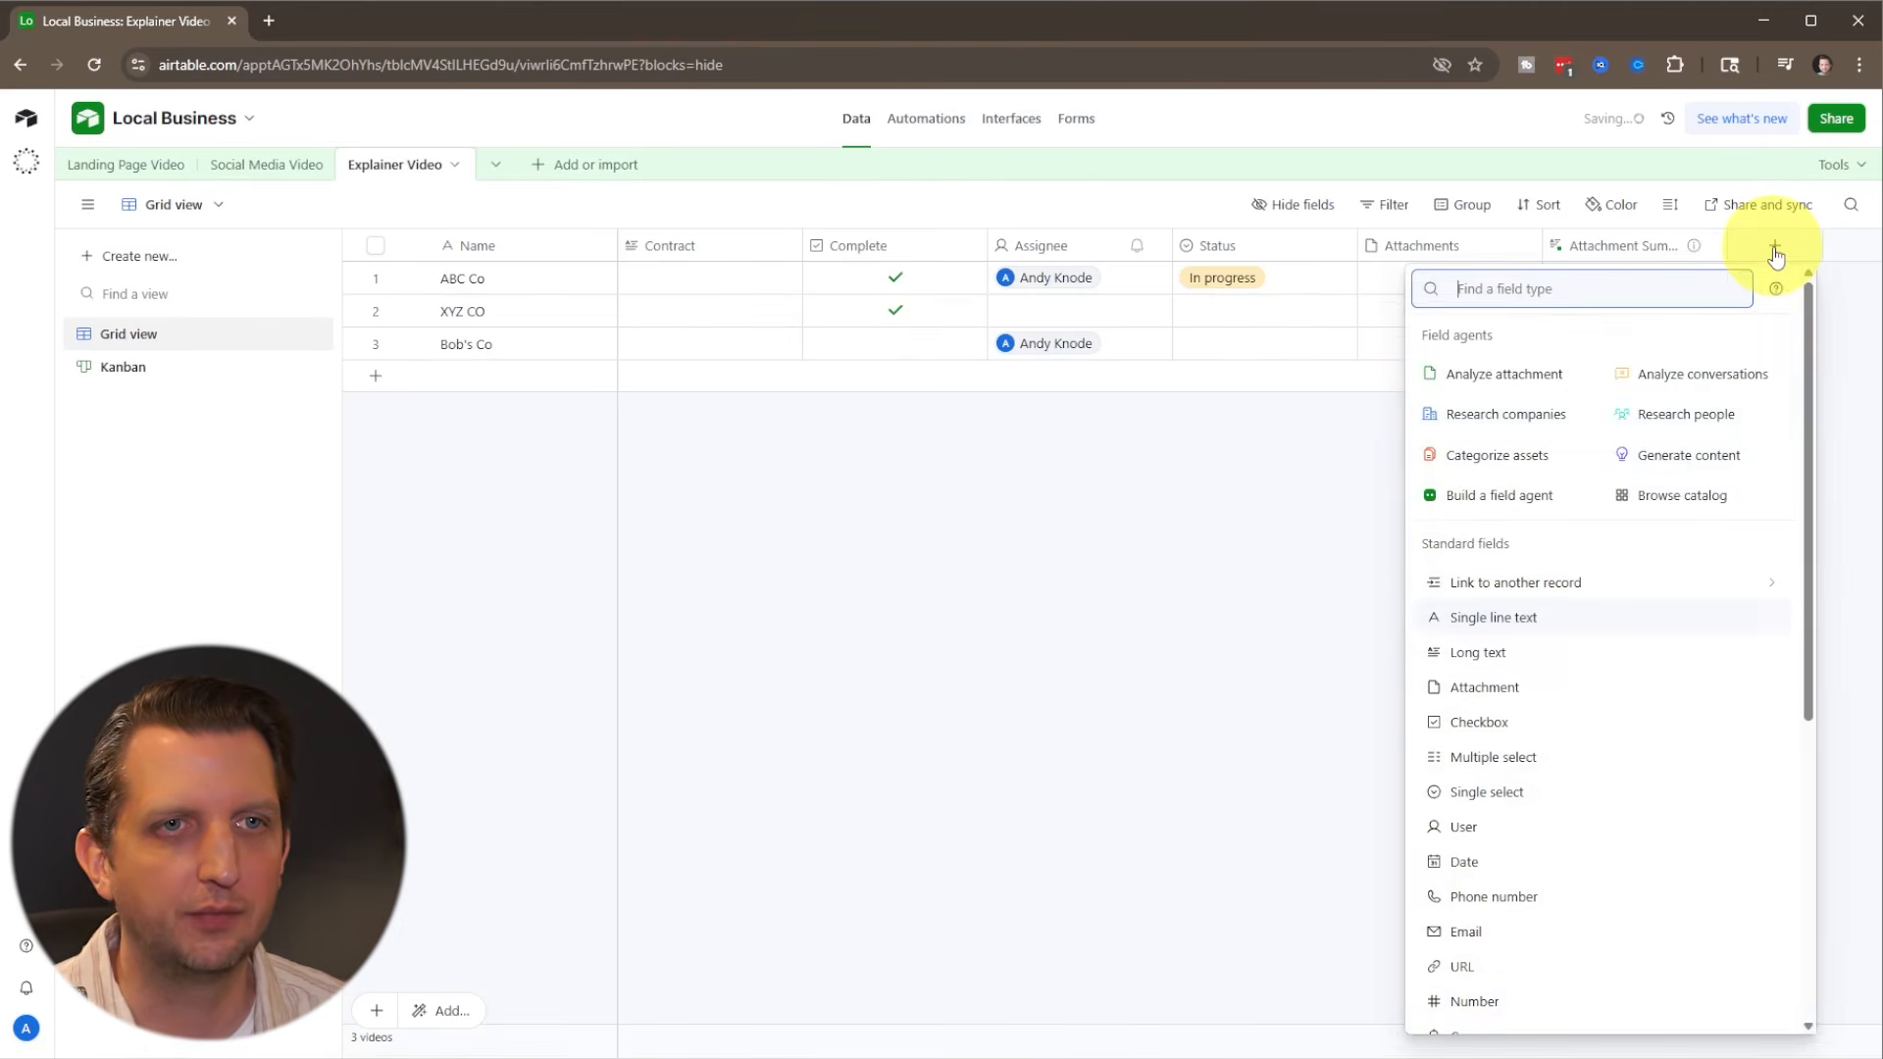
pyautogui.click(1577, 593)
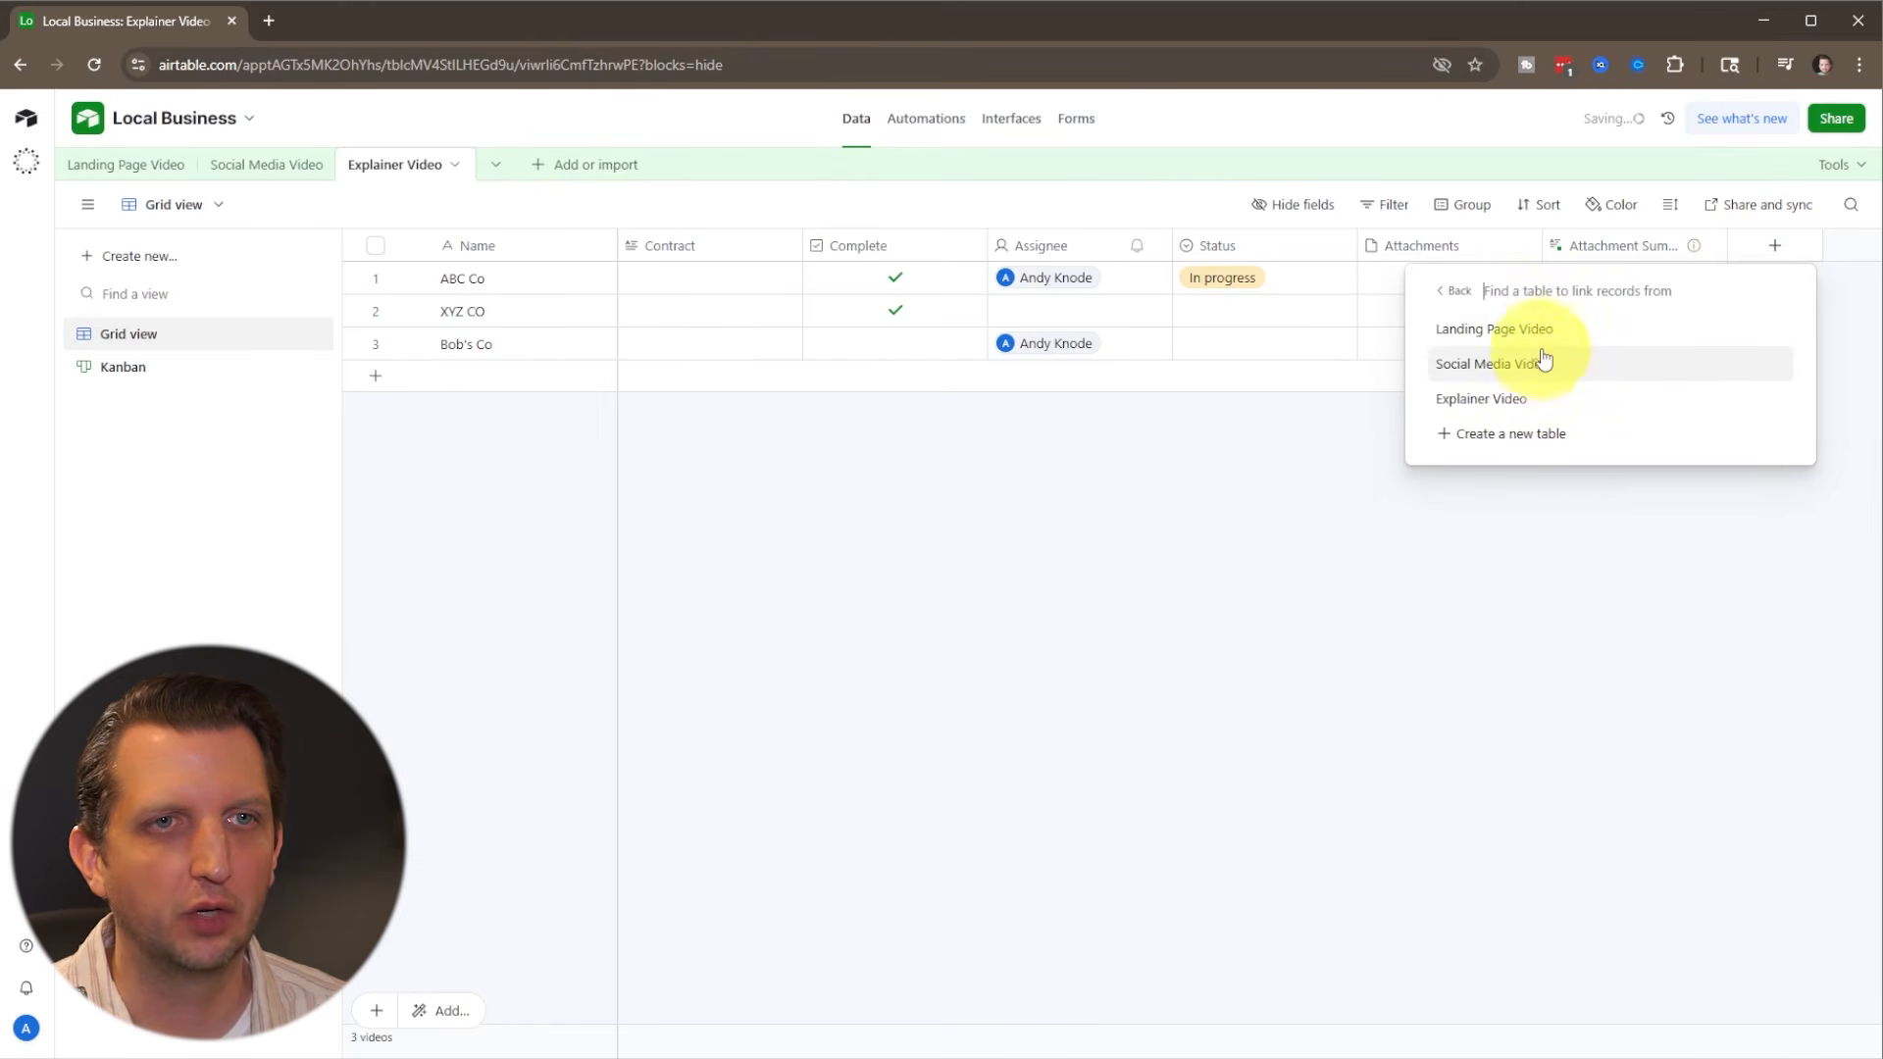
pyautogui.click(1511, 333)
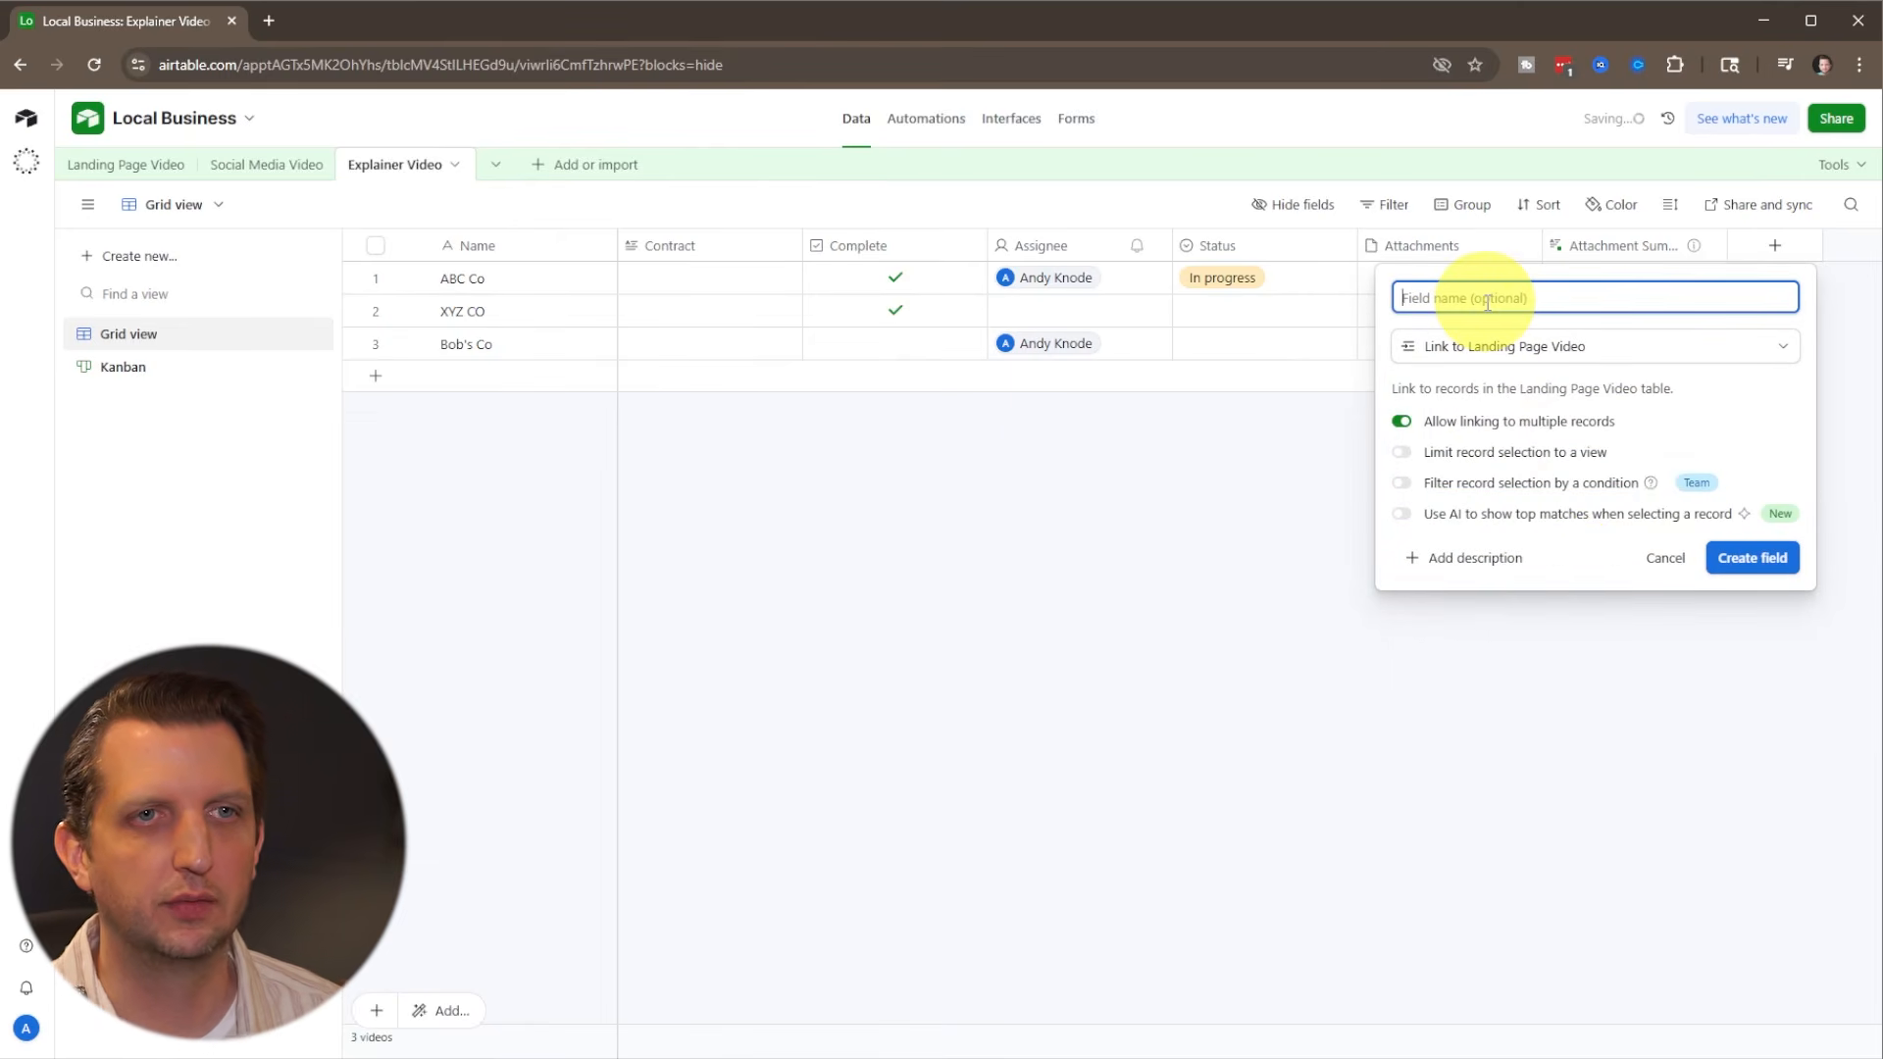
pyautogui.write('Multi Use Video')
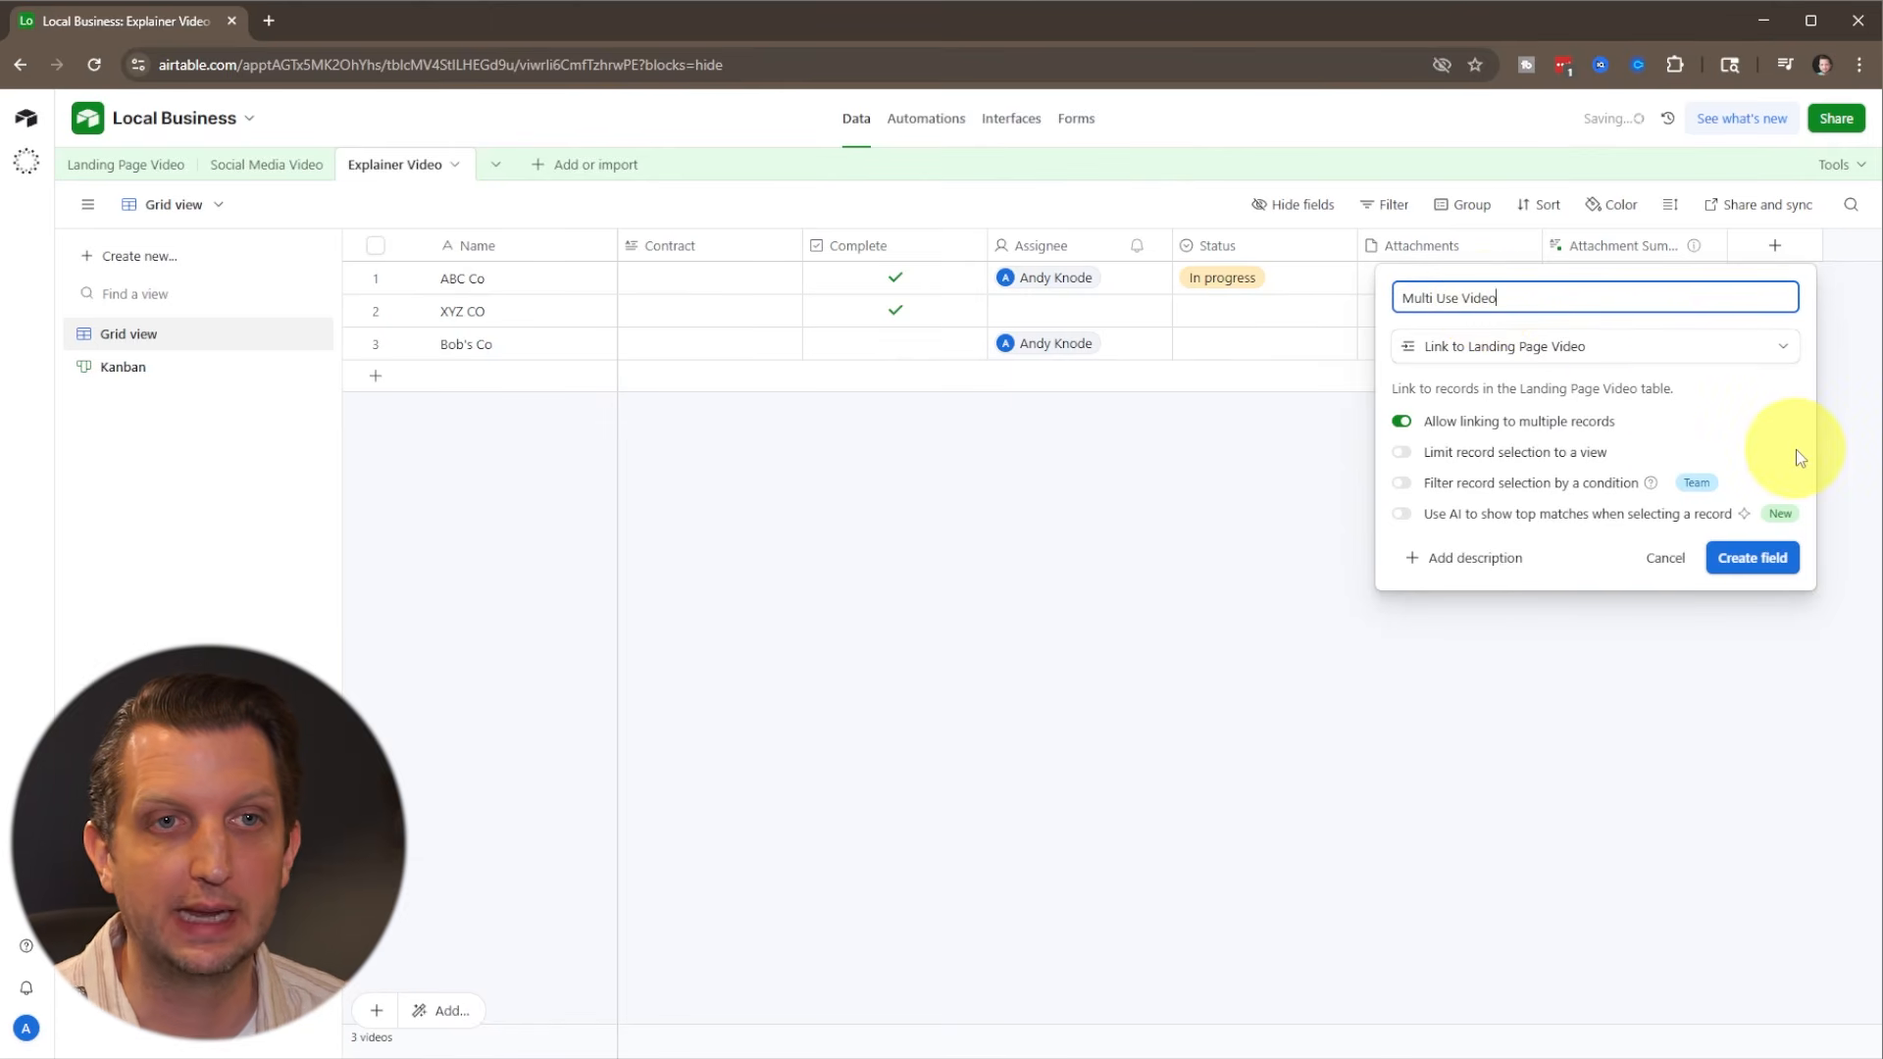
pyautogui.click(1749, 558)
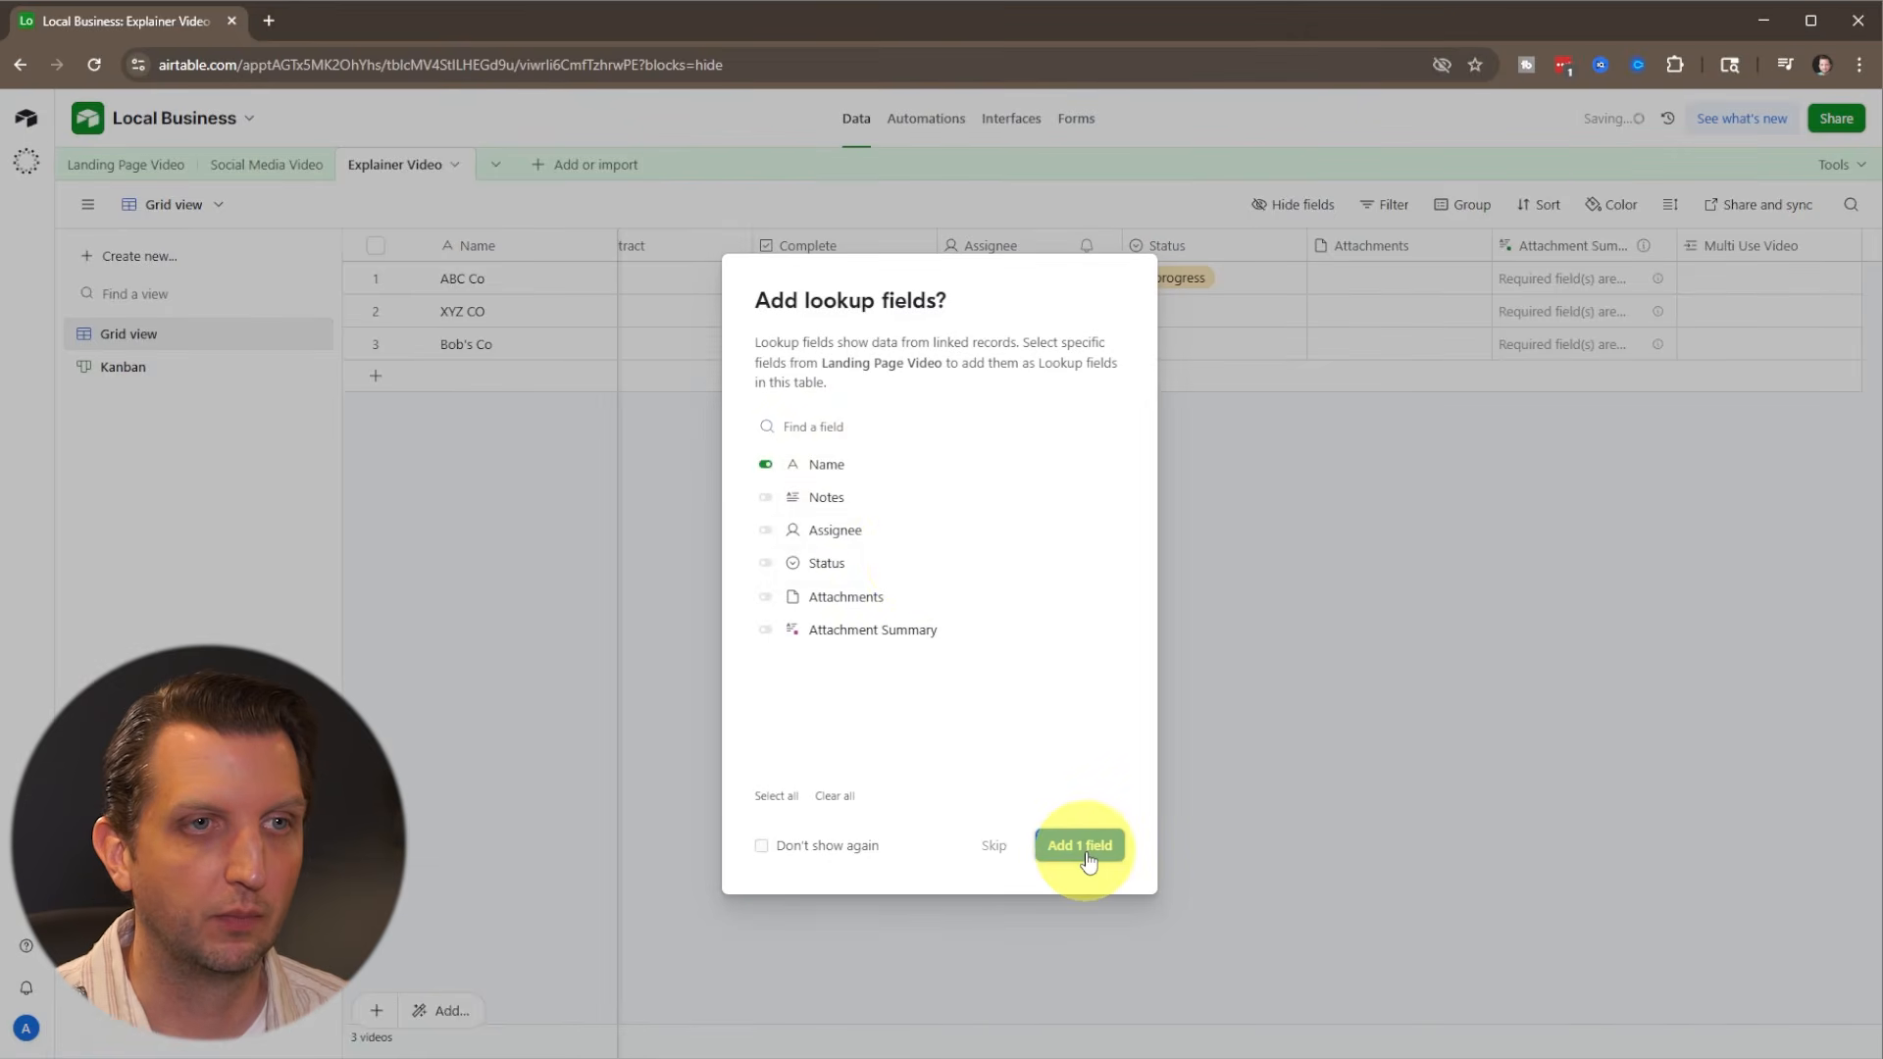
pyautogui.click(1083, 848)
# Step: Link ABC Co to the first Landing Page Video record through Multi Use Video and name that linked record Sales Page
pyautogui.click(1372, 278)
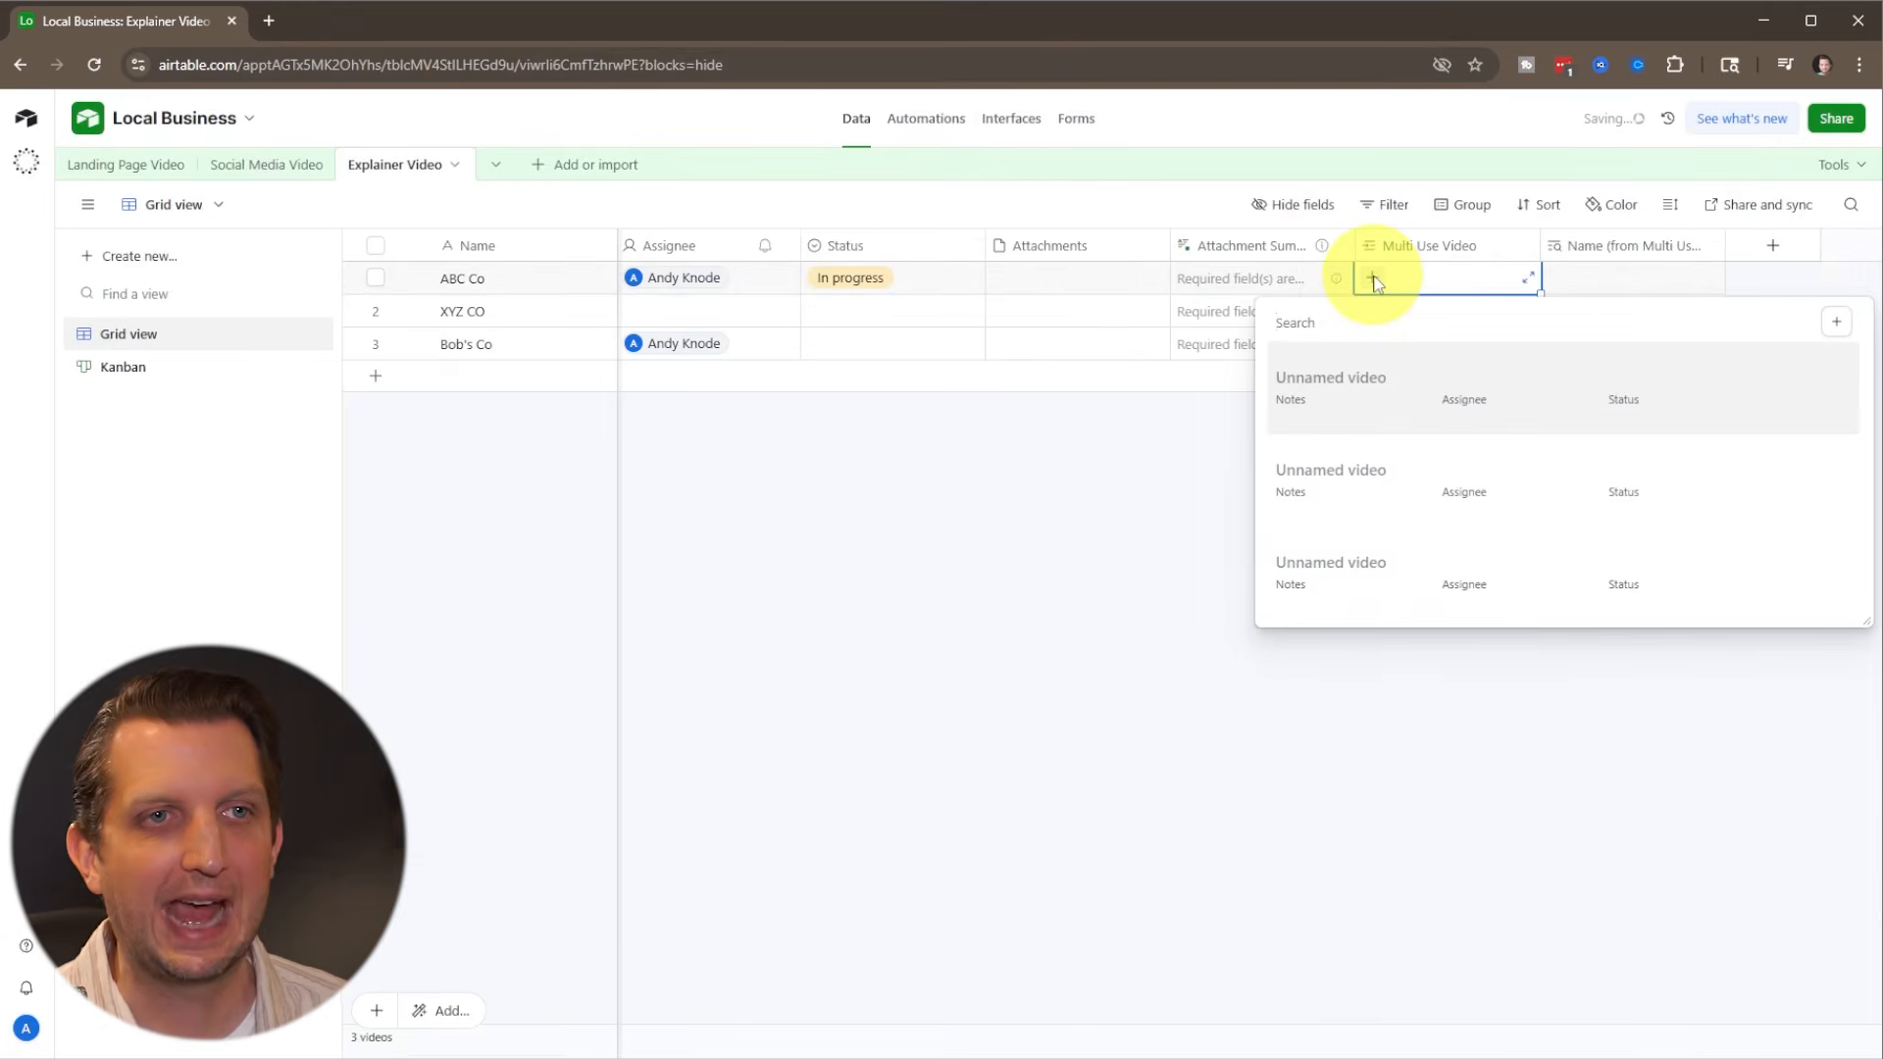
pyautogui.click(1358, 389)
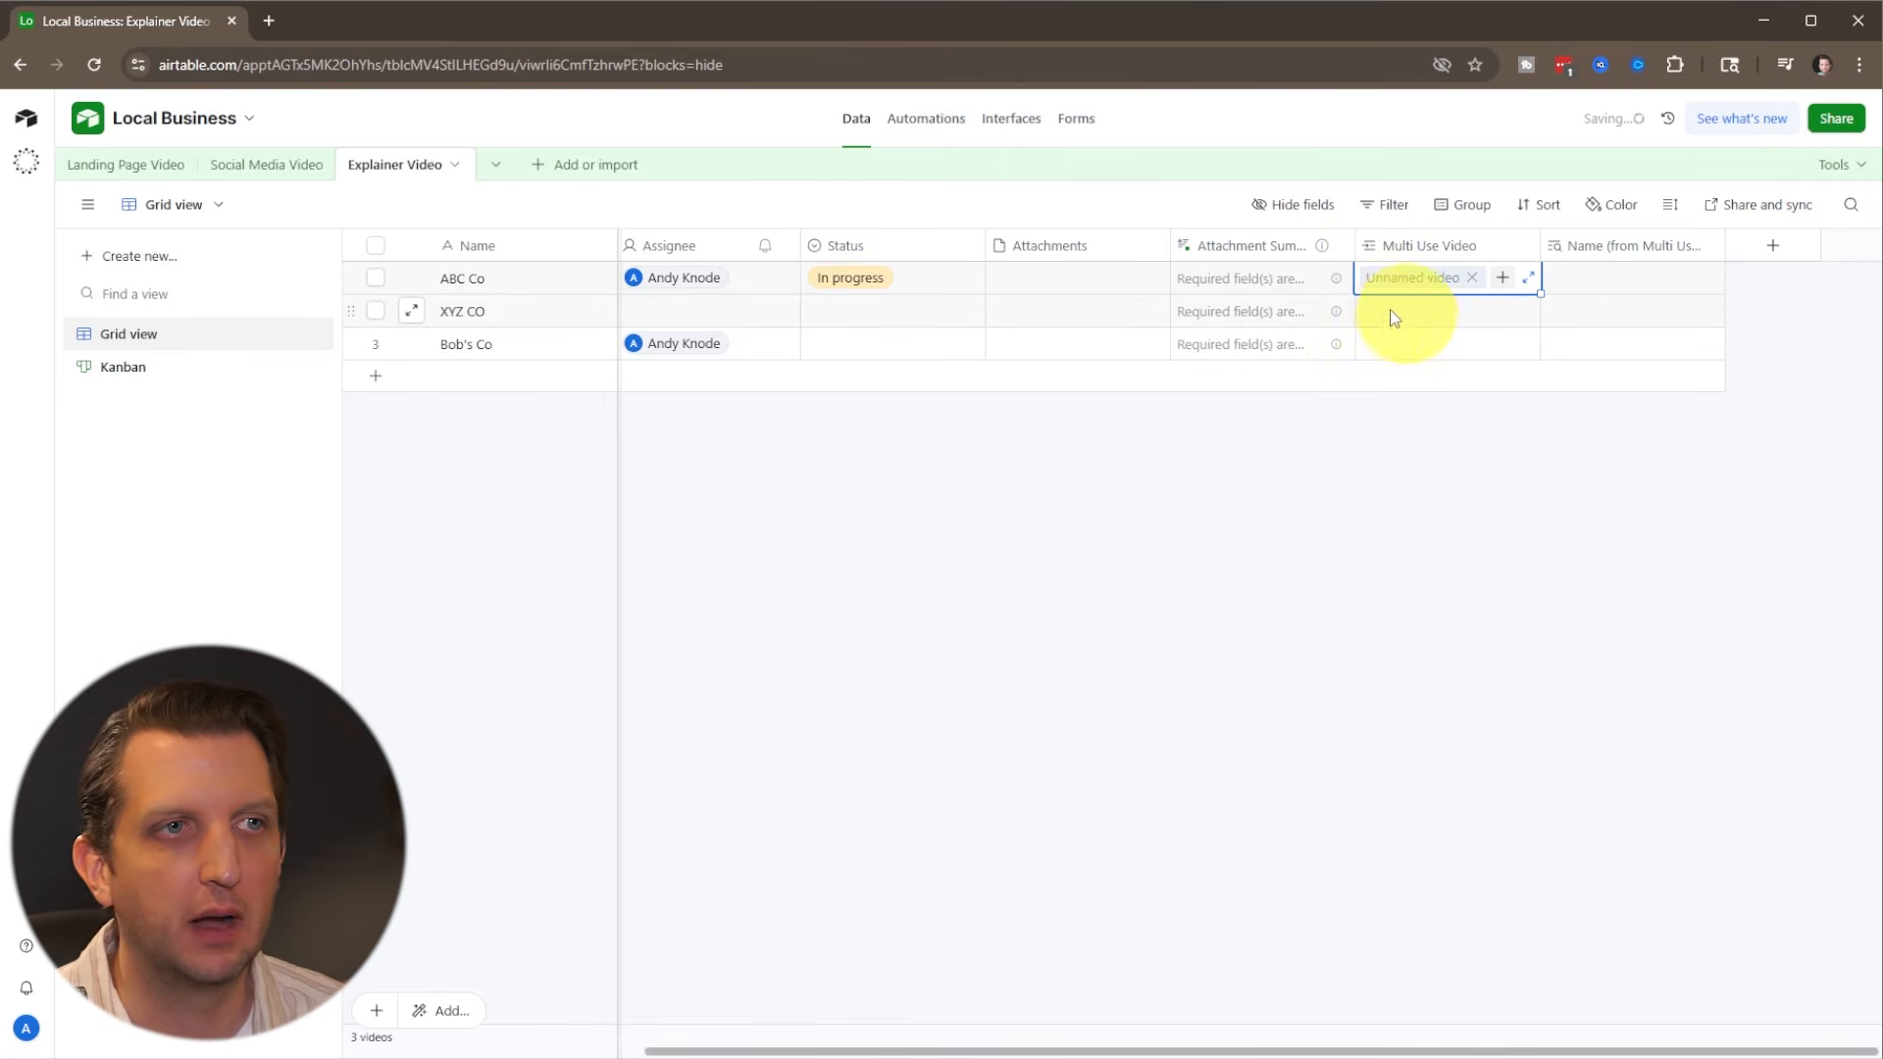
pyautogui.click(98, 165)
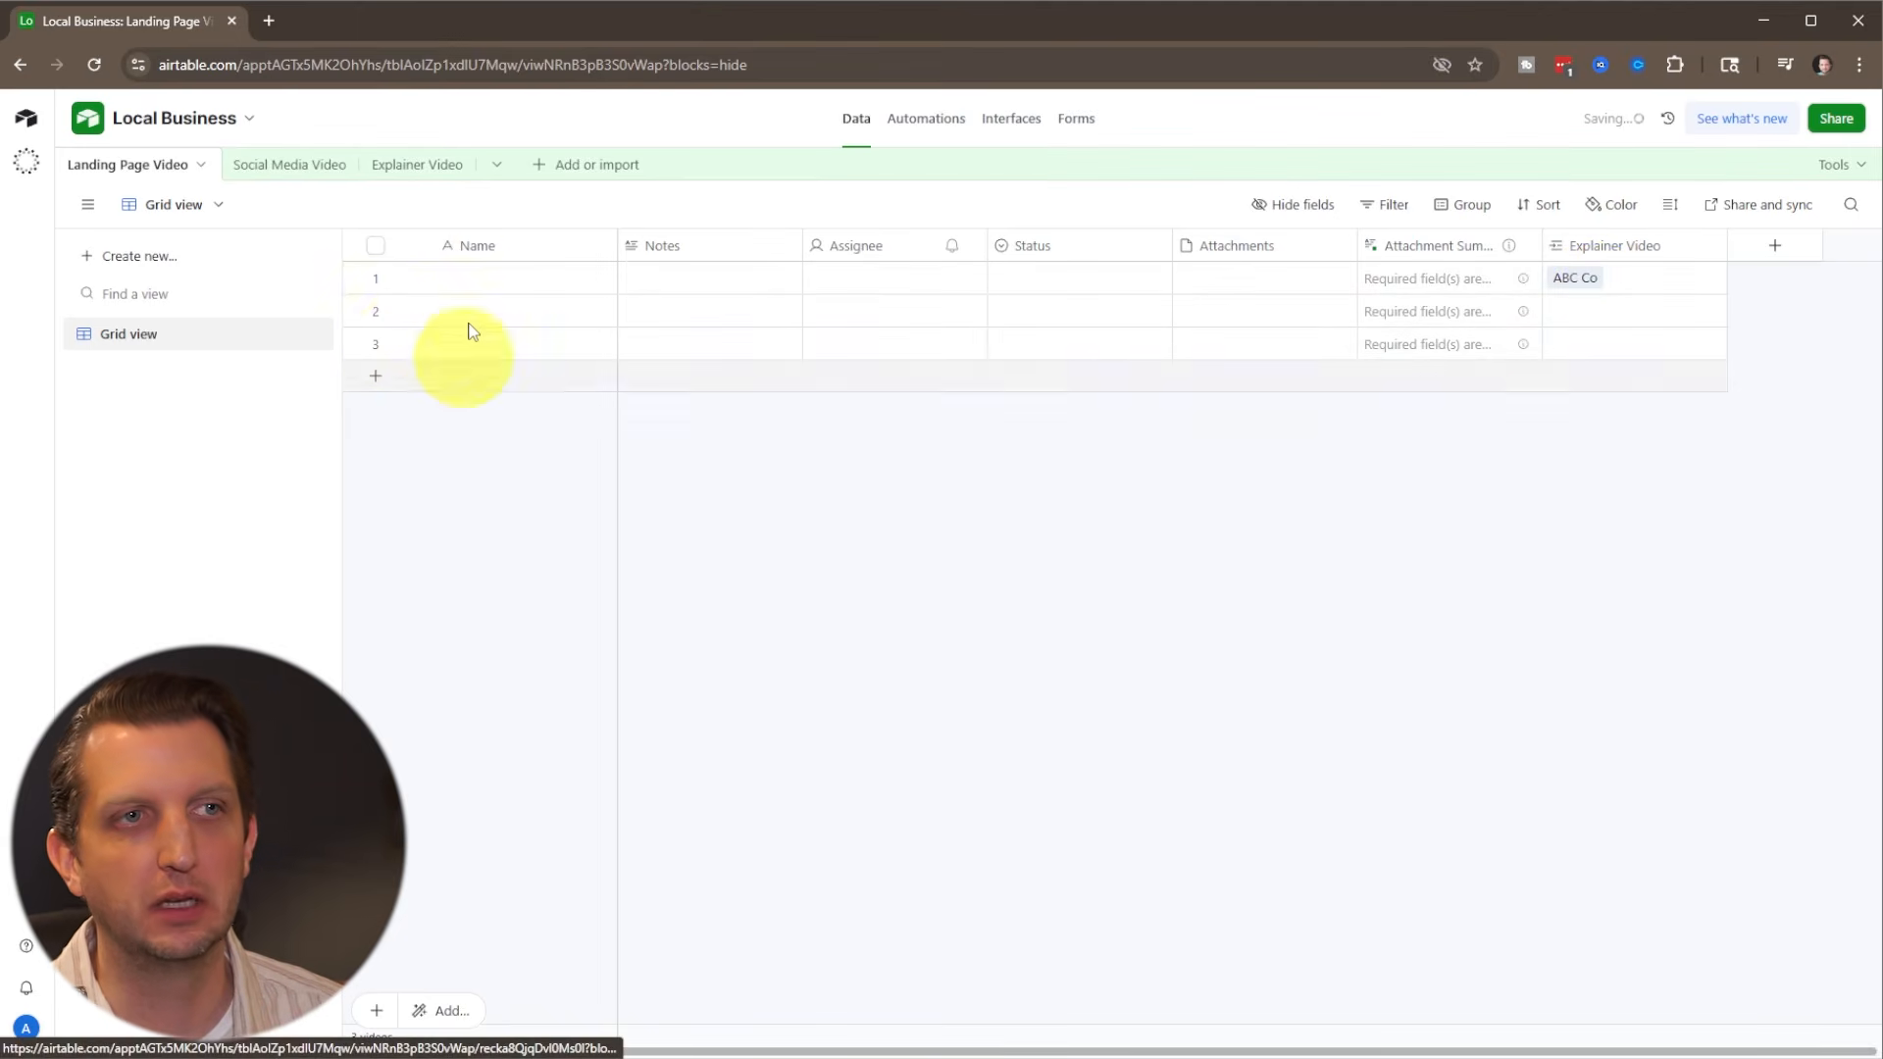
pyautogui.click(468, 285)
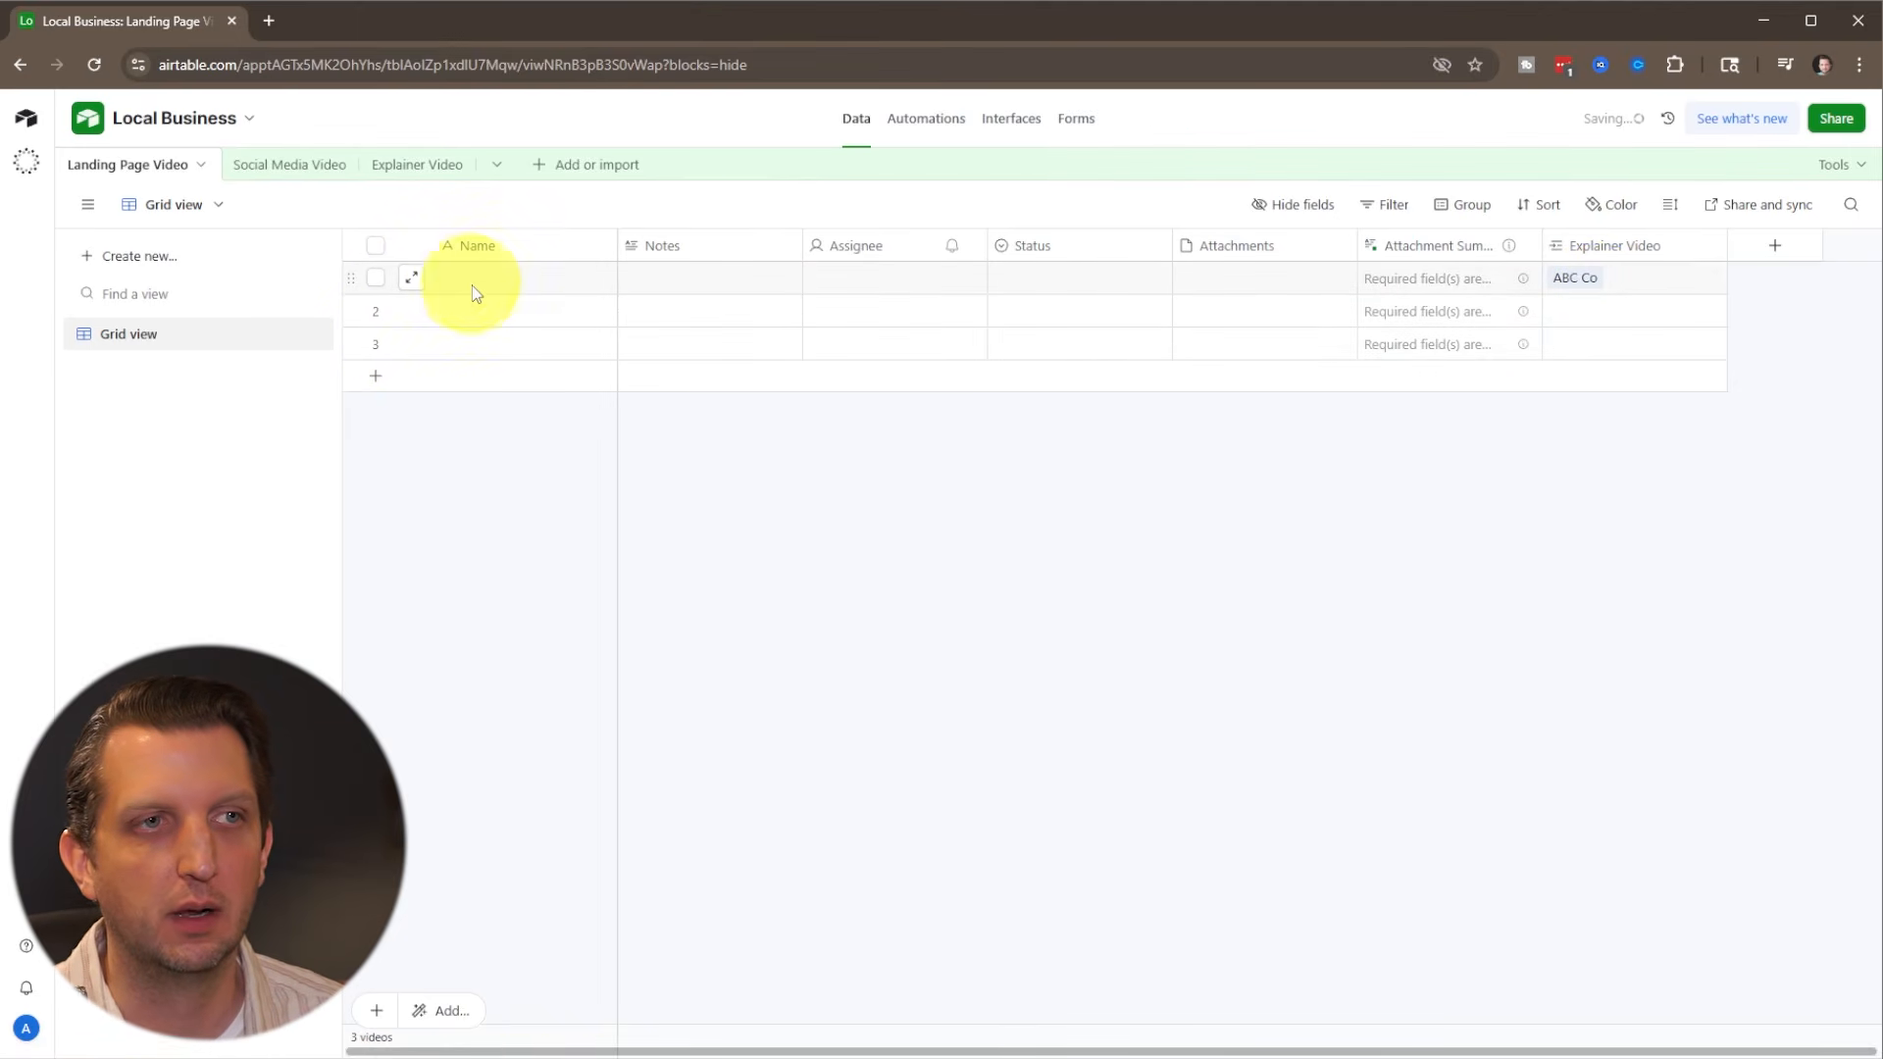
pyautogui.write('Sales Page')
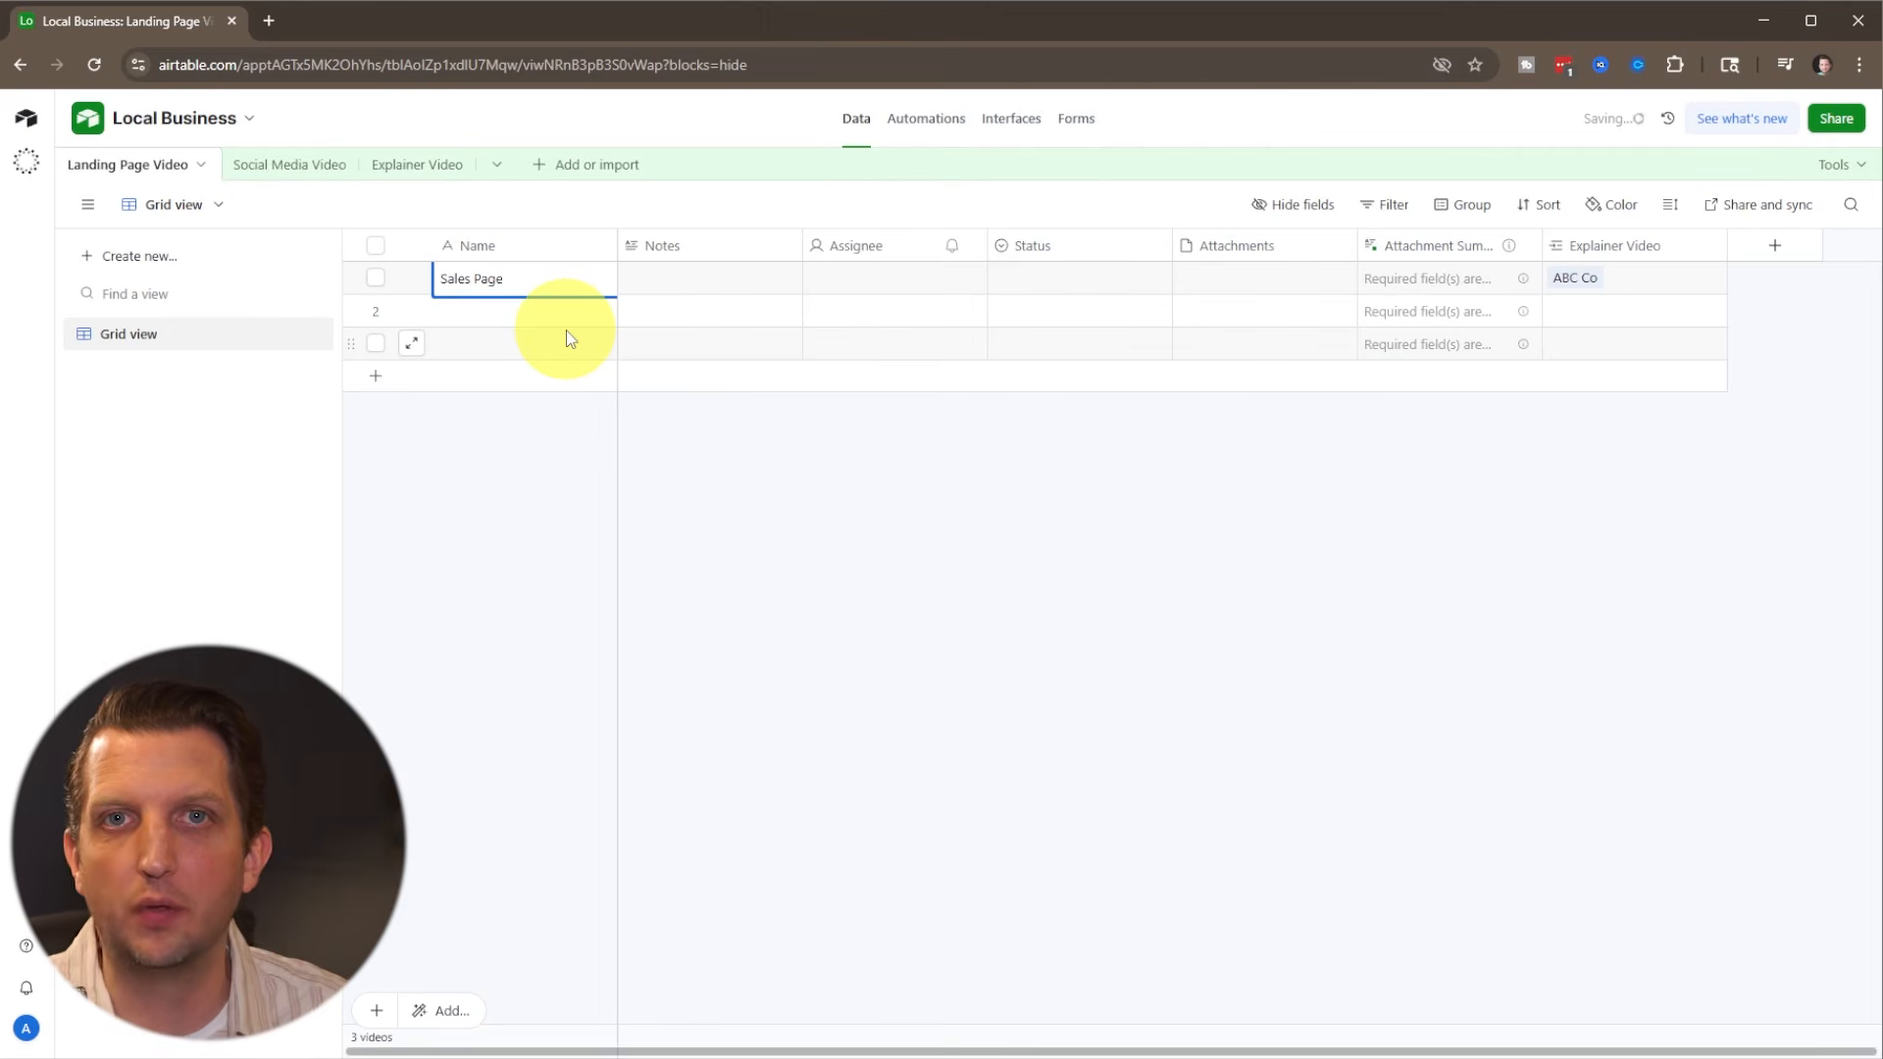
pyautogui.click(880, 517)
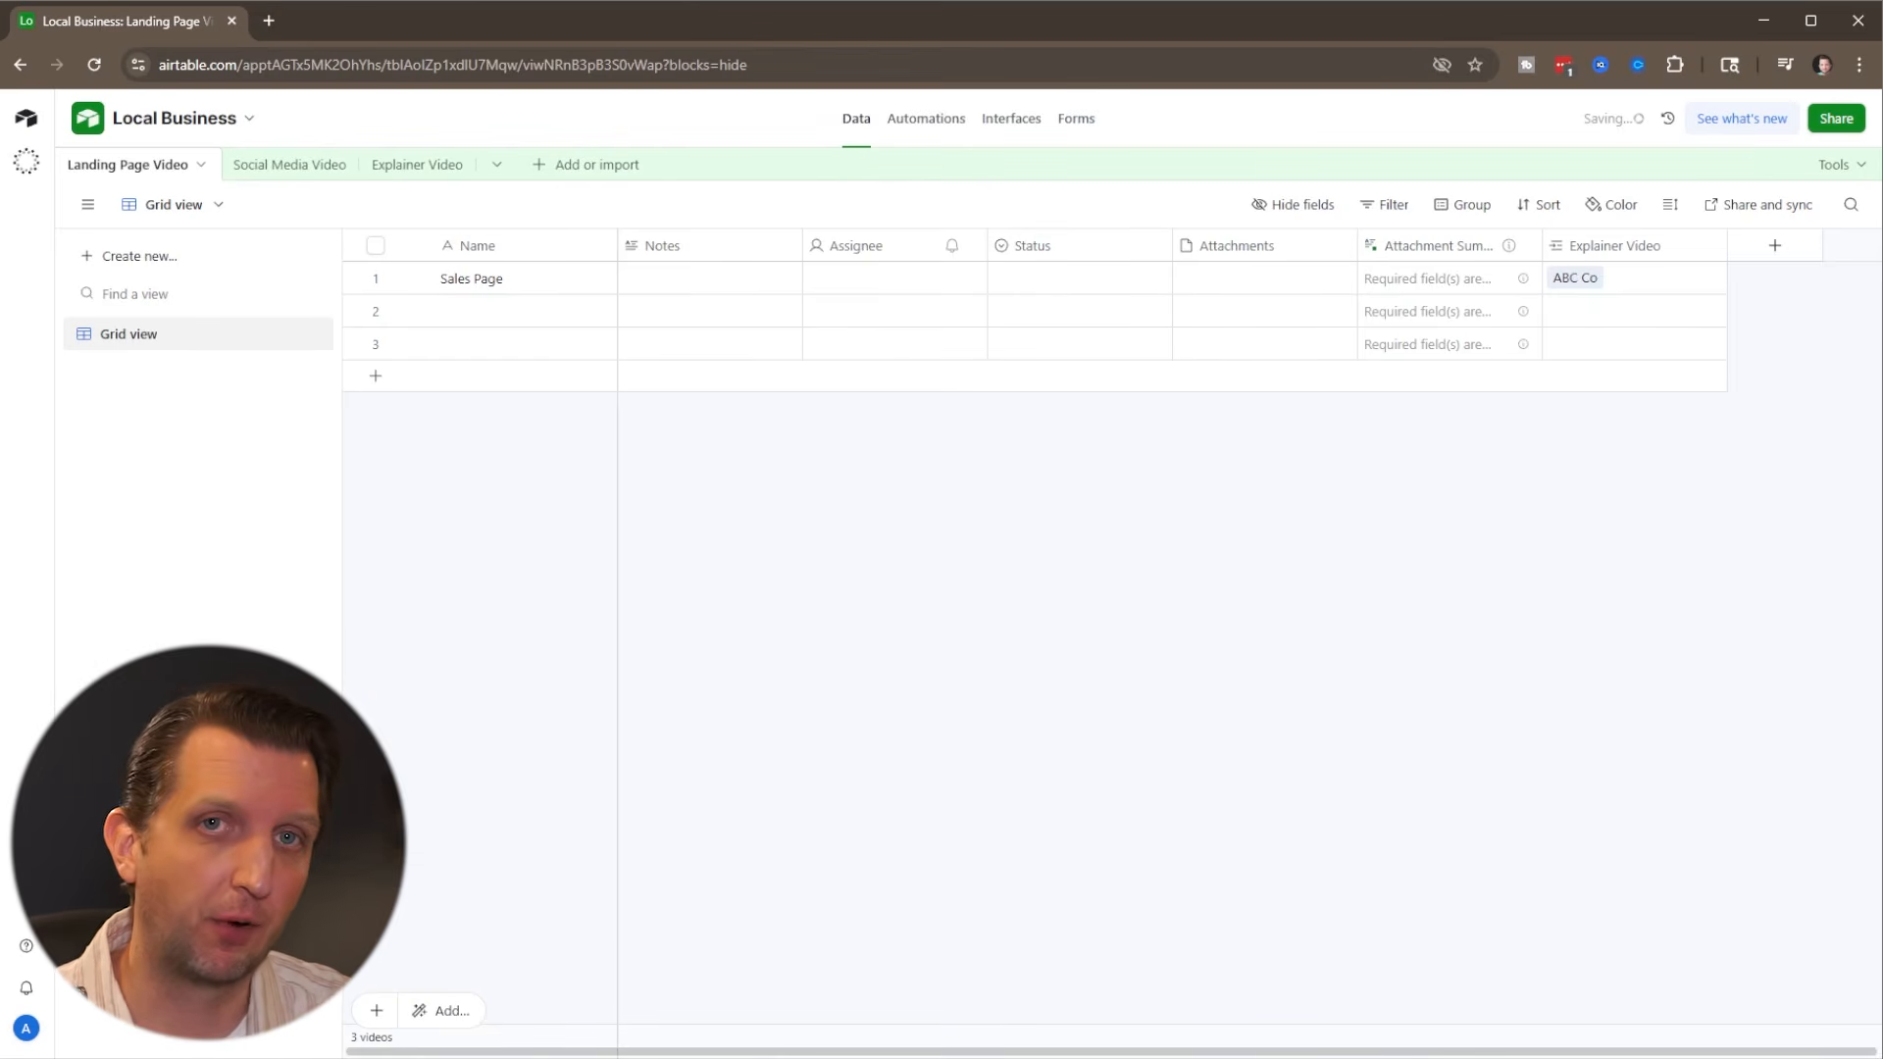
# Step: Create a collaborative form view named Client Info for the Landing Page Video table
pyautogui.click(94, 260)
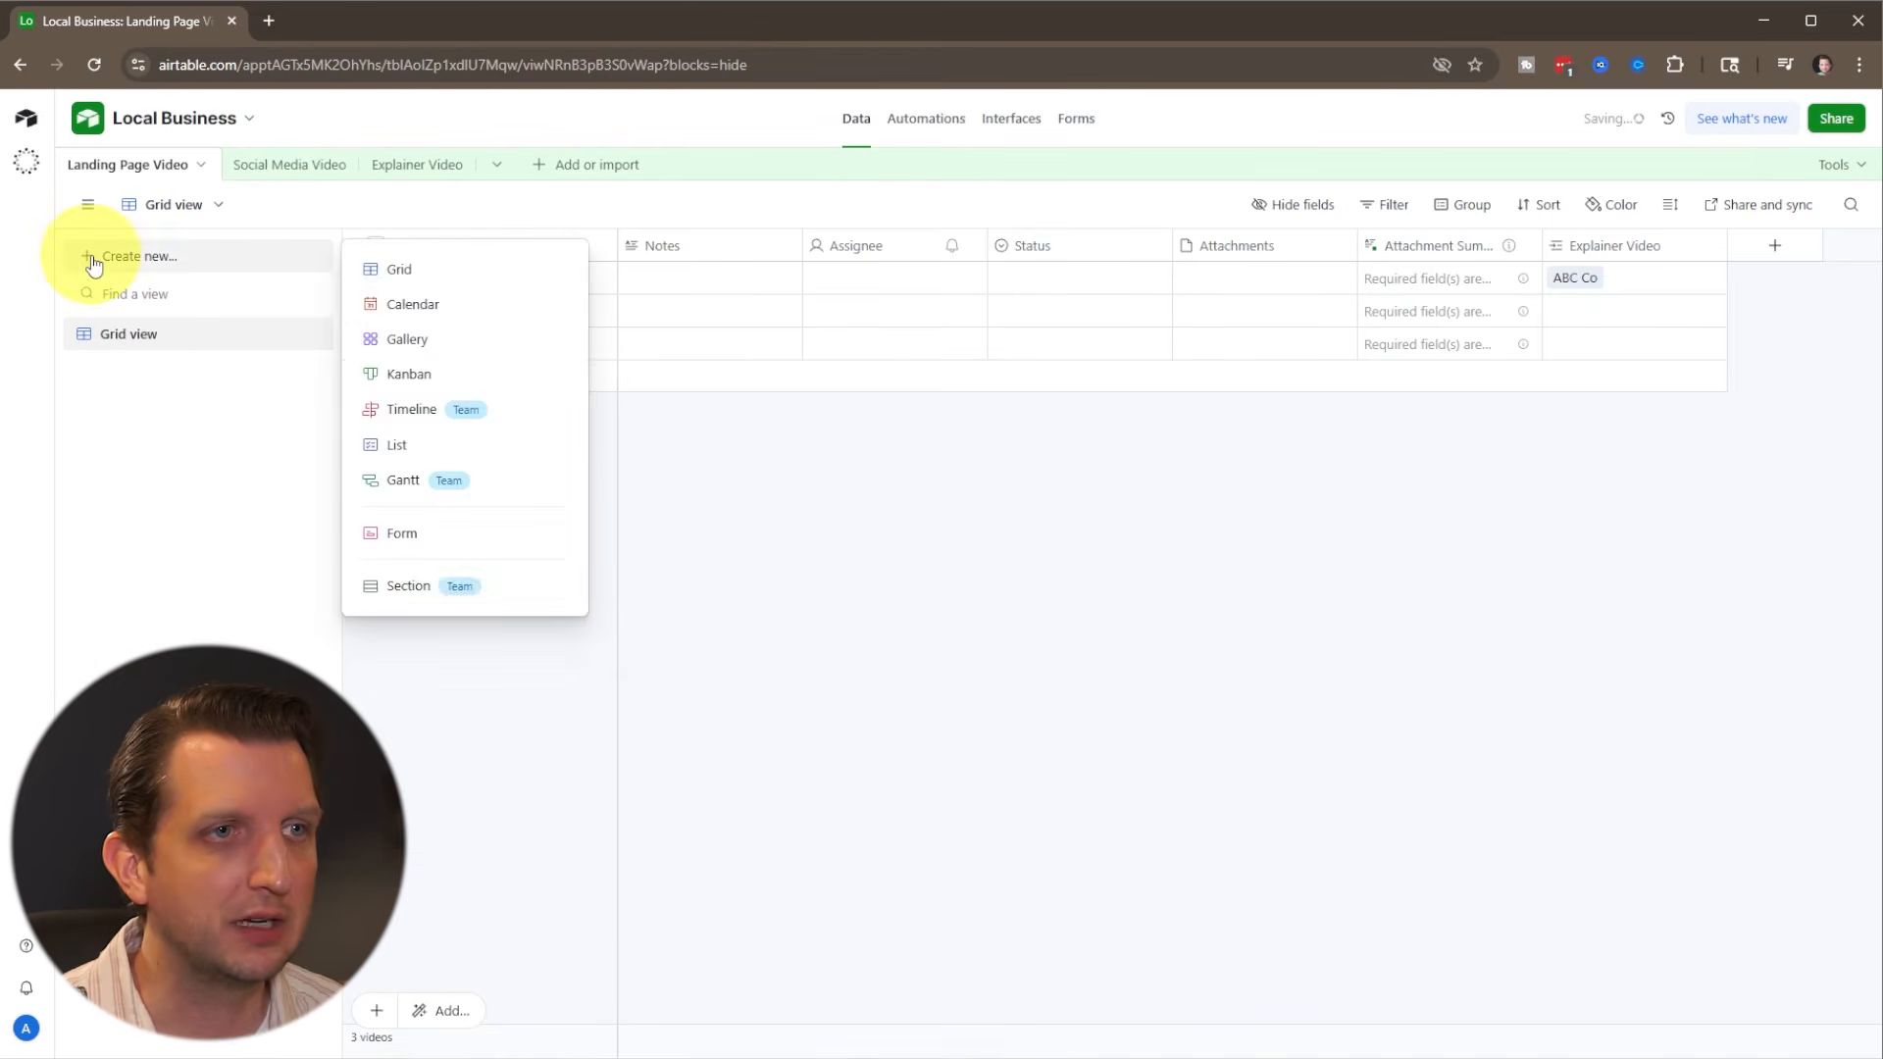
pyautogui.click(418, 535)
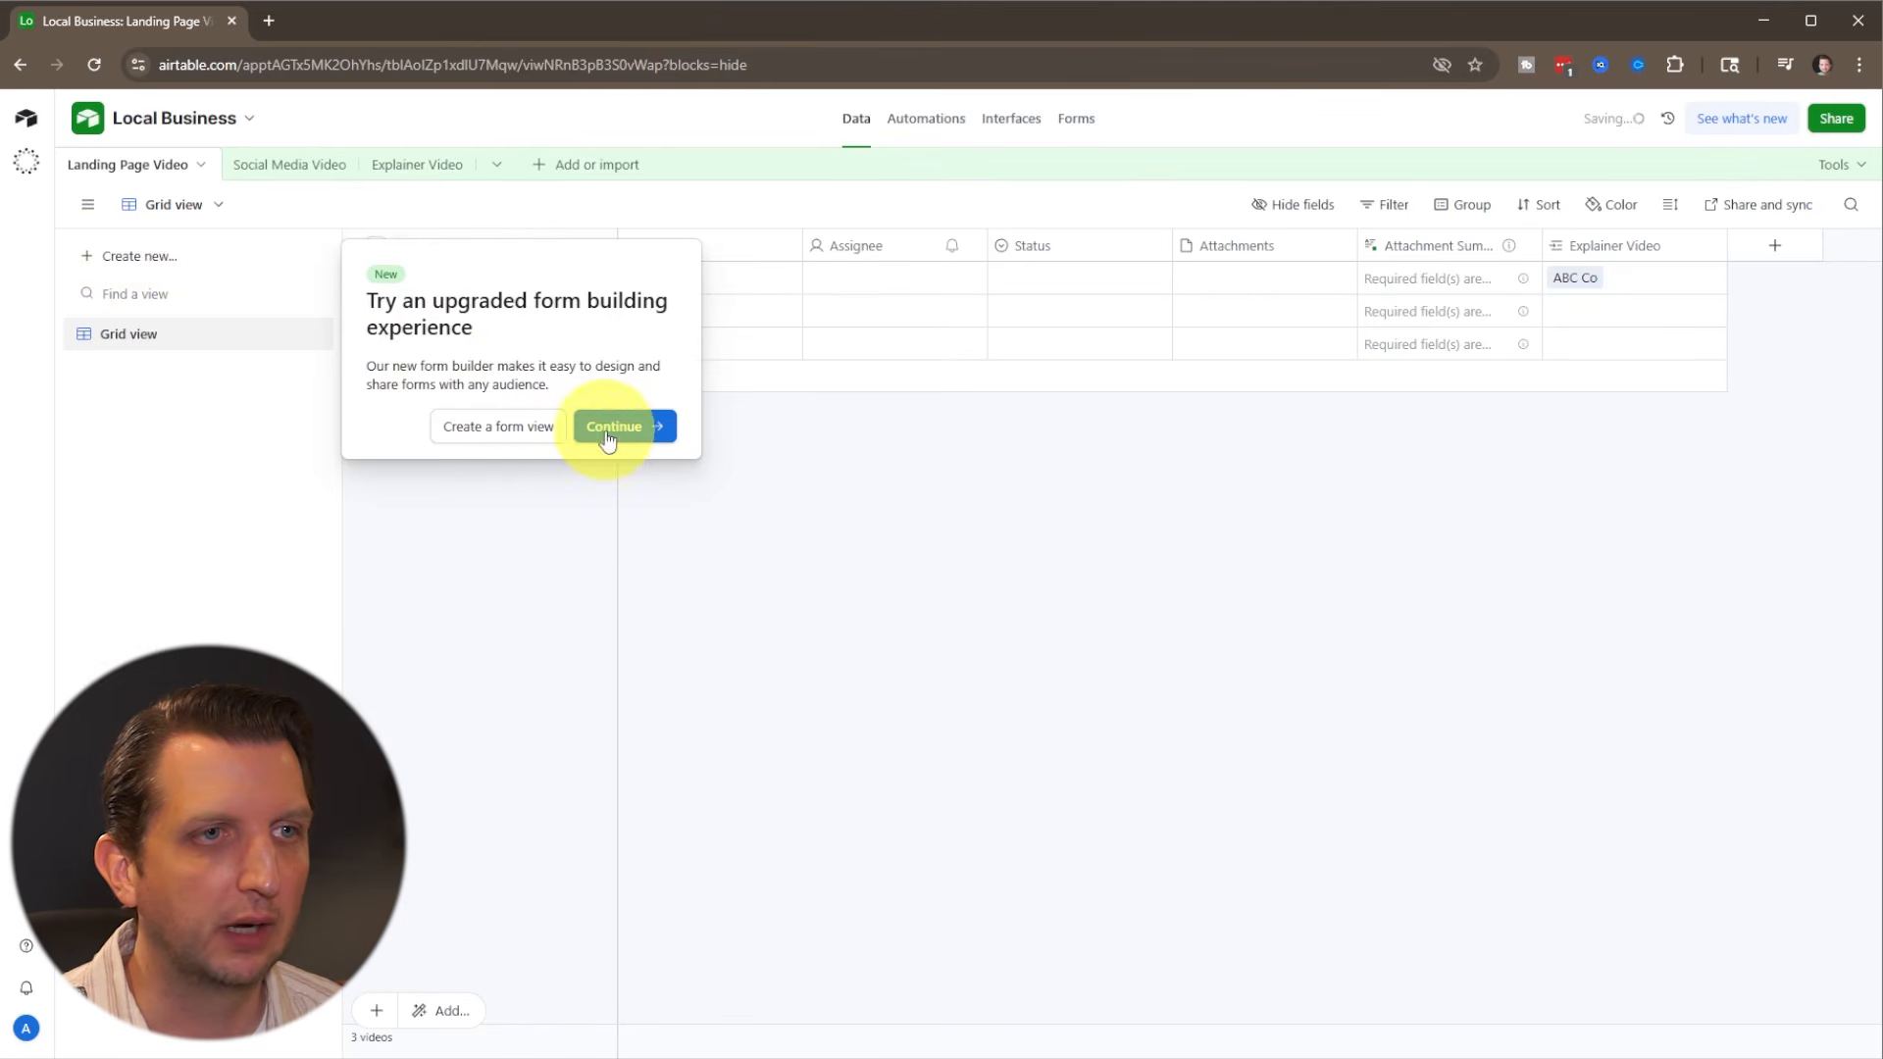
pyautogui.click(541, 431)
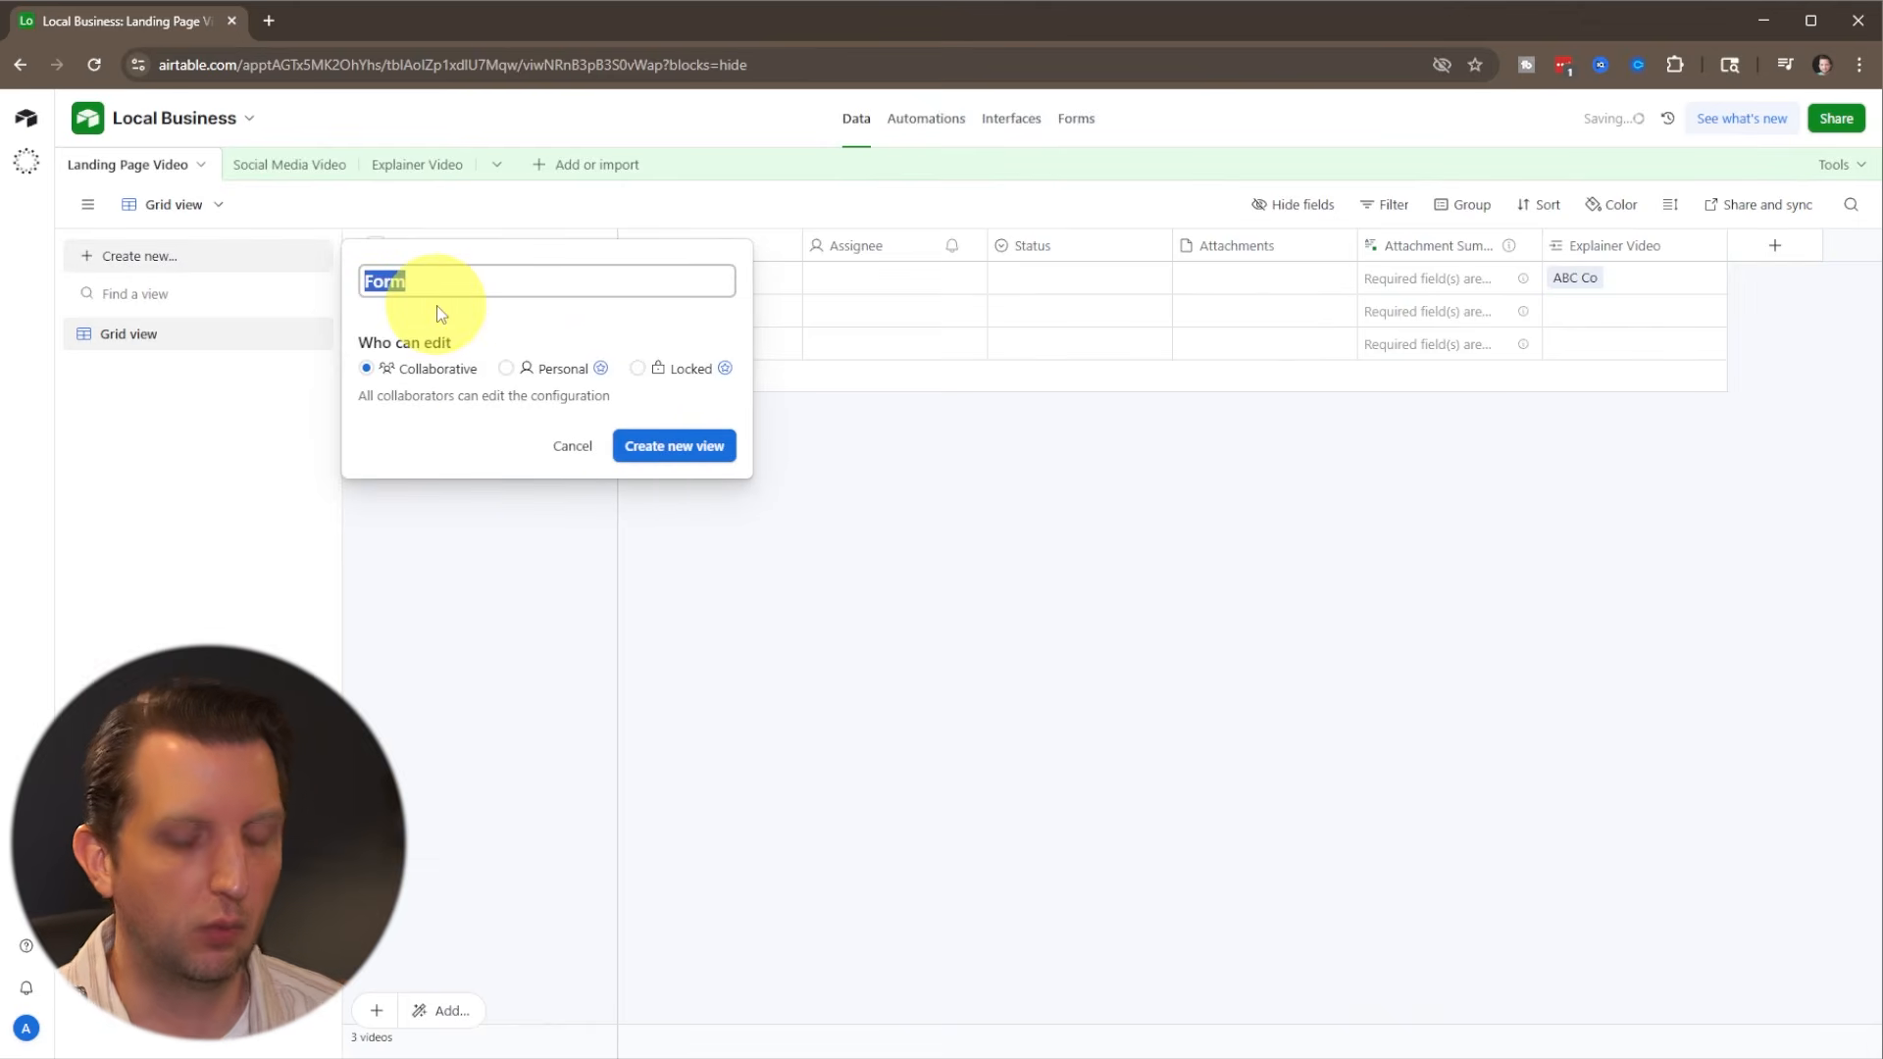
pyautogui.write('Clinent I')
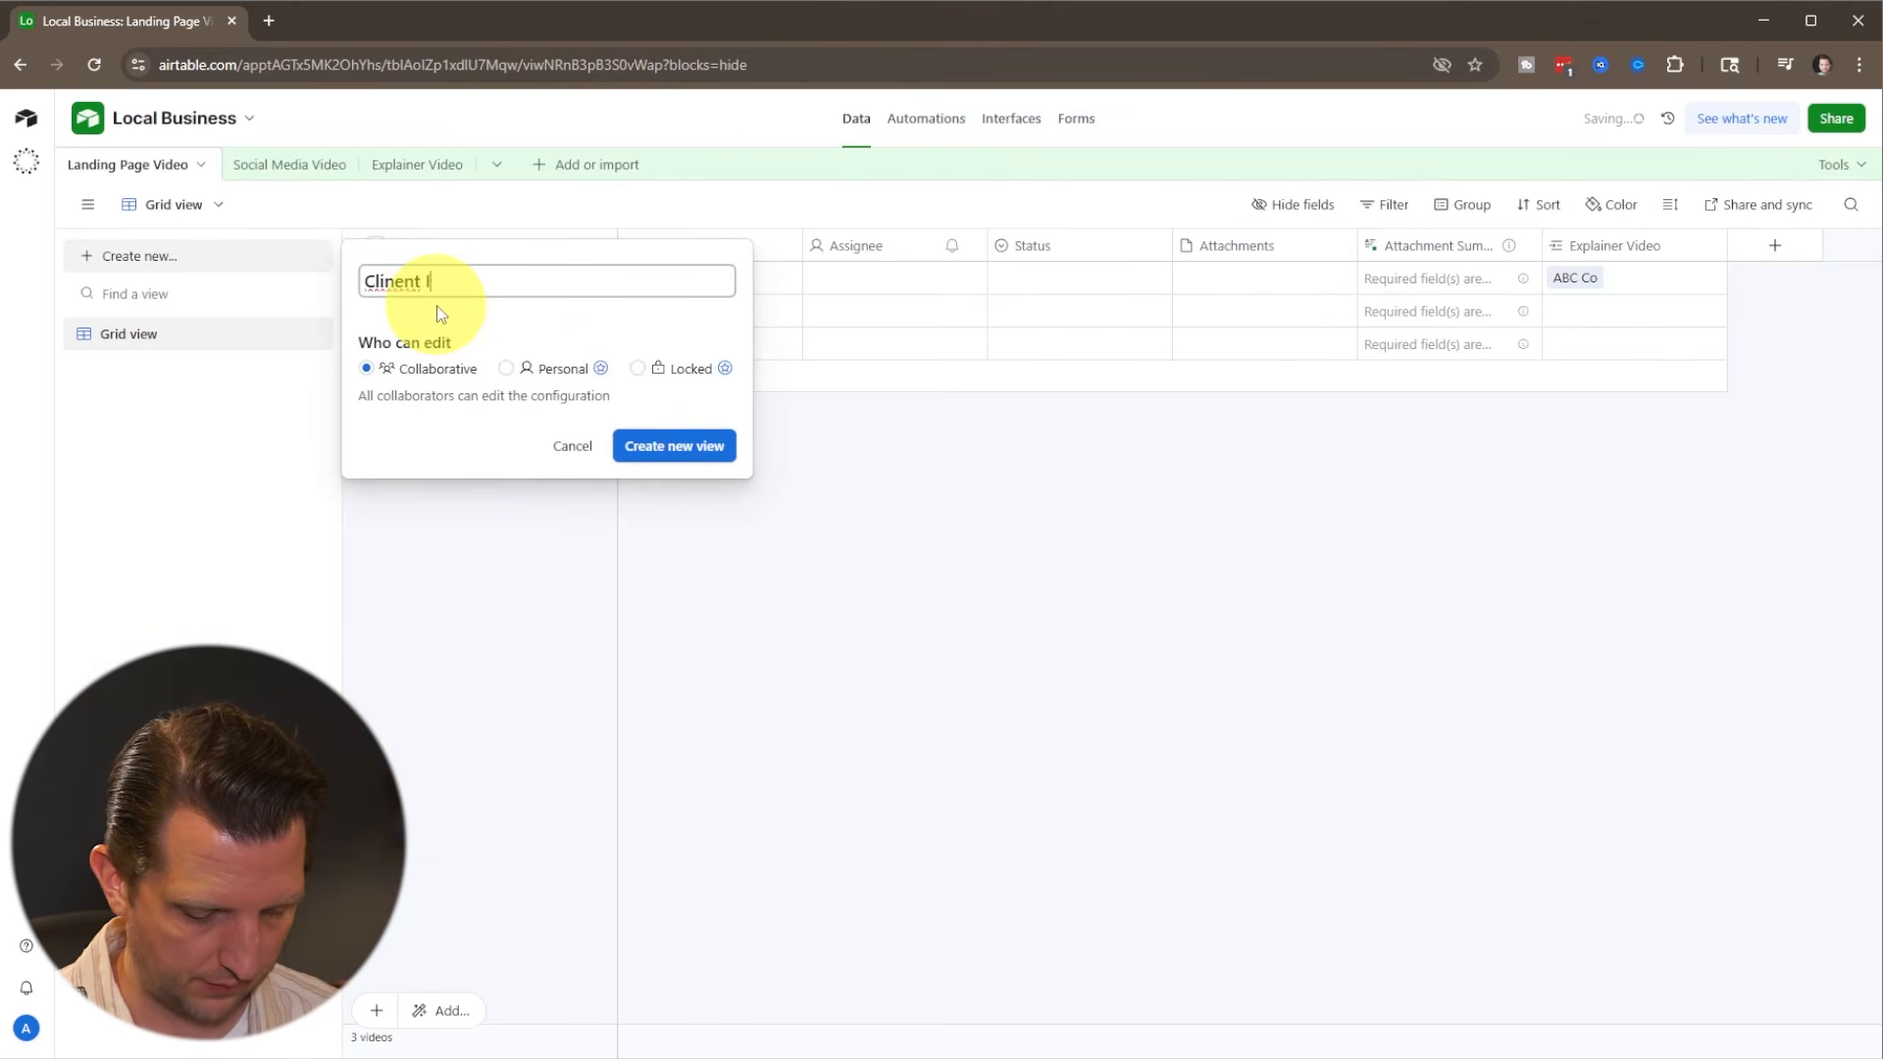
pyautogui.write('nfo')
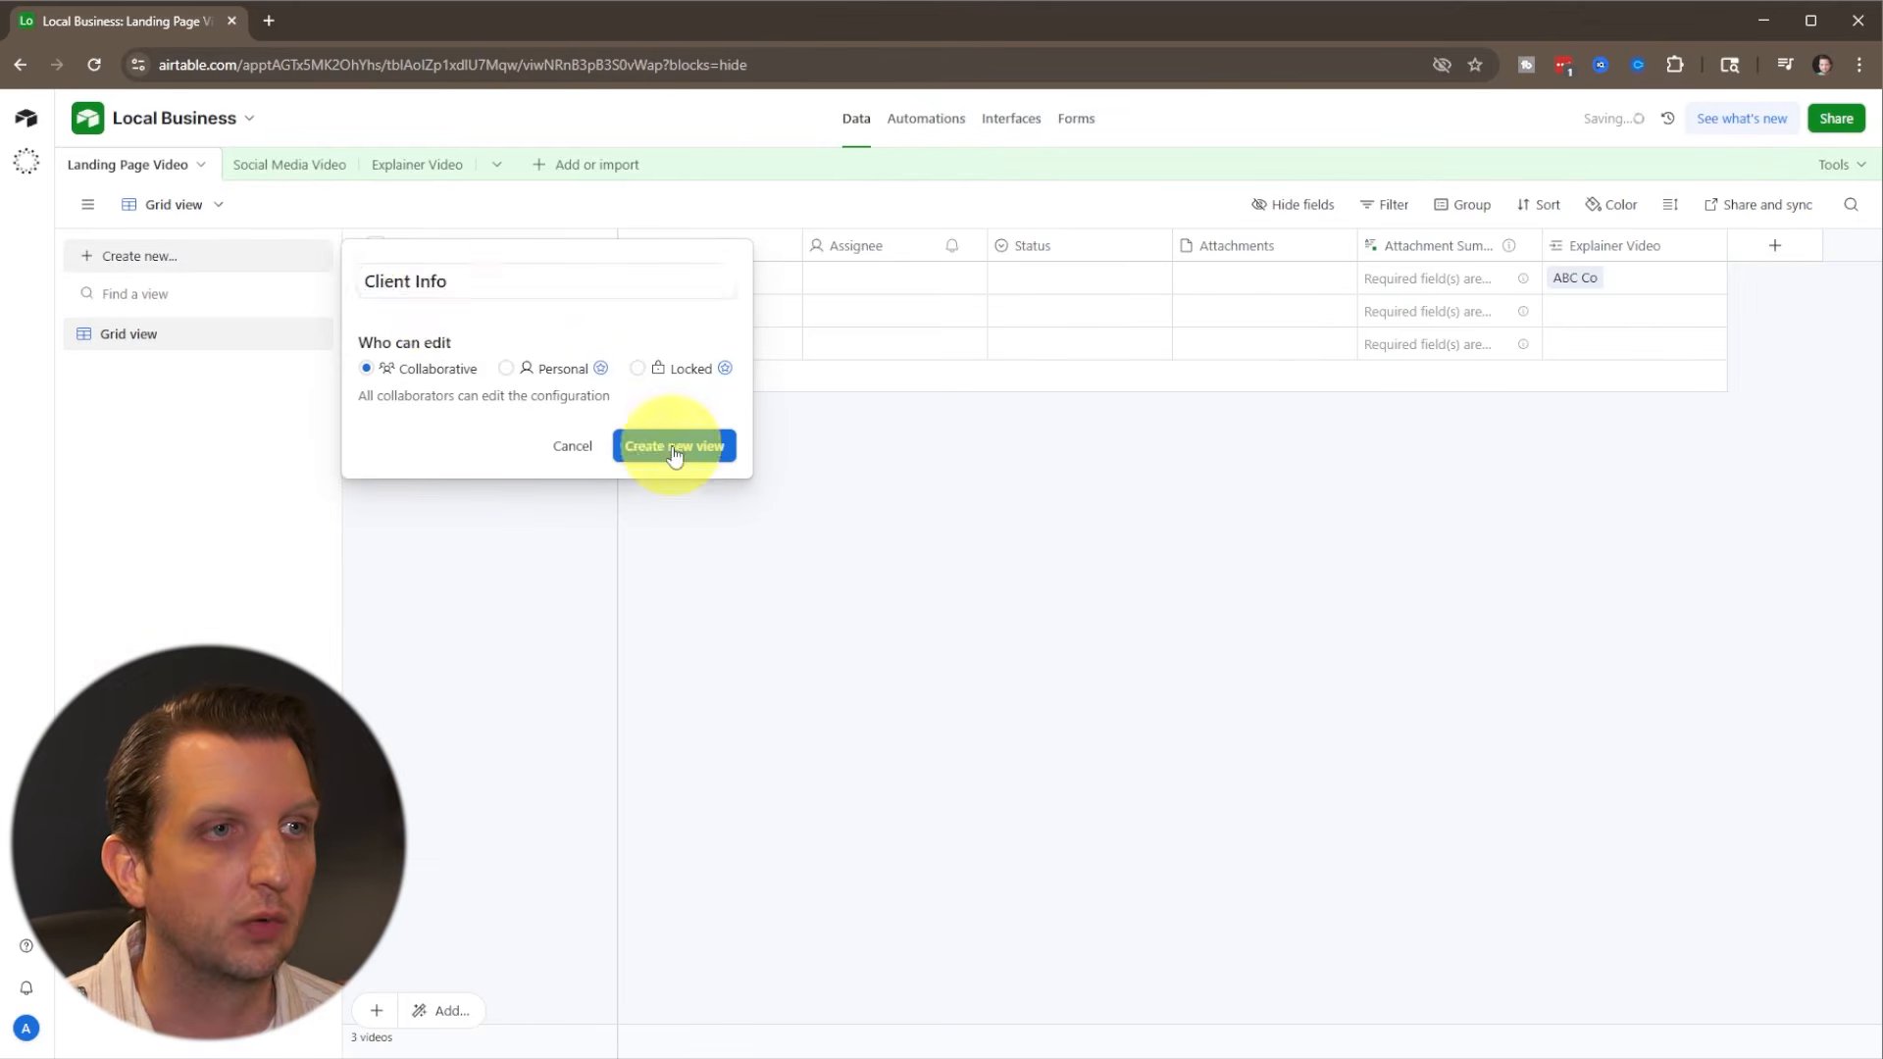
pyautogui.click(674, 446)
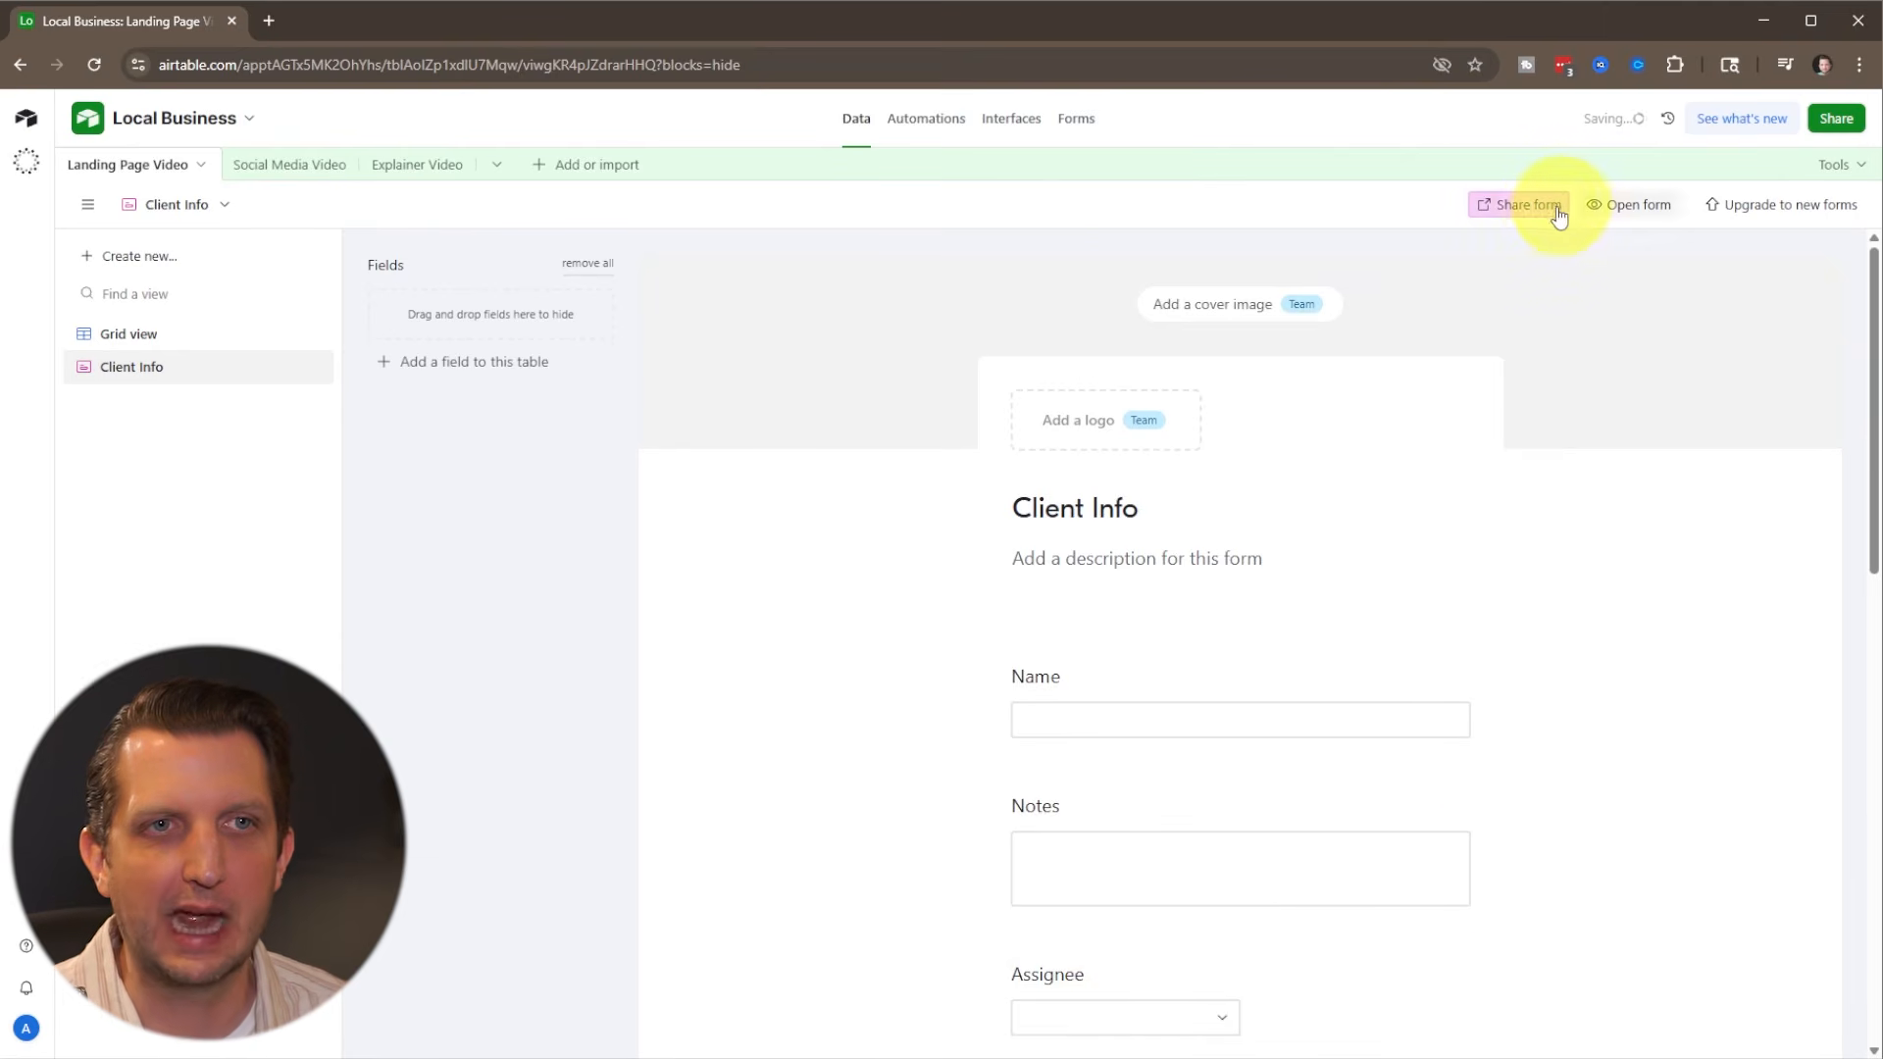
# Step: Examine the Client Info form's sharing options and its list of fields
pyautogui.click(1522, 204)
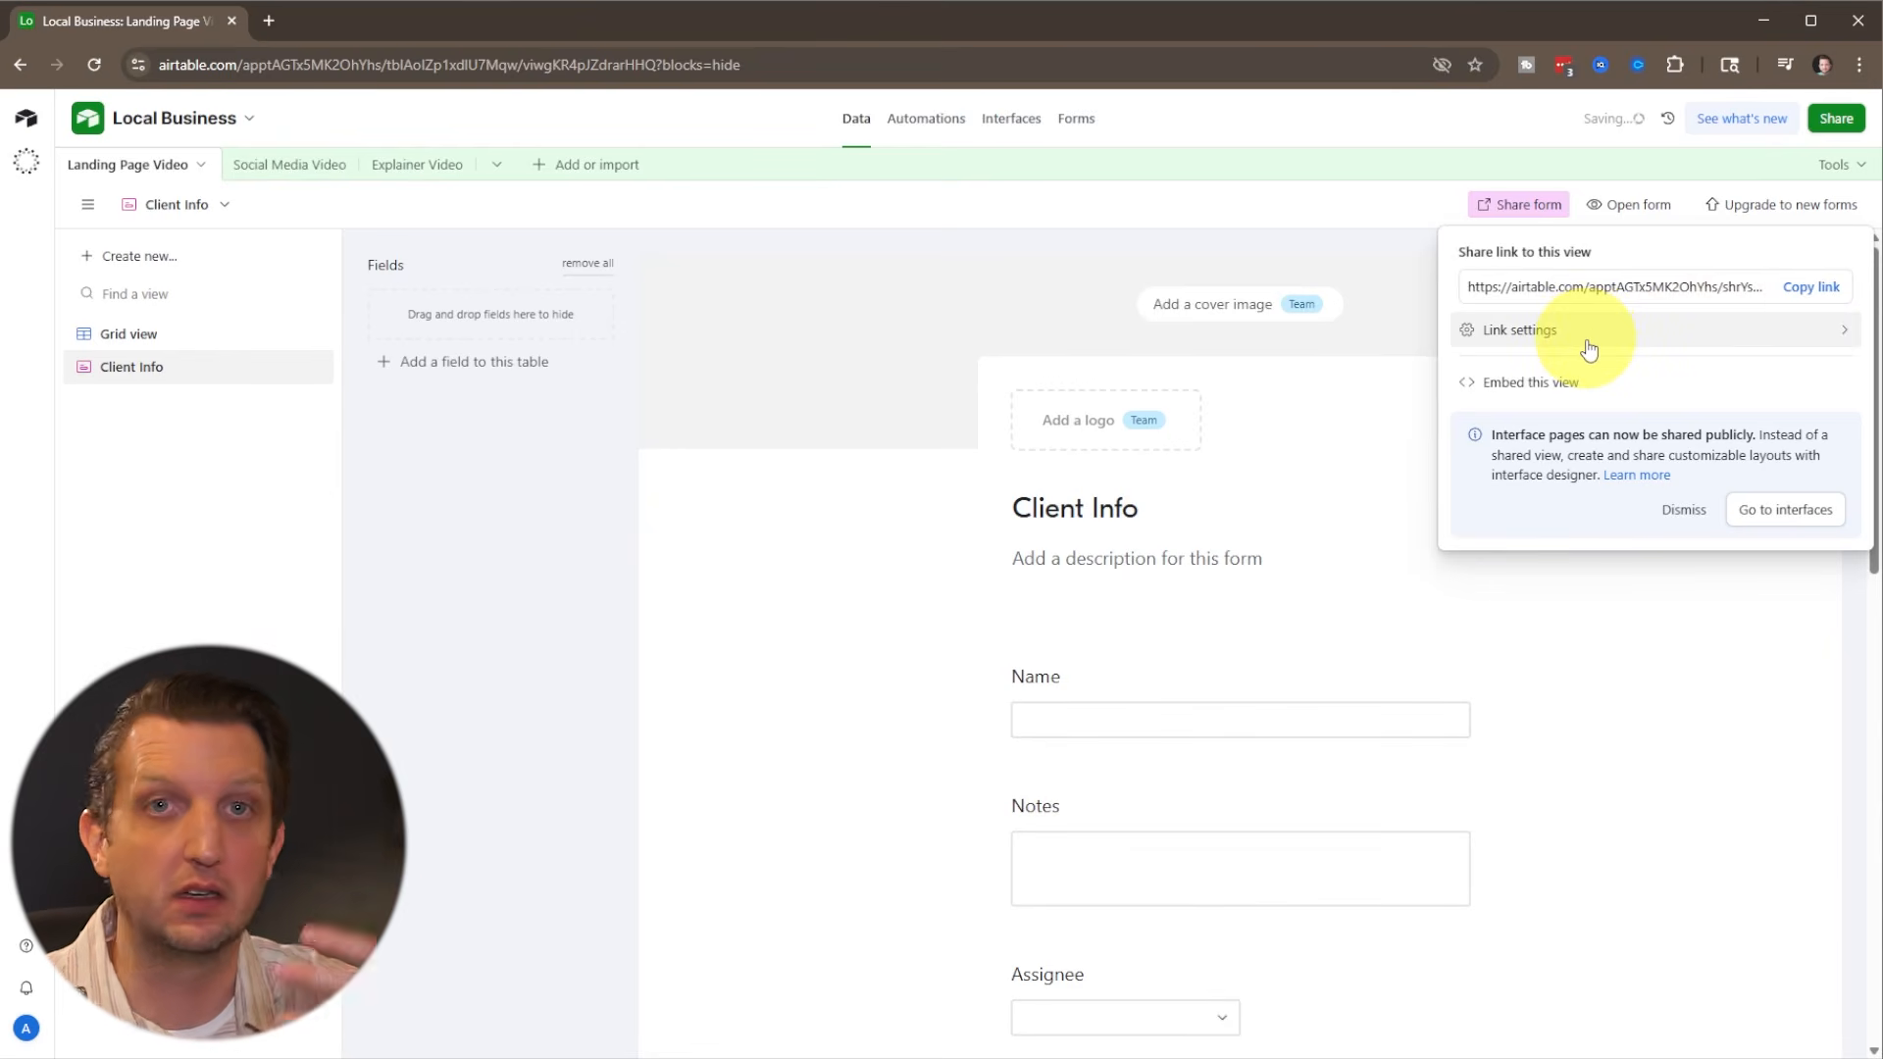
pyautogui.click(1015, 623)
pyautogui.scroll(-3, 1137, 721)
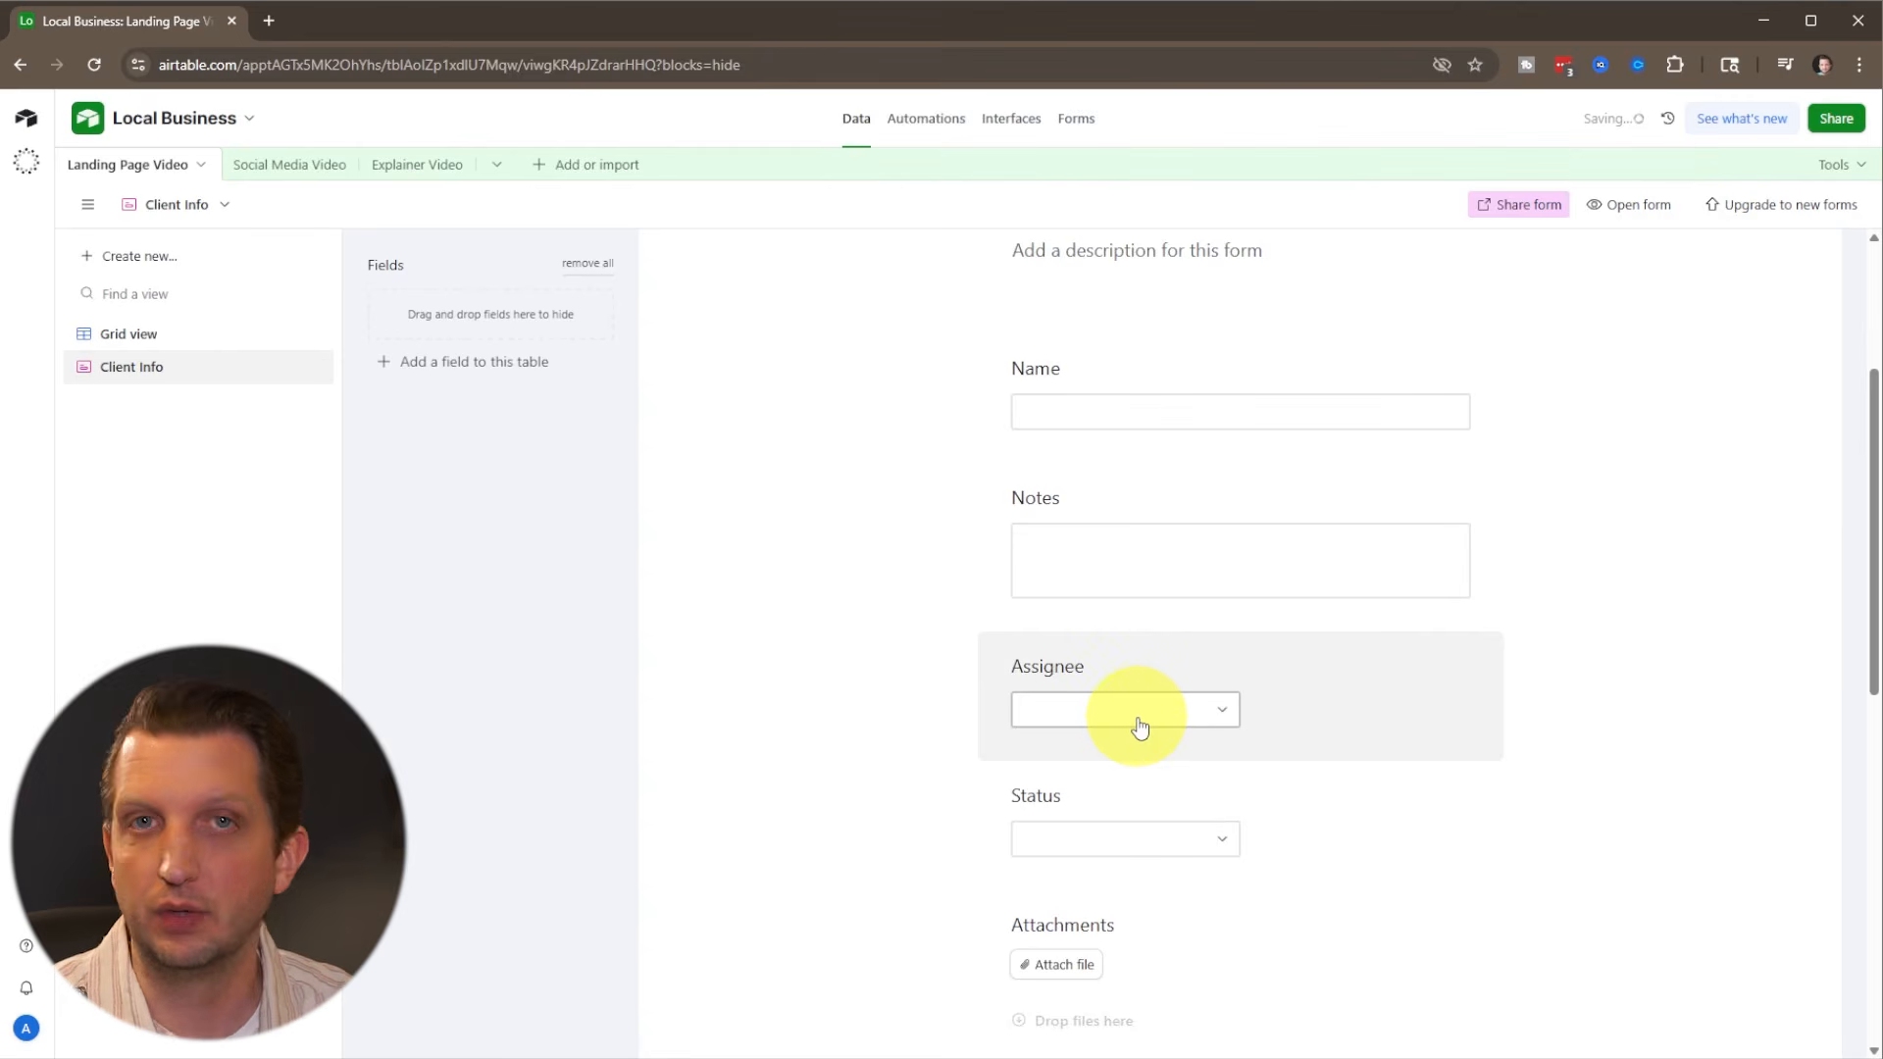